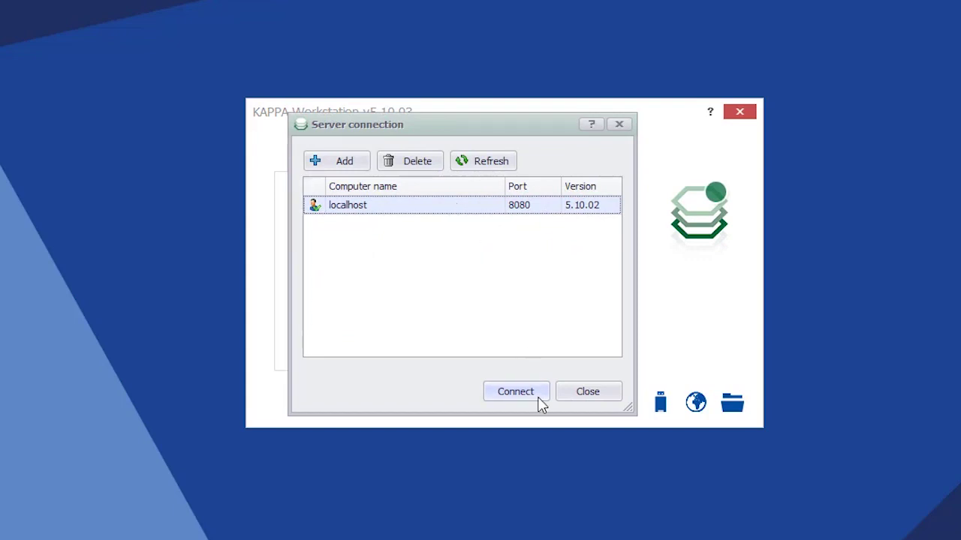
Connect the KAPPA Workstation launcher to the localhost server
{"action": "left_click", "coordinate": [539, 398]}
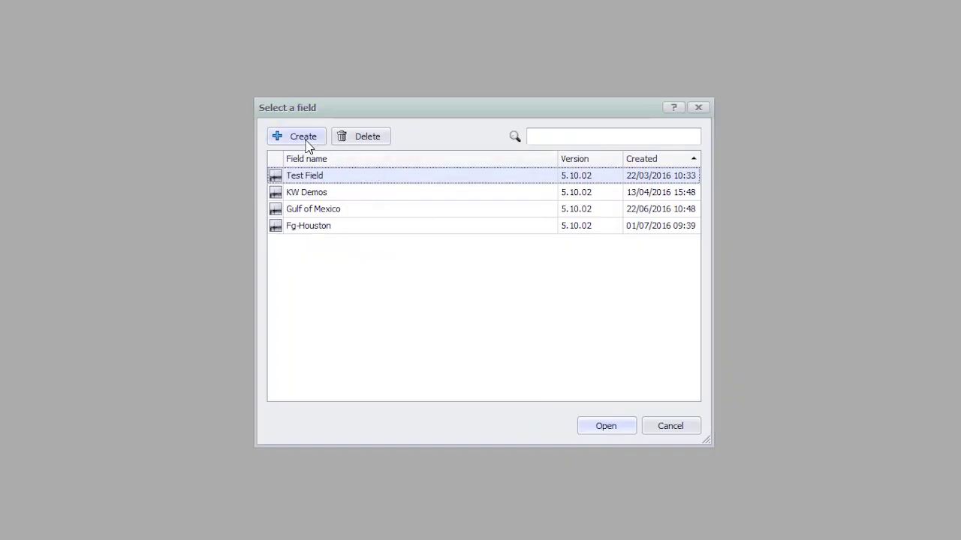
Create a new field named 'Demo Field'
{"action": "left_click", "coordinate": [368, 186]}
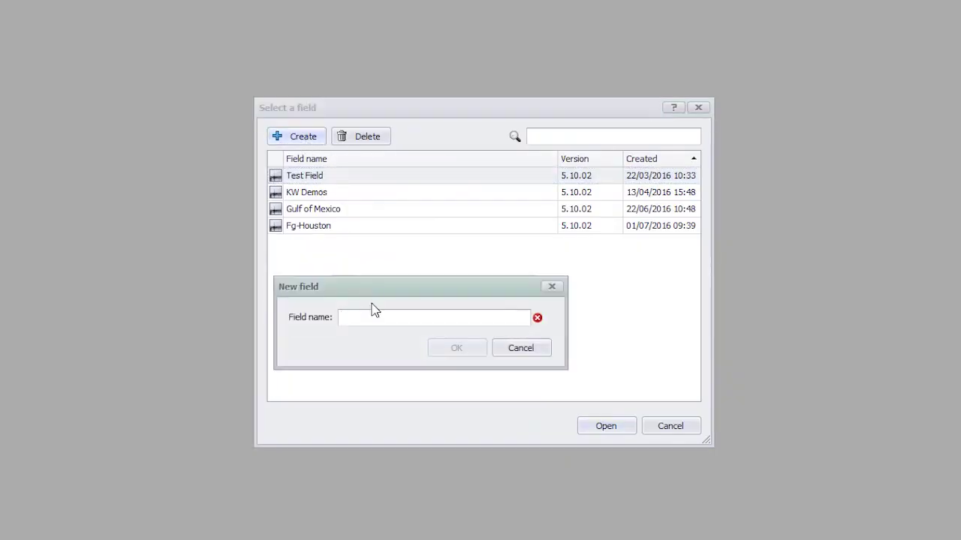
{"action": "left_click", "coordinate": [388, 316]}
{"action": "type", "text": "Demo Field"}
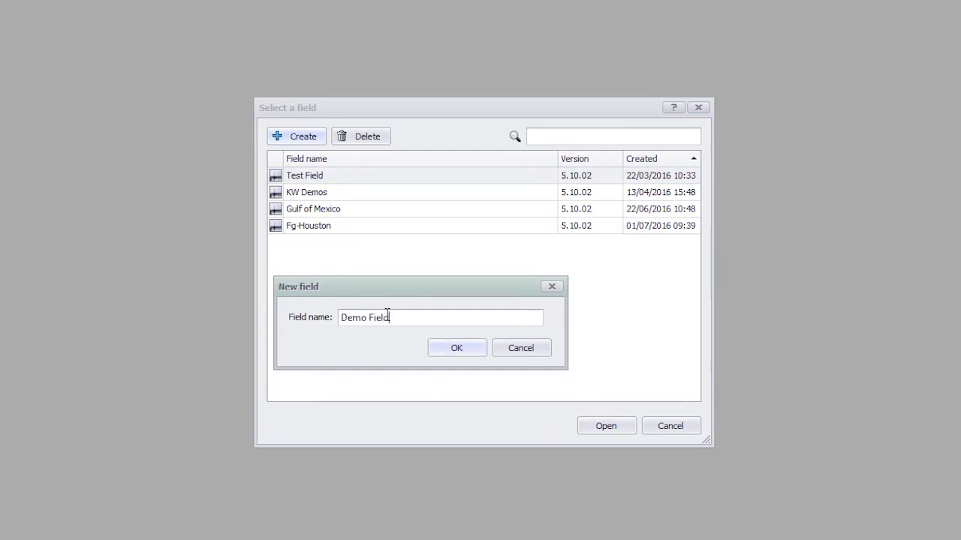
{"action": "left_click", "coordinate": [460, 353]}
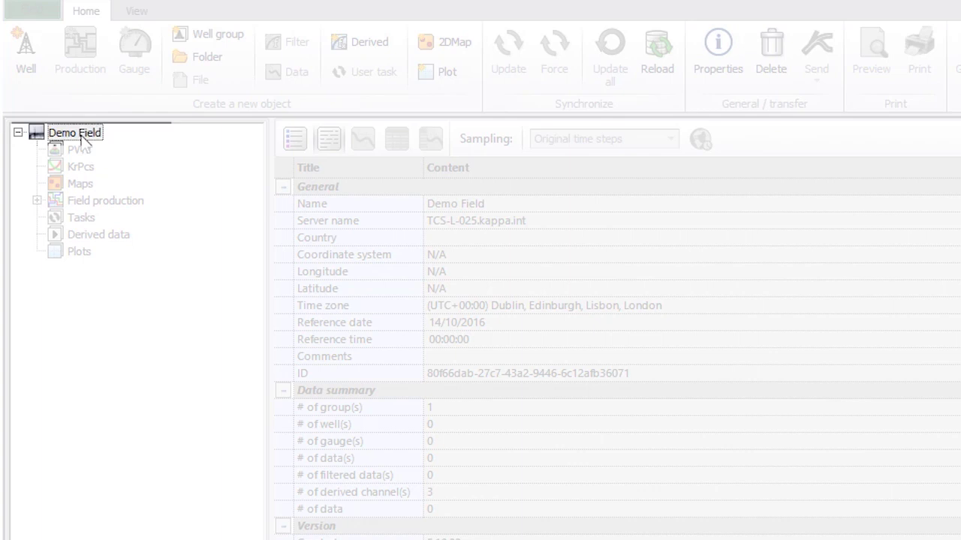
Add a well group named 'Platform South' to Demo Field
{"action": "left_click", "coordinate": [82, 138]}
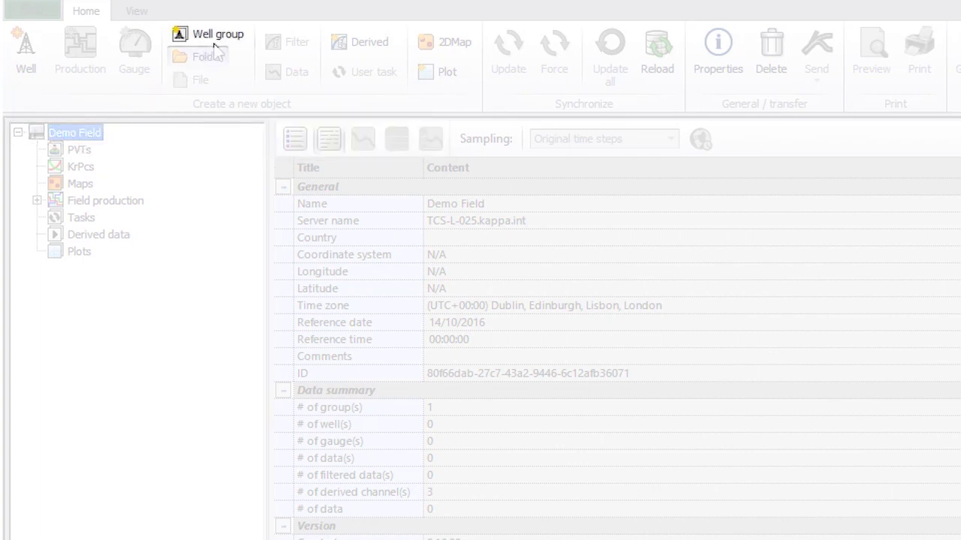
{"action": "left_click", "coordinate": [216, 36]}
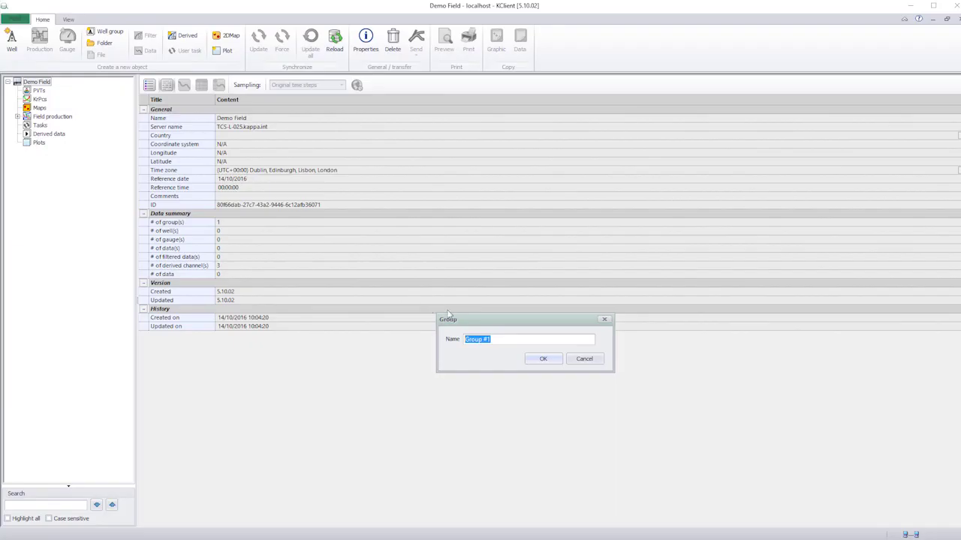
{"action": "type", "text": "Platform South"}
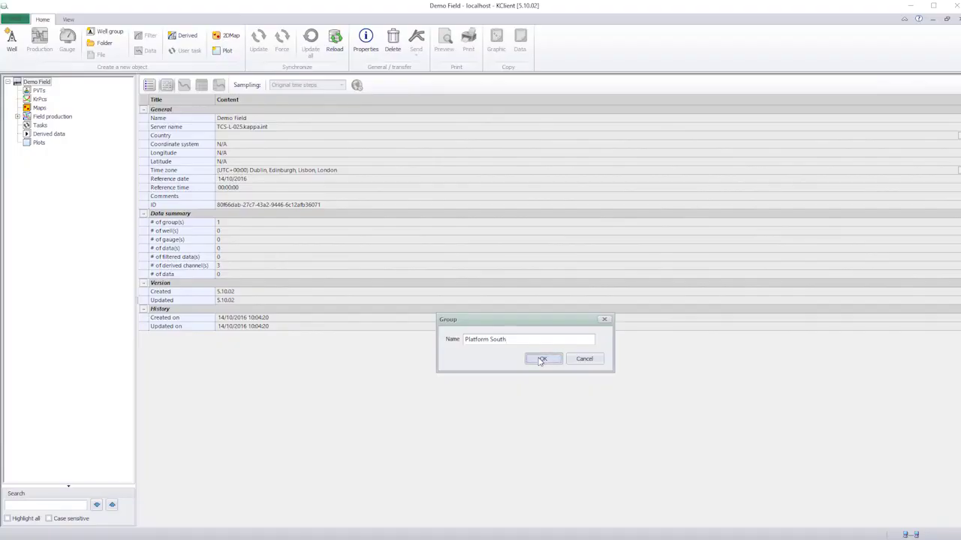
{"action": "left_click", "coordinate": [538, 315]}
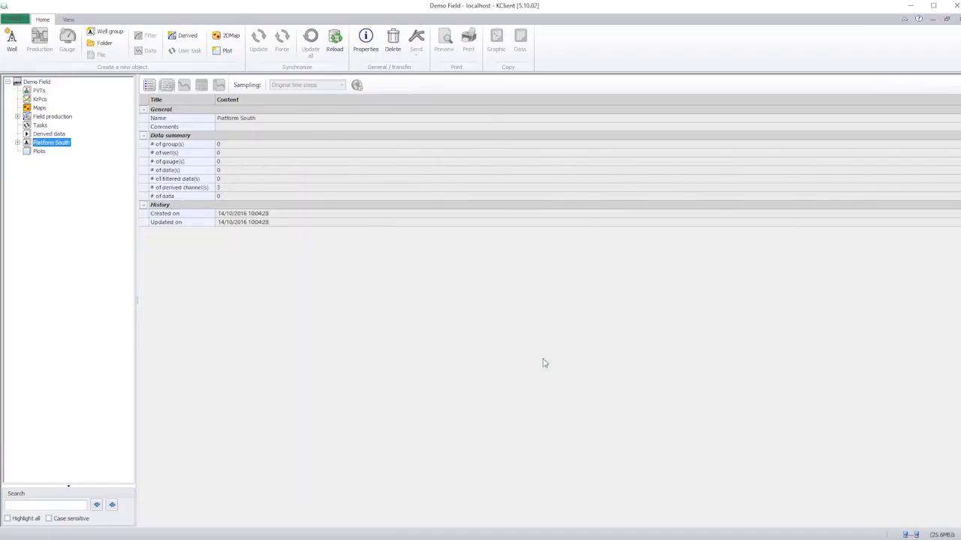
Add a well to Platform South and rename it PS-001
{"action": "left_click", "coordinate": [17, 142]}
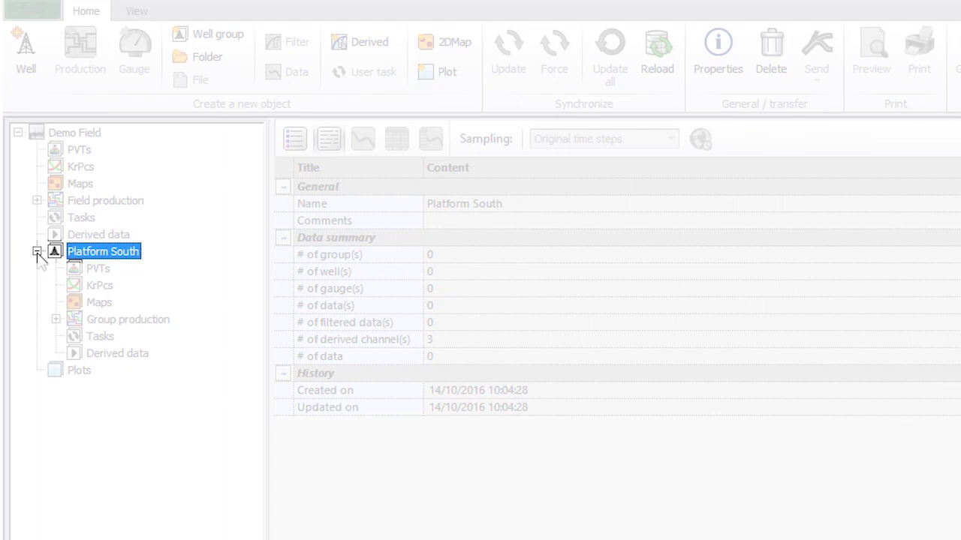
{"action": "left_click", "coordinate": [27, 67]}
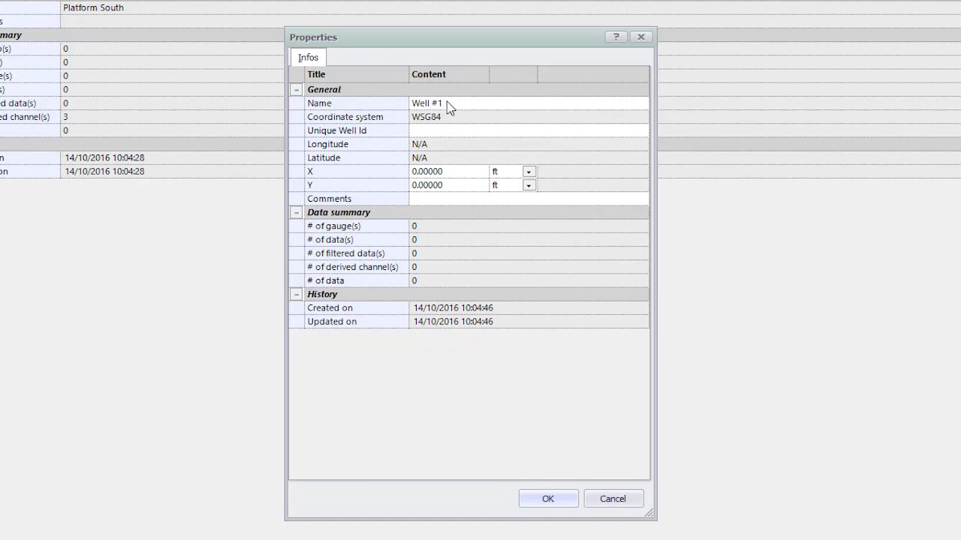
{"action": "left_click", "coordinate": [904, 319]}
{"action": "key", "text": "ctrl+a"}
{"action": "type", "text": "PS-001"}
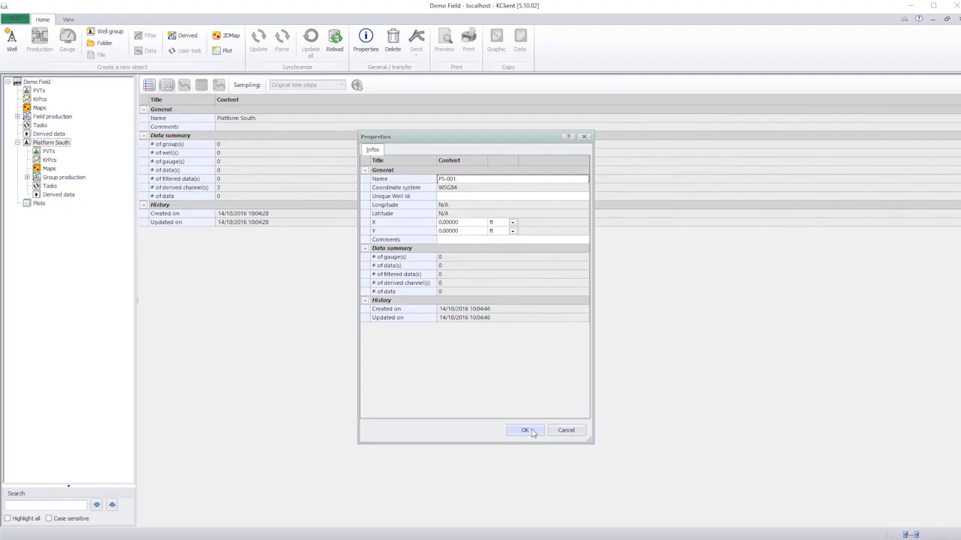
{"action": "left_click", "coordinate": [551, 500]}
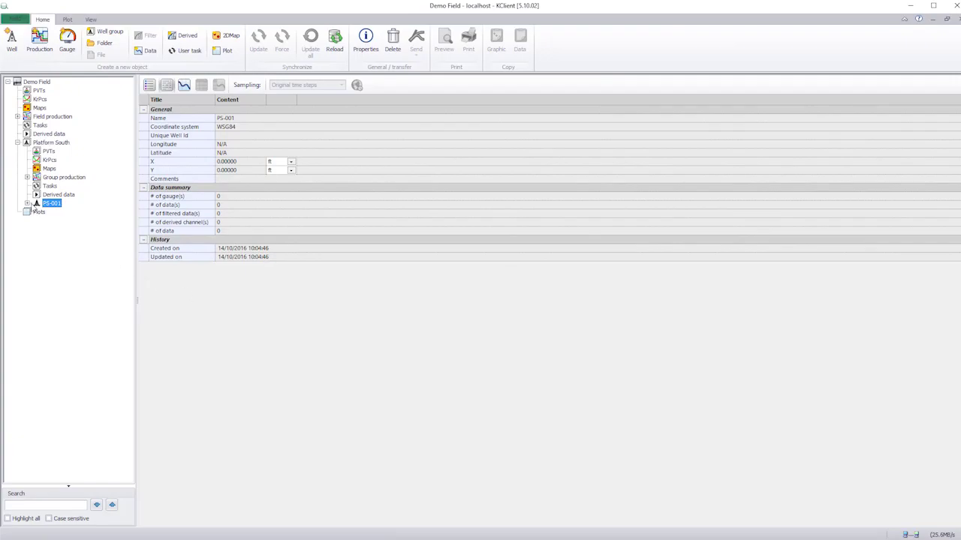
Add a gauge to PS-001 with PI/PHD Historian as its database source
{"action": "left_click", "coordinate": [28, 204]}
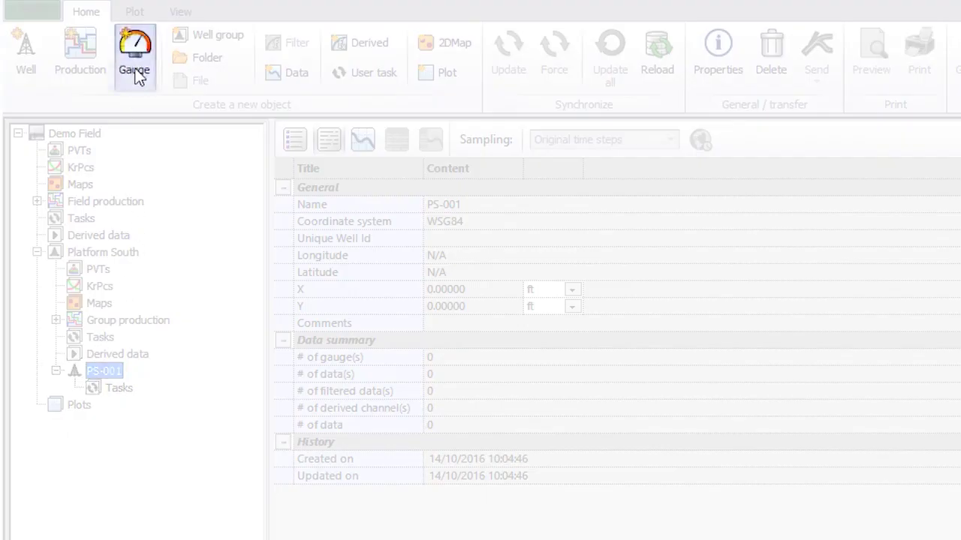
{"action": "left_click", "coordinate": [136, 76]}
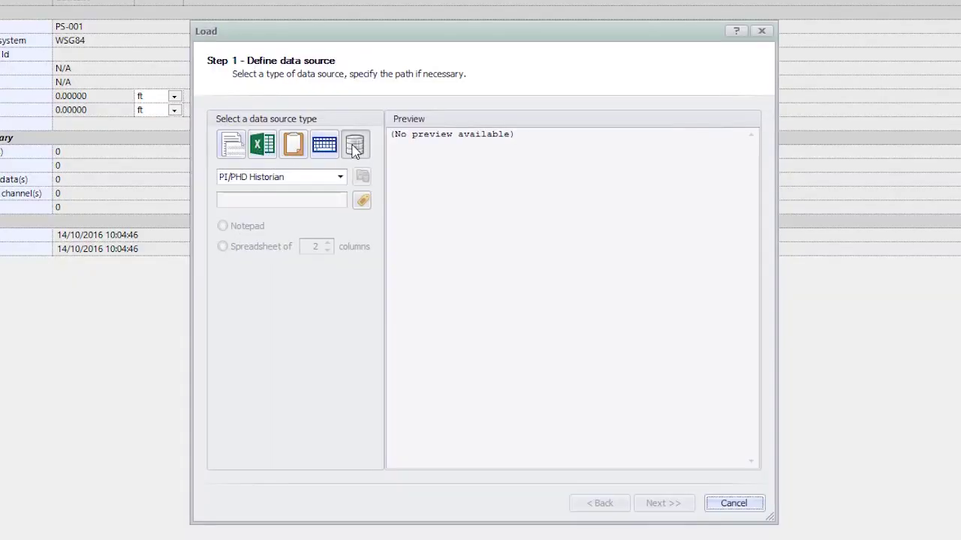
{"action": "left_click", "coordinate": [304, 91]}
{"action": "left_click", "coordinate": [340, 178]}
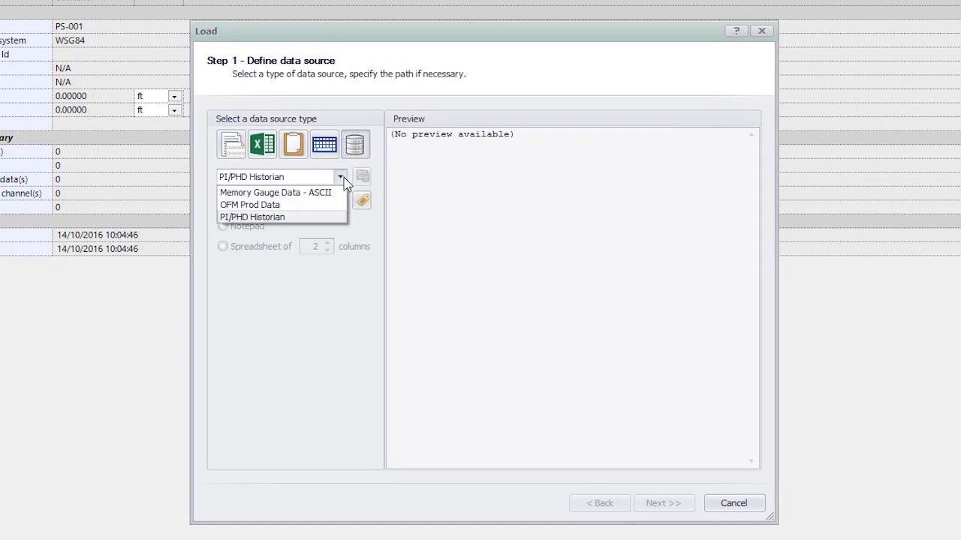
{"action": "left_click", "coordinate": [272, 217]}
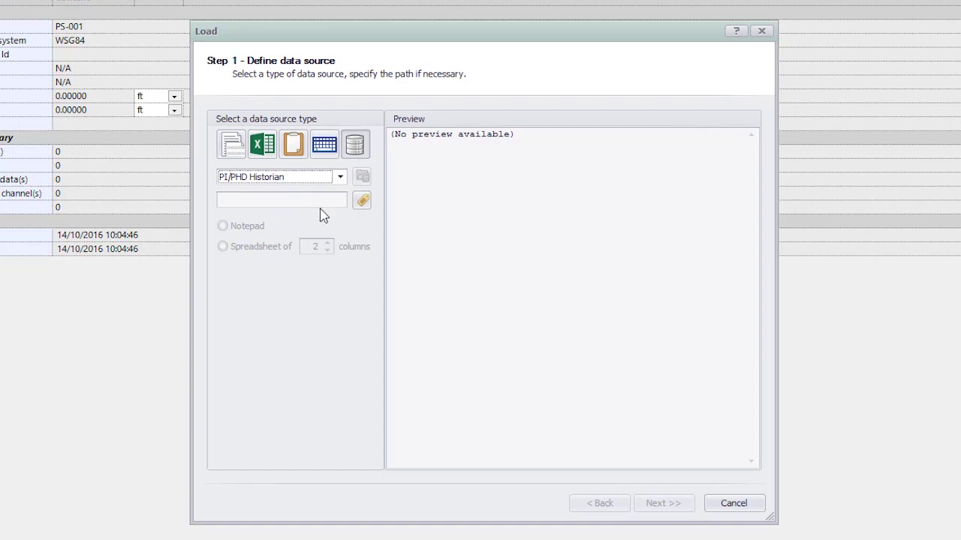
Choose historian tag EcrGS01p, fetching its limit dates and record count
{"action": "left_click", "coordinate": [362, 201]}
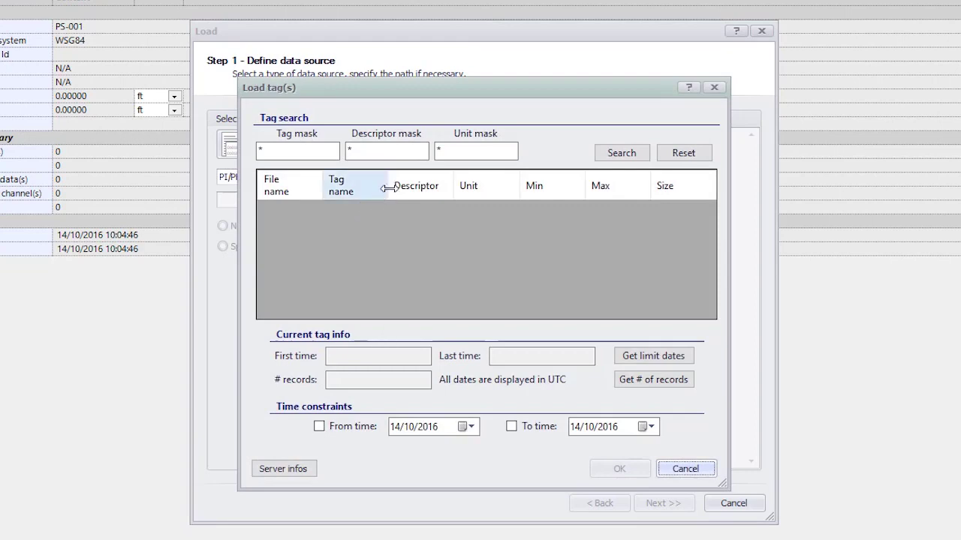
{"action": "left_click", "coordinate": [630, 158]}
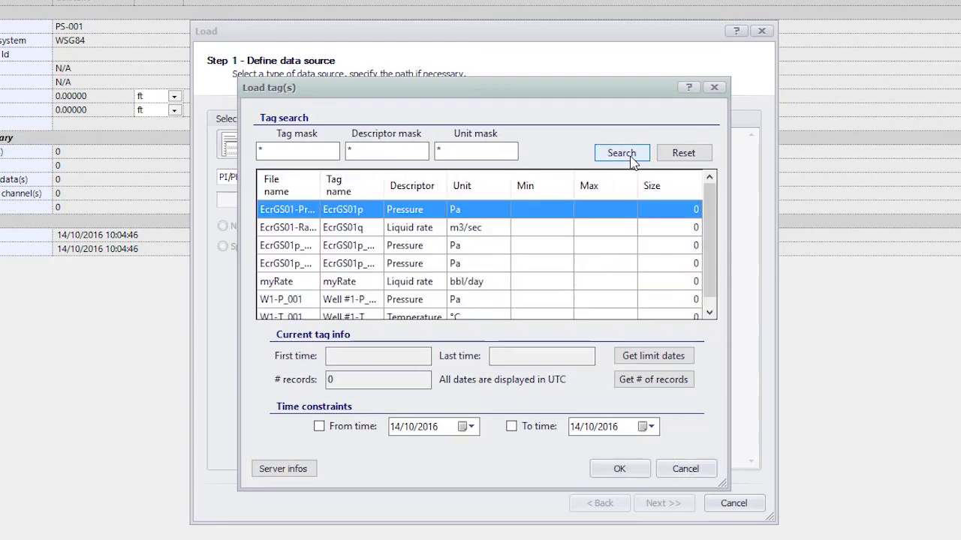
{"action": "left_click", "coordinate": [620, 220]}
{"action": "left_click", "coordinate": [663, 359]}
{"action": "left_click", "coordinate": [665, 380]}
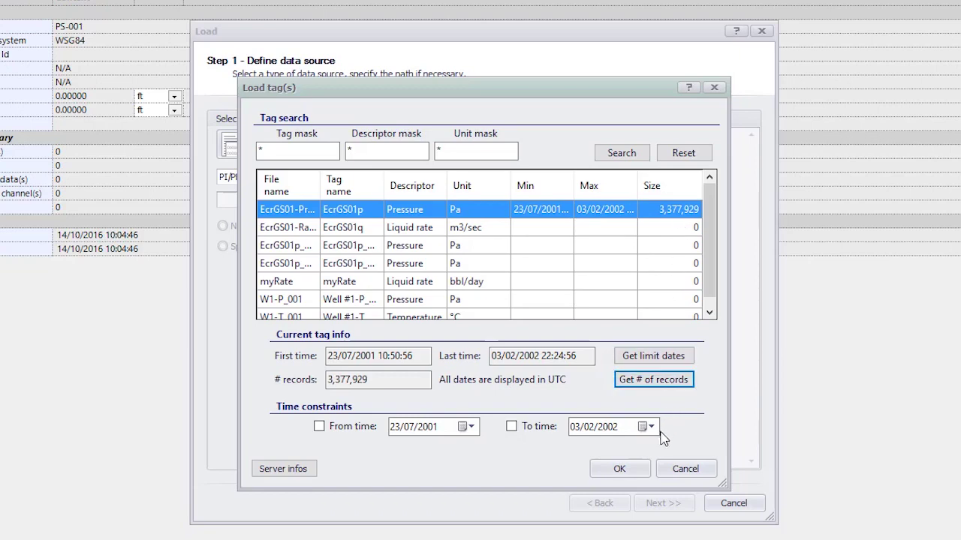
{"action": "left_click", "coordinate": [621, 468]}
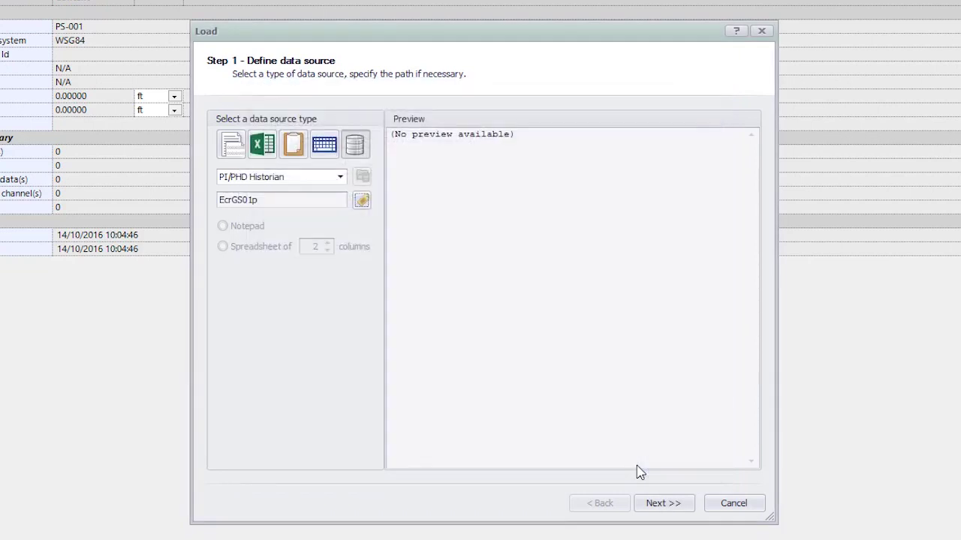
Rename the Pressure channel to BHP, load it as gauge BHP #1 and force synchronisation
{"action": "left_click", "coordinate": [665, 505]}
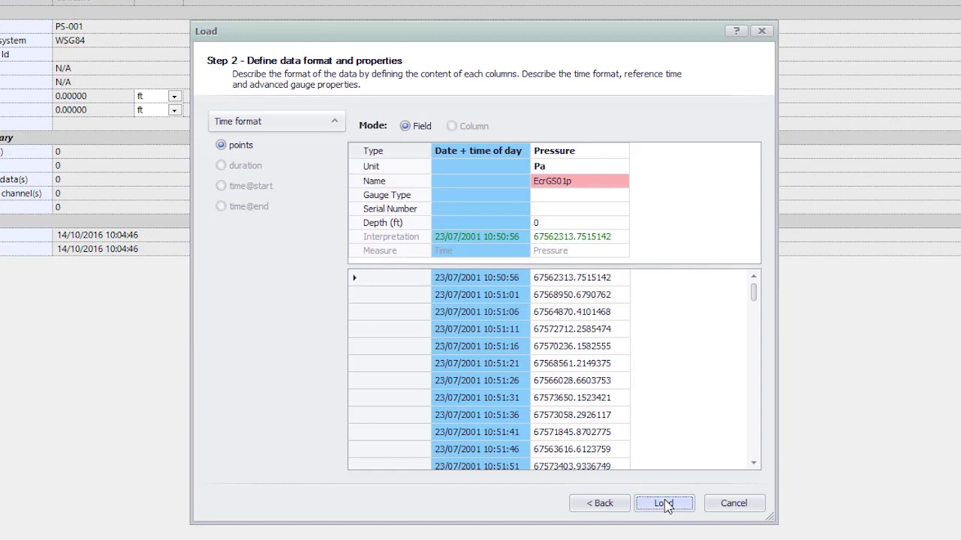
{"action": "left_click", "coordinate": [573, 182]}
{"action": "double_click", "coordinate": [573, 183]}
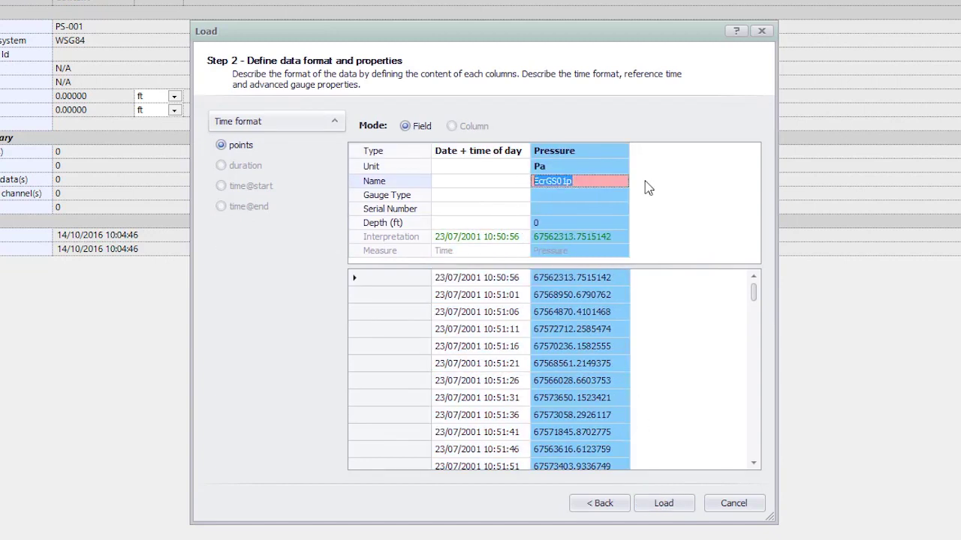
{"action": "type", "text": "BHP"}
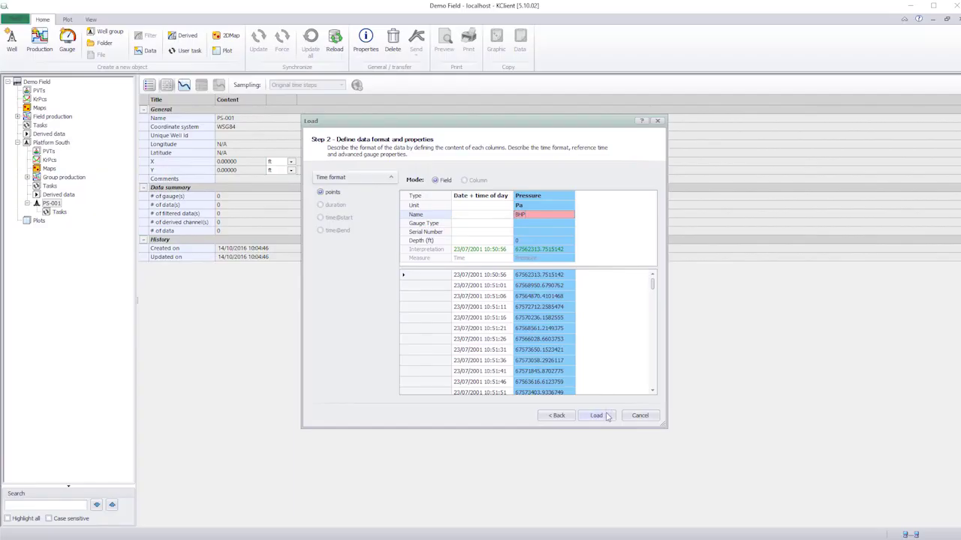
{"action": "left_click", "coordinate": [682, 505]}
{"action": "left_click", "coordinate": [596, 416]}
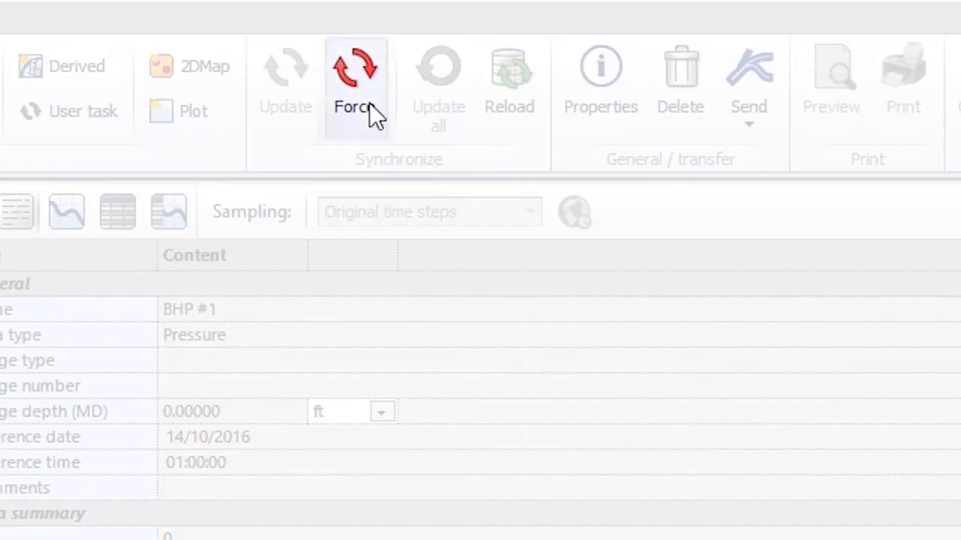
{"action": "left_click", "coordinate": [367, 102]}
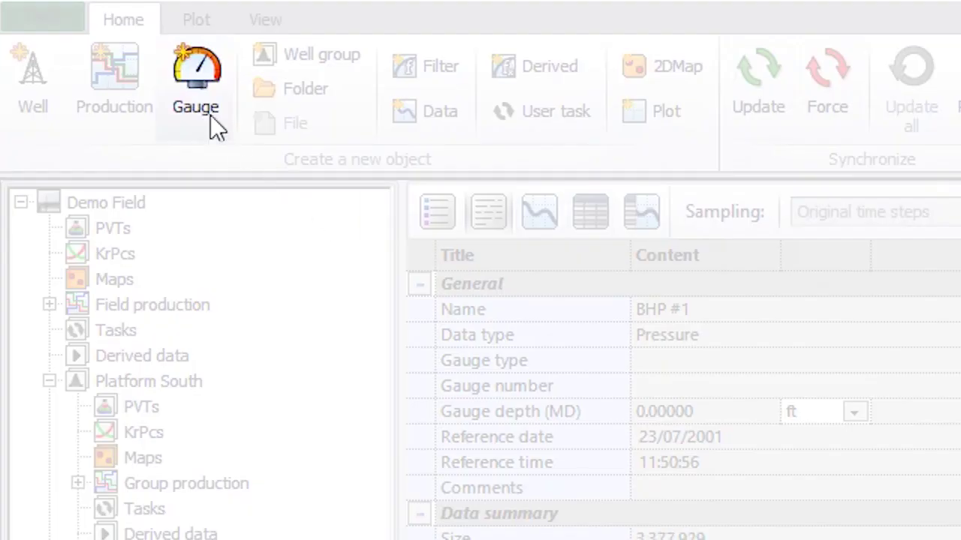
Add another PS-001 gauge sourced from PI/PHD Historian tag EcrGS01q, with dates and record count
{"action": "left_click", "coordinate": [67, 47]}
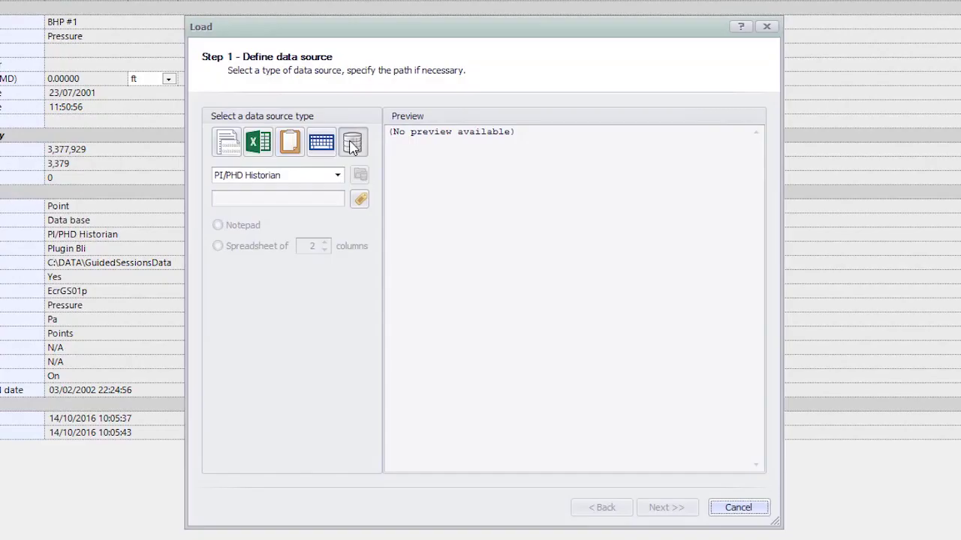
{"action": "left_click", "coordinate": [337, 175]}
{"action": "left_click", "coordinate": [275, 217]}
{"action": "left_click", "coordinate": [360, 199]}
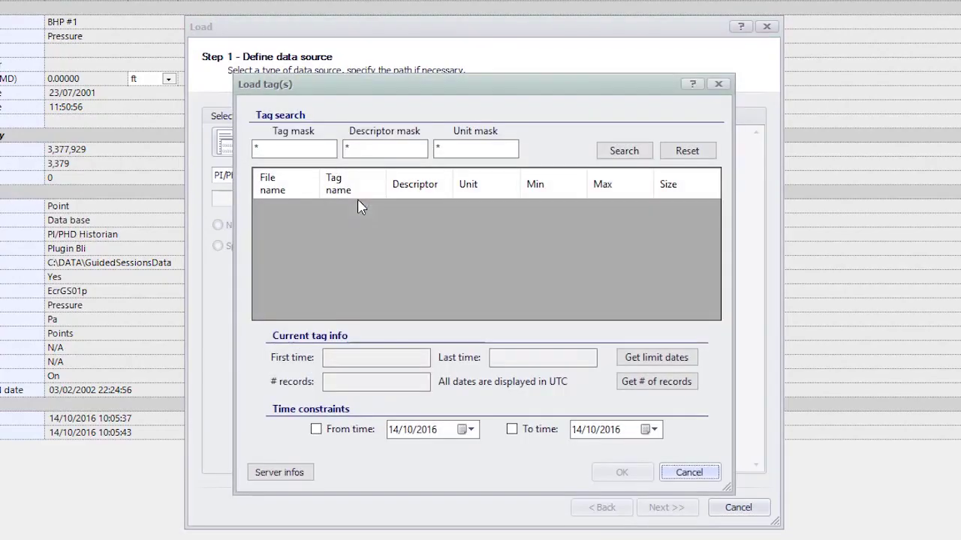
{"action": "left_click", "coordinate": [623, 150]}
{"action": "left_click", "coordinate": [493, 226]}
{"action": "left_click", "coordinate": [638, 358]}
{"action": "left_click", "coordinate": [654, 383]}
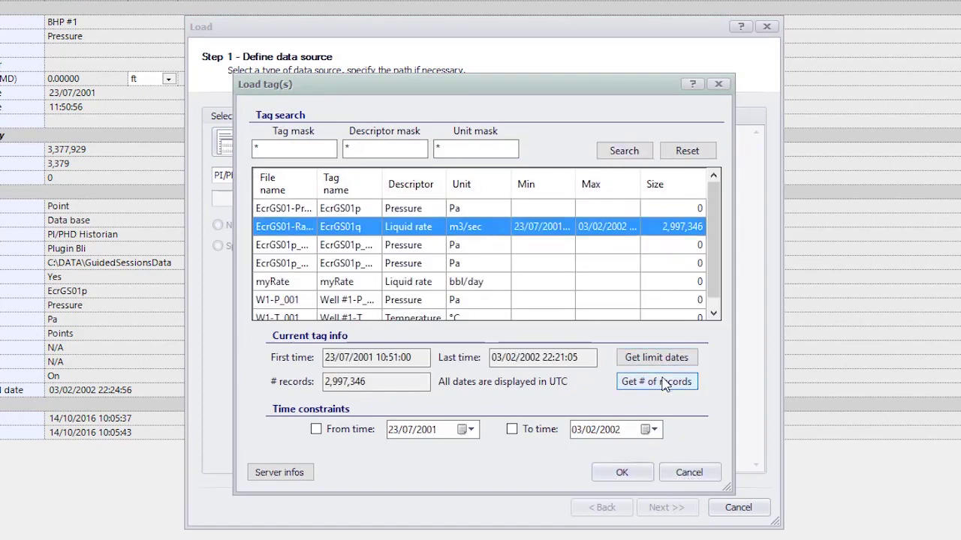
{"action": "left_click", "coordinate": [632, 477]}
Load the data as Oil+Water #1, force its synchronisation, and reselect BHP #1
{"action": "left_click", "coordinate": [661, 507]}
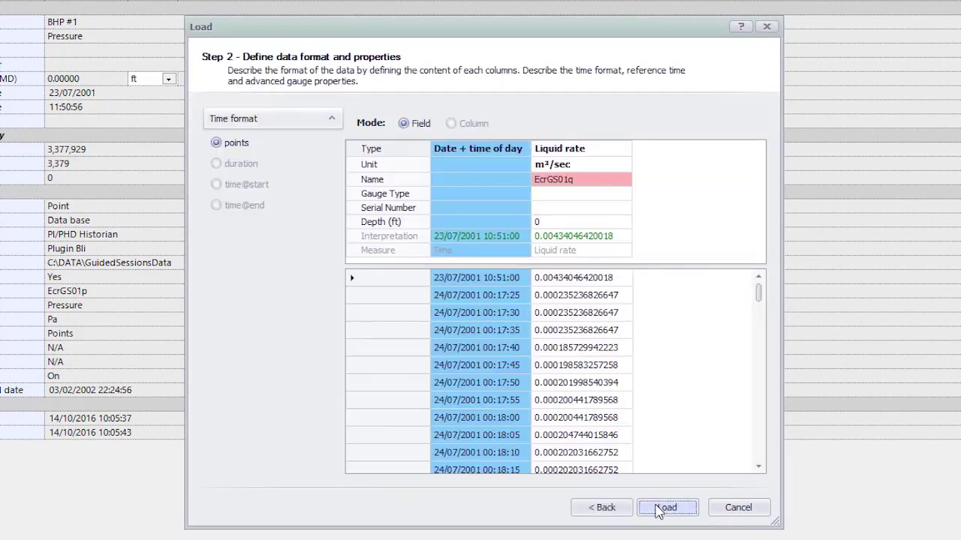
{"action": "left_click", "coordinate": [575, 189]}
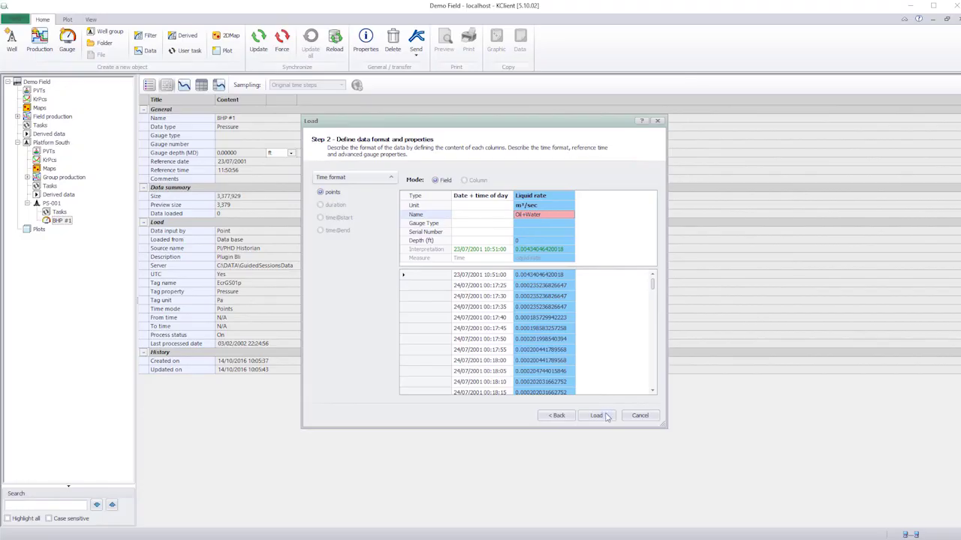
{"action": "left_click", "coordinate": [596, 416]}
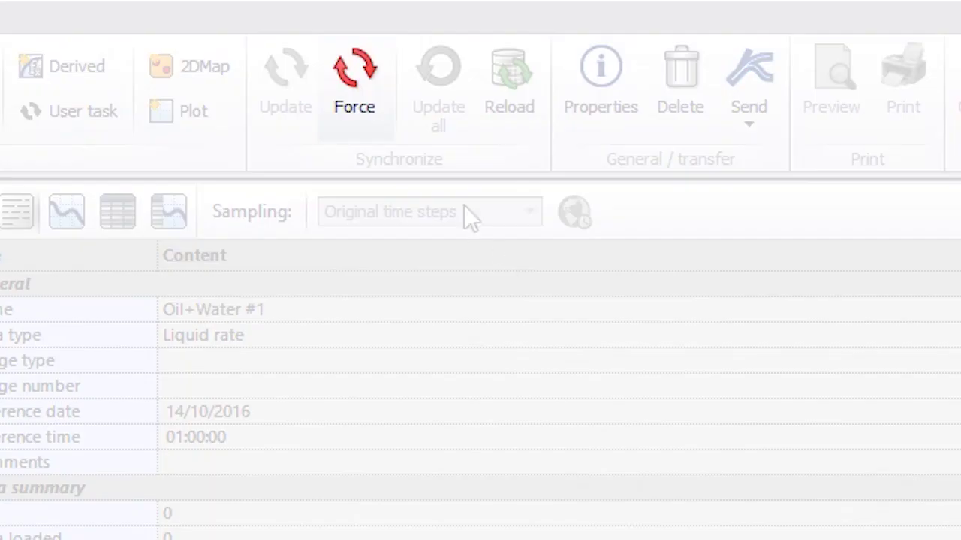
{"action": "left_click", "coordinate": [362, 96]}
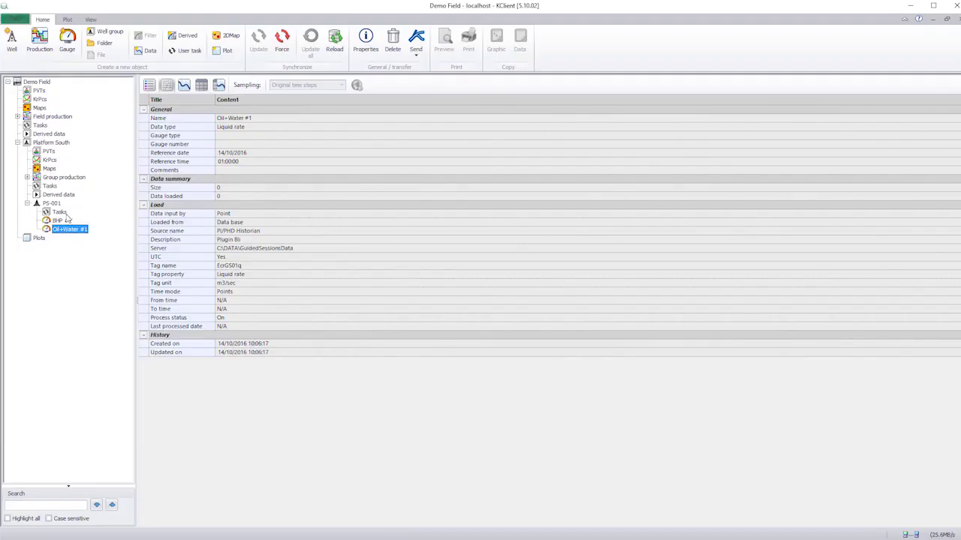
{"action": "left_click", "coordinate": [64, 220]}
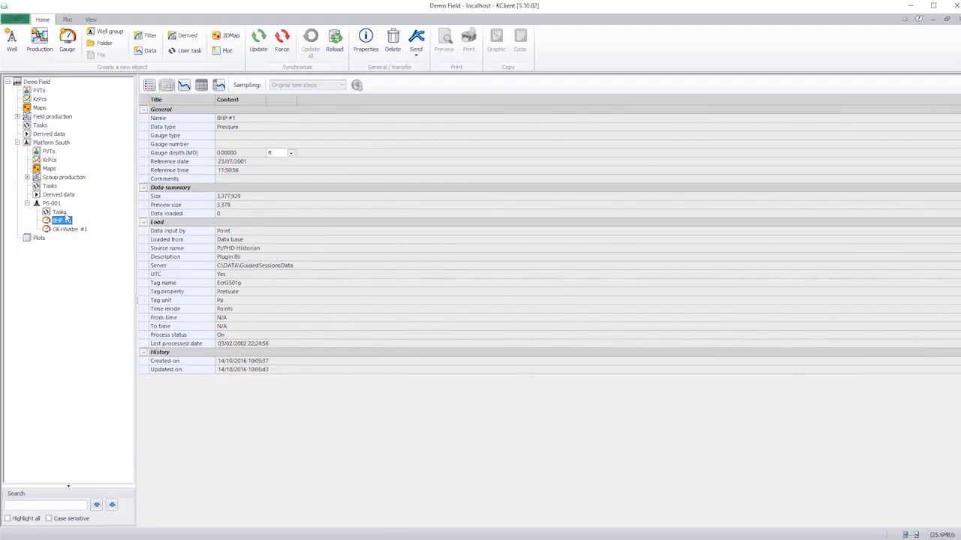
Display the BHP #1 pressure-versus-time plot with Zoom In active
{"action": "left_click", "coordinate": [67, 19]}
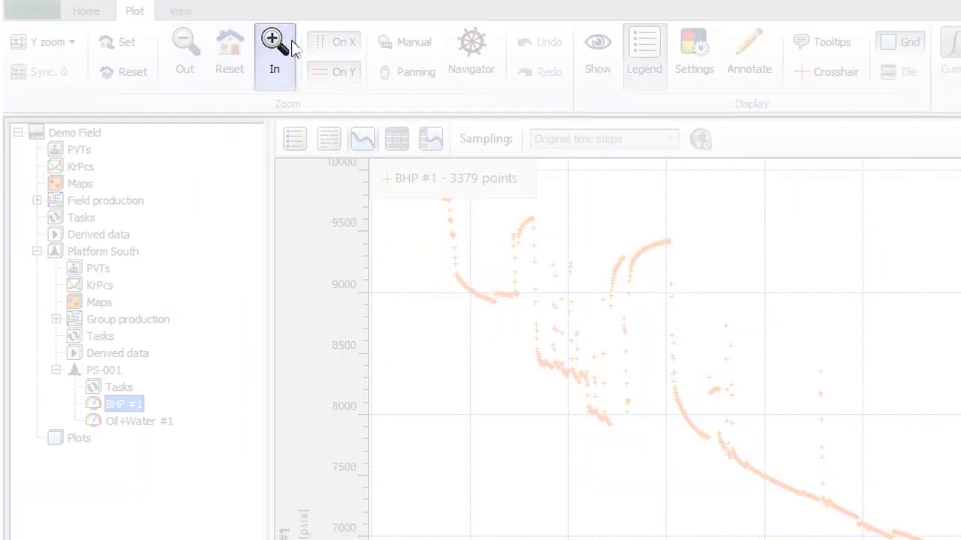
{"action": "left_click", "coordinate": [293, 47]}
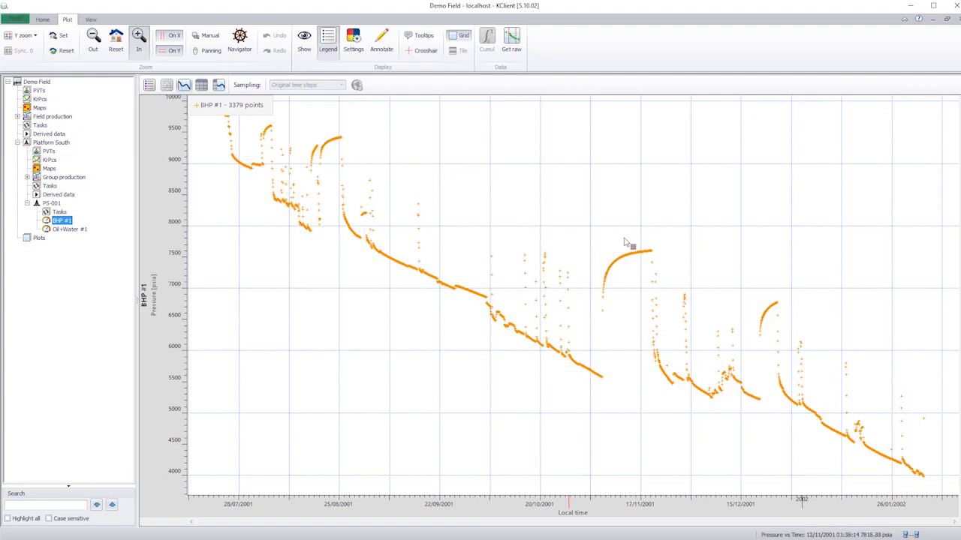
Fetch raw BHP #1 points around 19/11/2001, inspect them zoomed, then reset to full history
{"action": "left_click_drag", "start_coordinate": [623, 236], "coordinate": [661, 262]}
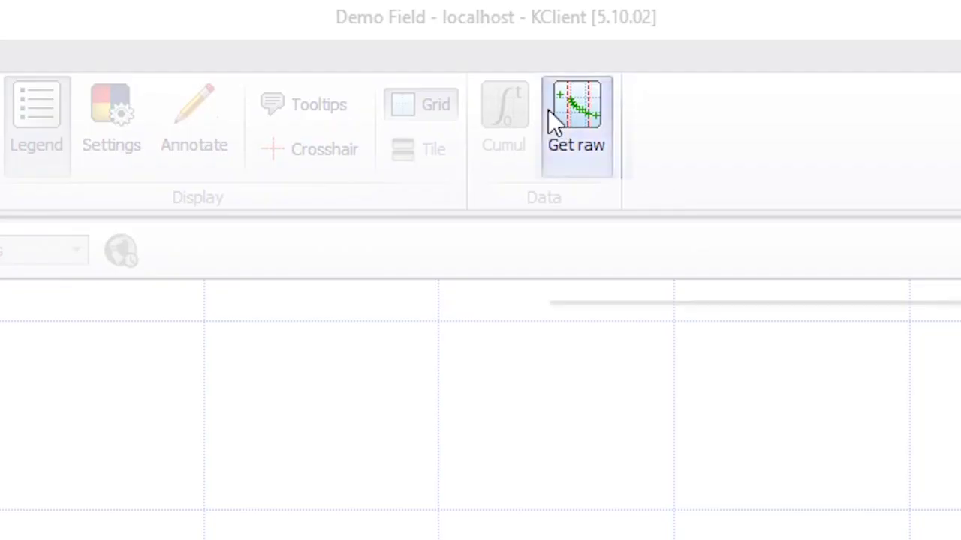
{"action": "left_click", "coordinate": [548, 110]}
{"action": "left_click_drag", "start_coordinate": [673, 368], "coordinate": [725, 382]}
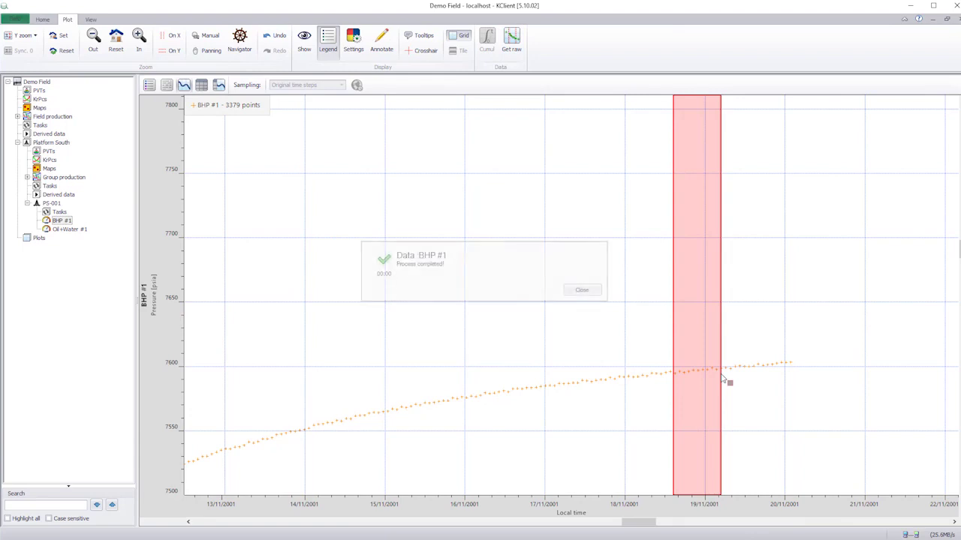
{"action": "left_click", "coordinate": [139, 41]}
{"action": "left_click_drag", "start_coordinate": [668, 355], "coordinate": [735, 384]}
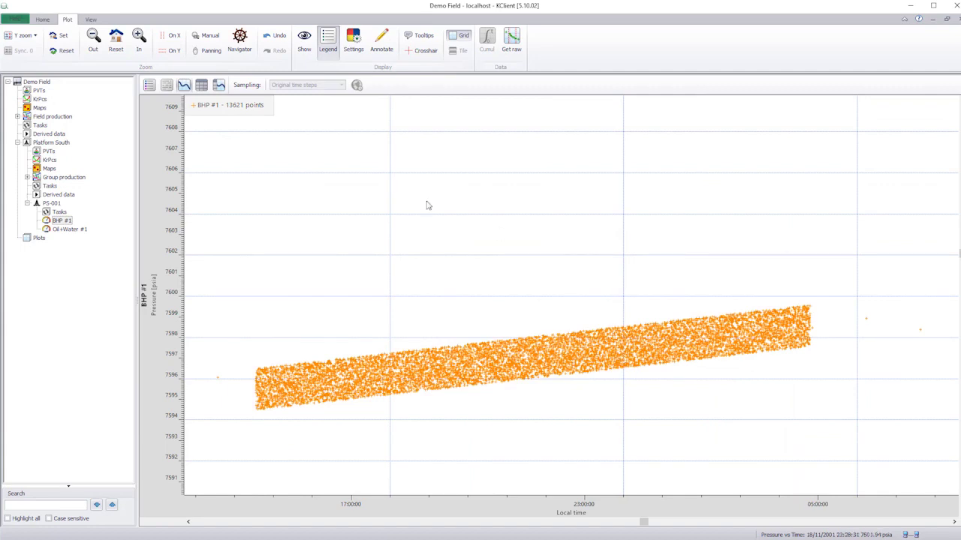
{"action": "left_click", "coordinate": [114, 43]}
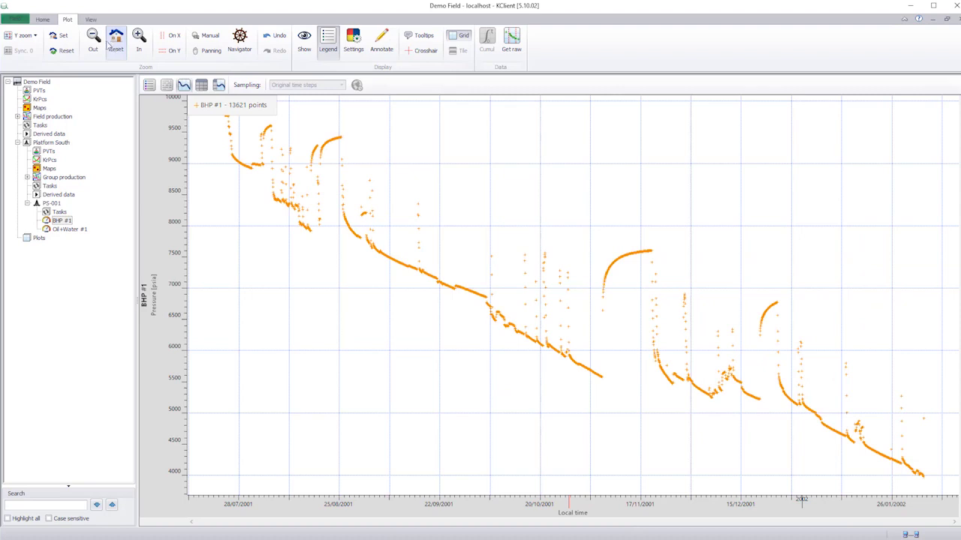
Open the fast filter on BHP #1 and pre-load its first 100000 points
{"action": "left_click", "coordinate": [48, 21]}
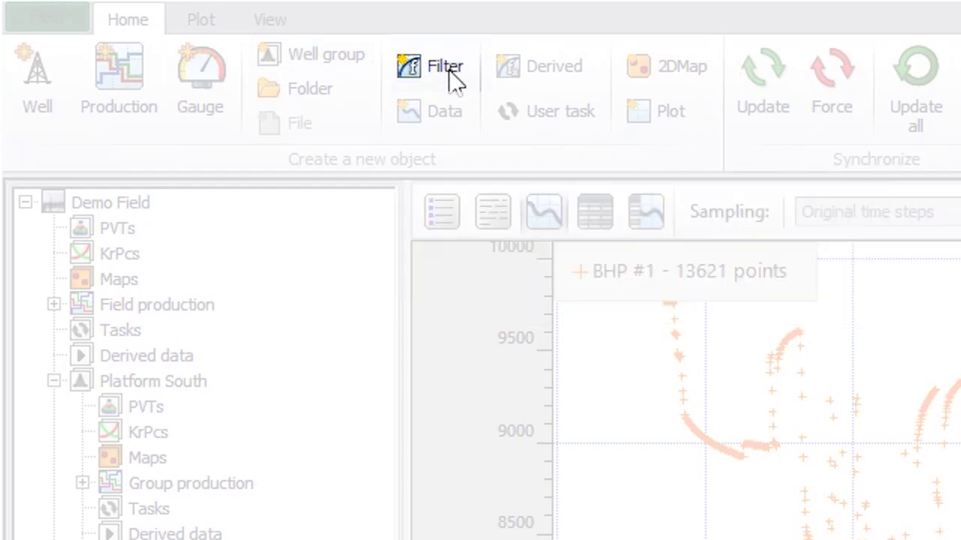
{"action": "left_click", "coordinate": [445, 67]}
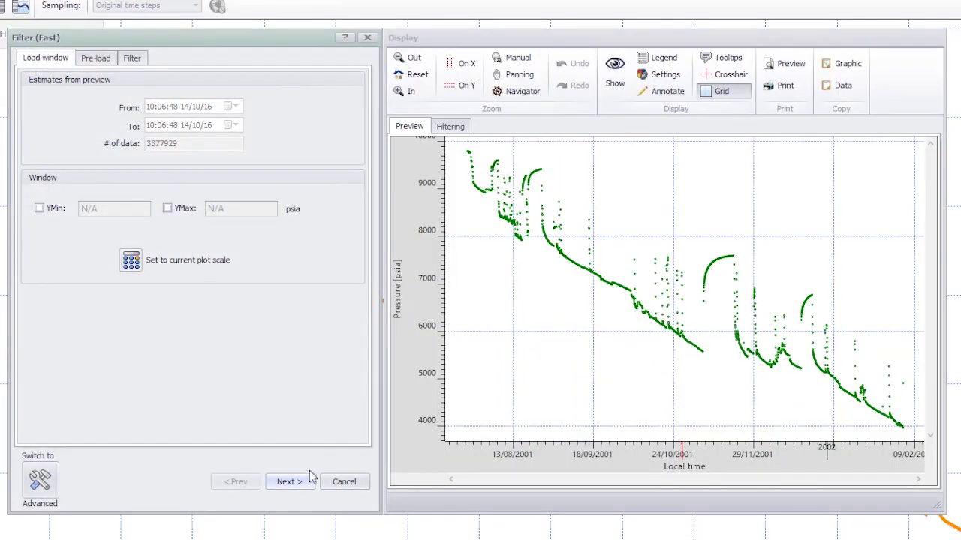
{"action": "left_click", "coordinate": [290, 482]}
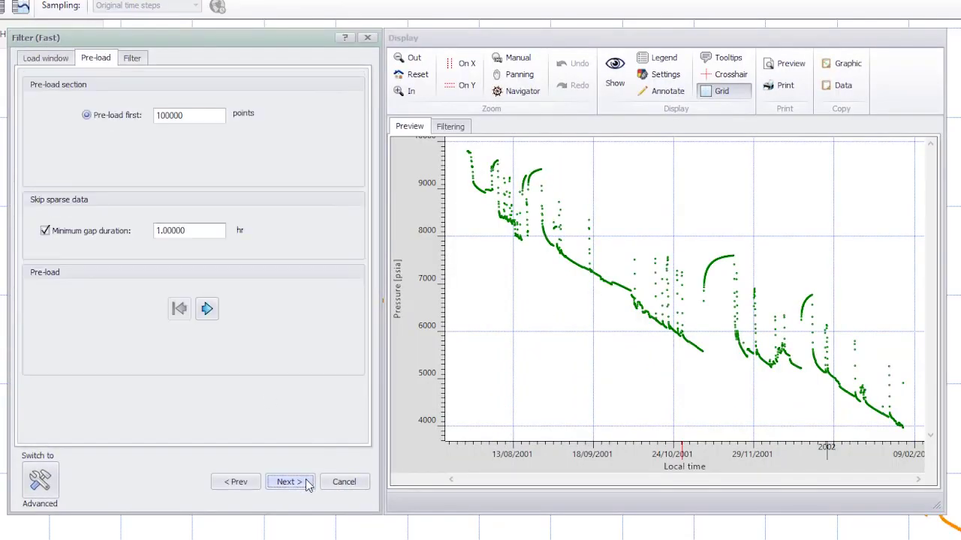
{"action": "left_click", "coordinate": [207, 310]}
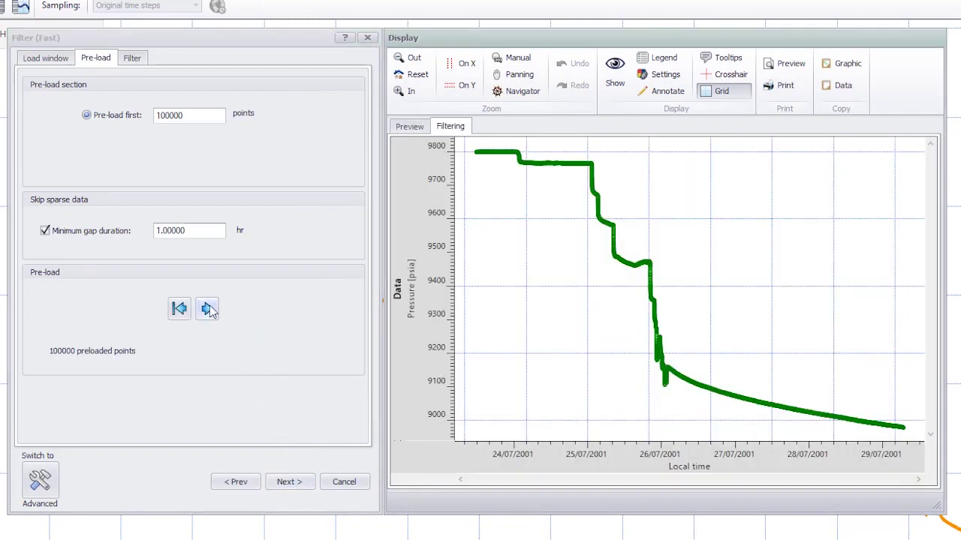
{"action": "left_click", "coordinate": [208, 310]}
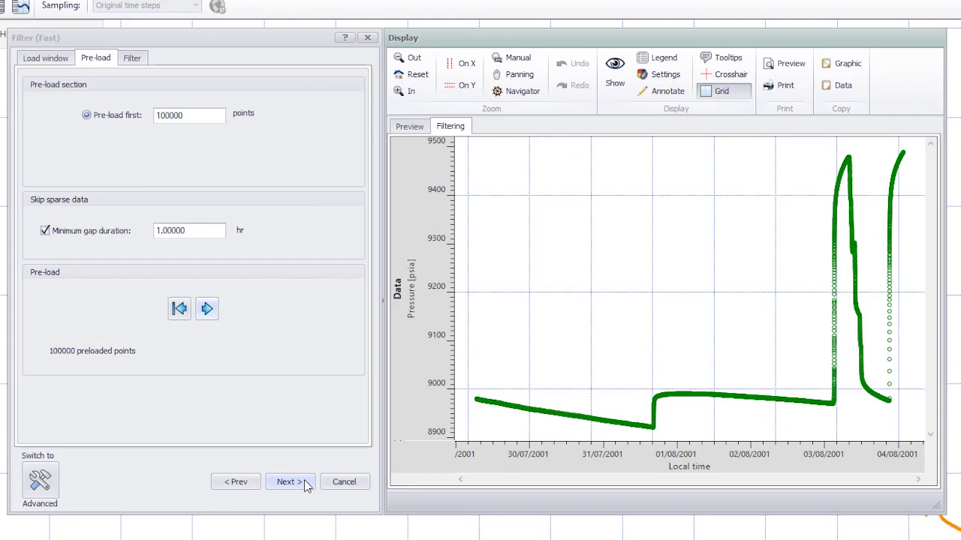
Turn off decimation and apply the filter to the preloaded points
{"action": "left_click", "coordinate": [304, 483]}
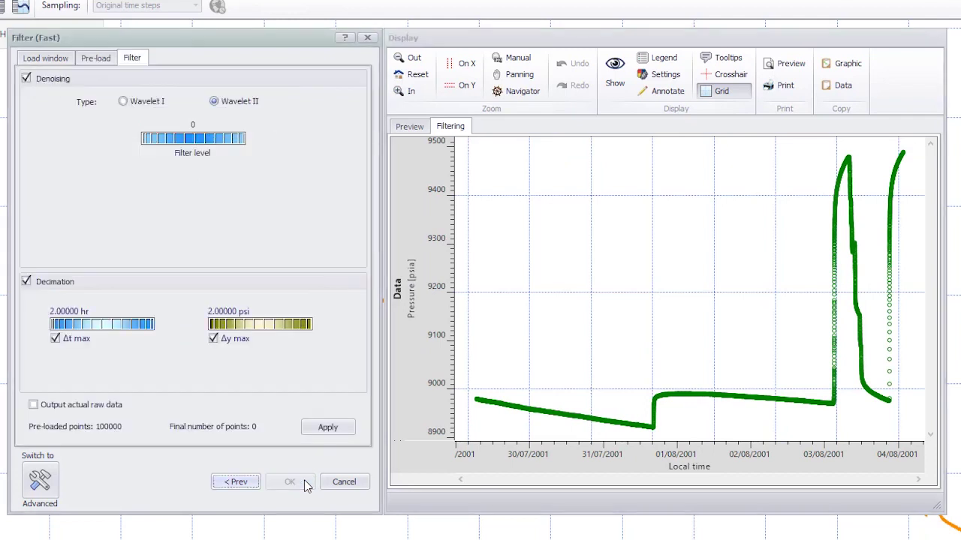
{"action": "left_click", "coordinate": [27, 281]}
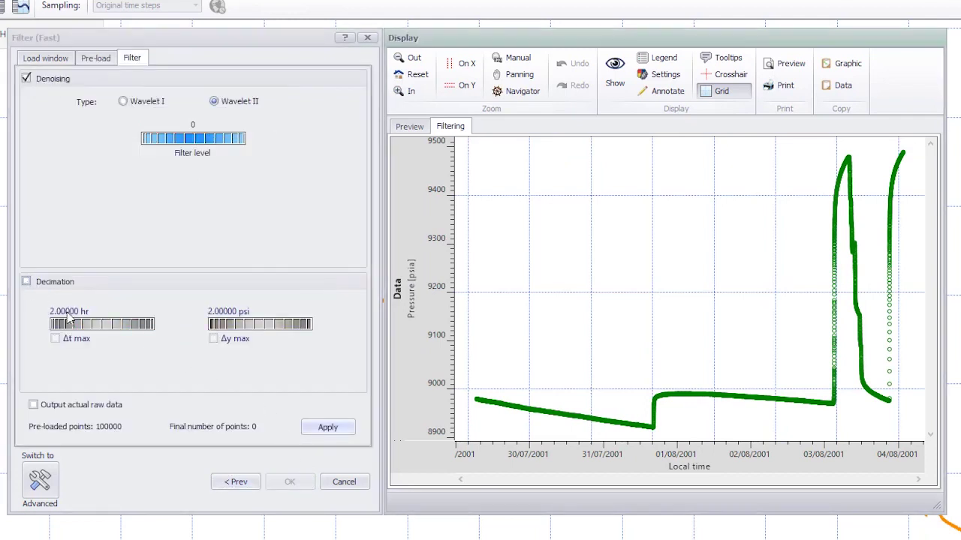
{"action": "left_click", "coordinate": [313, 429]}
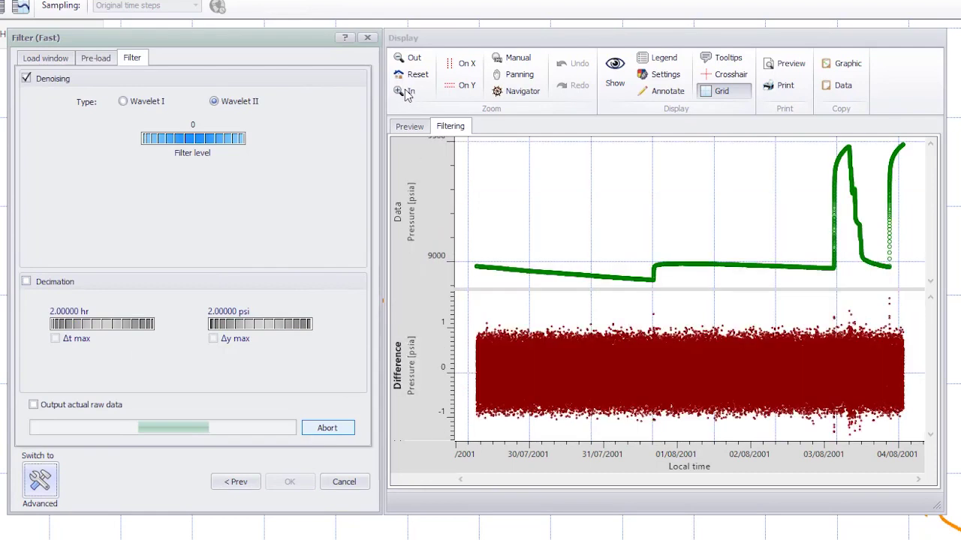
Zoom into the flat pressure section and reapply the Wavelet II filter at level 10
{"action": "left_click", "coordinate": [406, 91]}
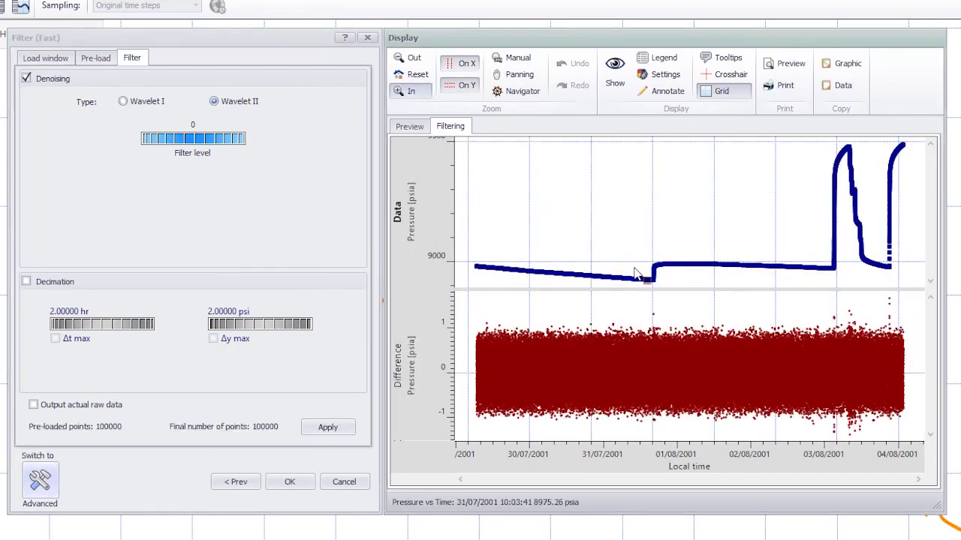
{"action": "left_click_drag", "start_coordinate": [639, 276], "coordinate": [680, 299]}
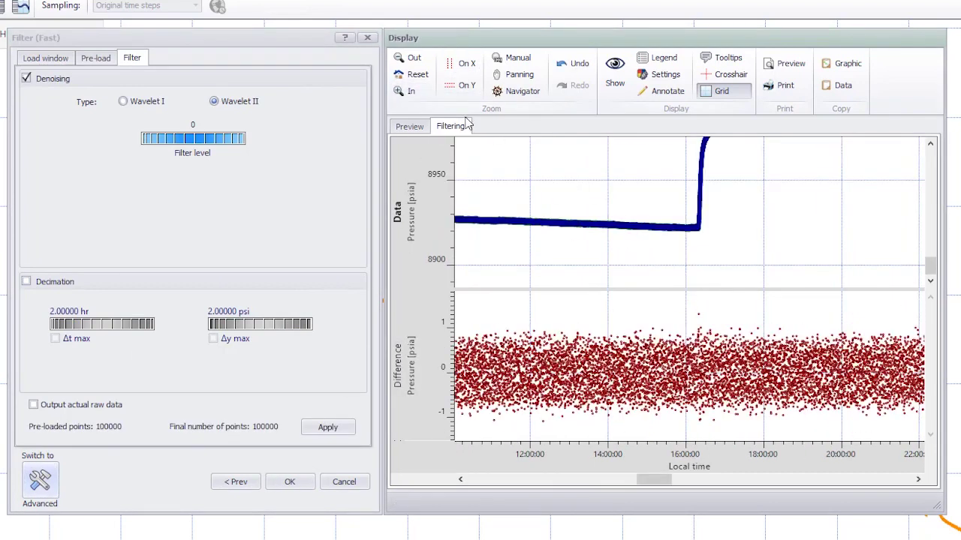
{"action": "left_click", "coordinate": [405, 91]}
{"action": "left_click_drag", "start_coordinate": [653, 212], "coordinate": [719, 238]}
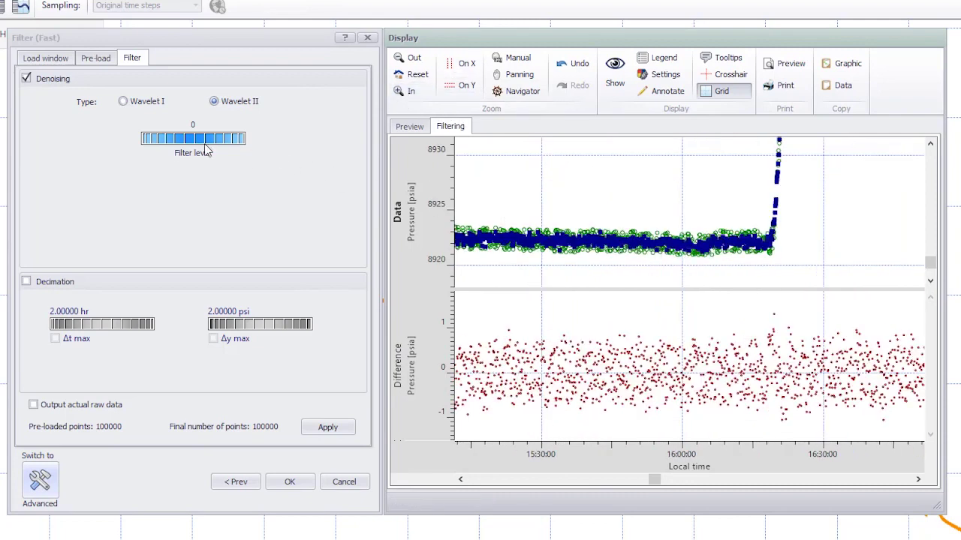
{"action": "mouse_move", "coordinate": [205, 147]}
{"action": "left_mouse_down"}
{"action": "mouse_move", "coordinate": [230, 145]}
{"action": "mouse_move", "coordinate": [196, 147]}
{"action": "left_mouse_up"}
{"action": "left_click", "coordinate": [328, 427]}
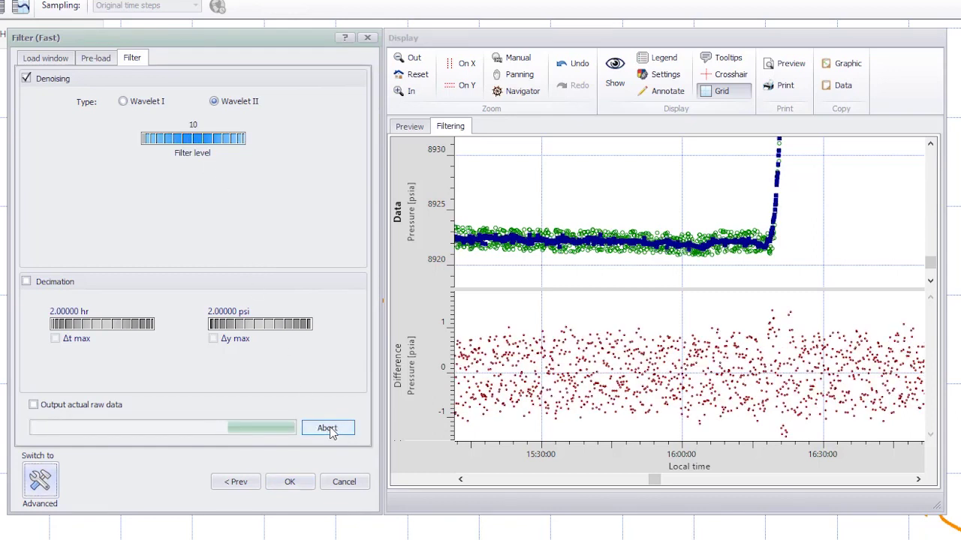
Decimate filtered BHP #1 with 2 hr Δt max and 2 psi Δy max, leaving 619 points
{"action": "left_click", "coordinate": [36, 287]}
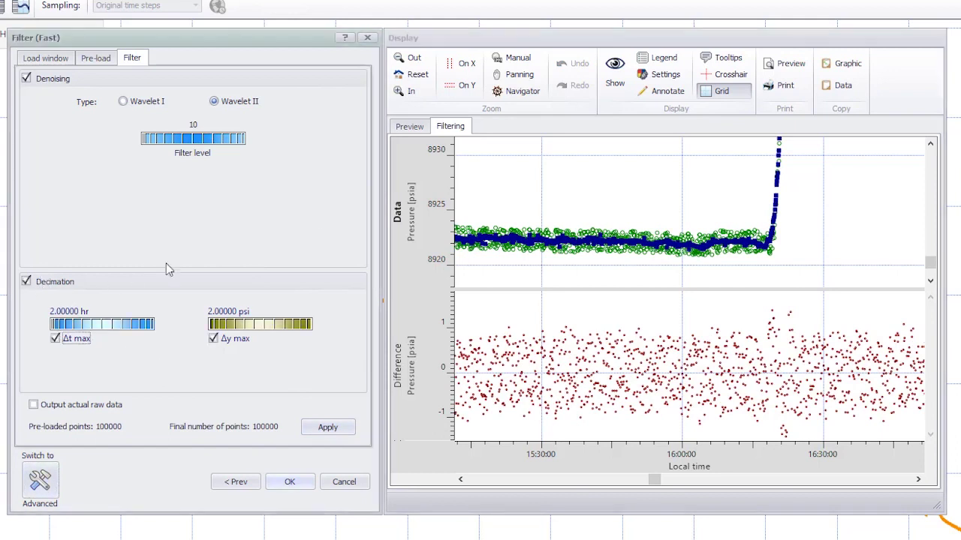
{"action": "left_click", "coordinate": [418, 76]}
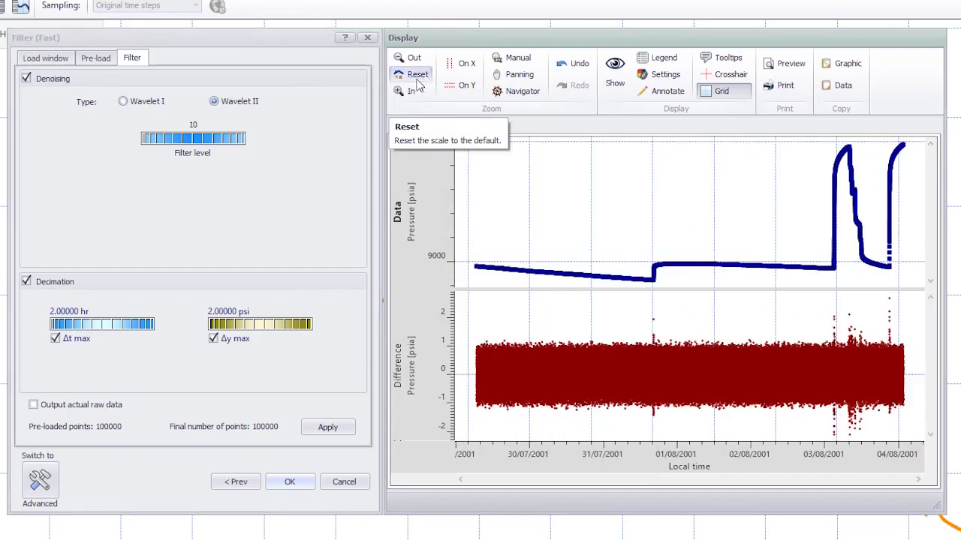
{"action": "left_click", "coordinate": [214, 339]}
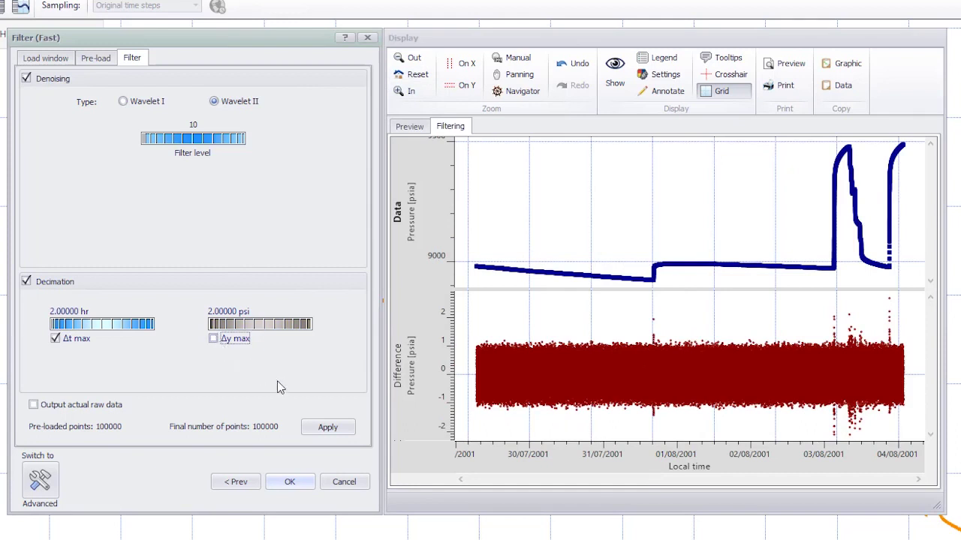
{"action": "left_click", "coordinate": [328, 427]}
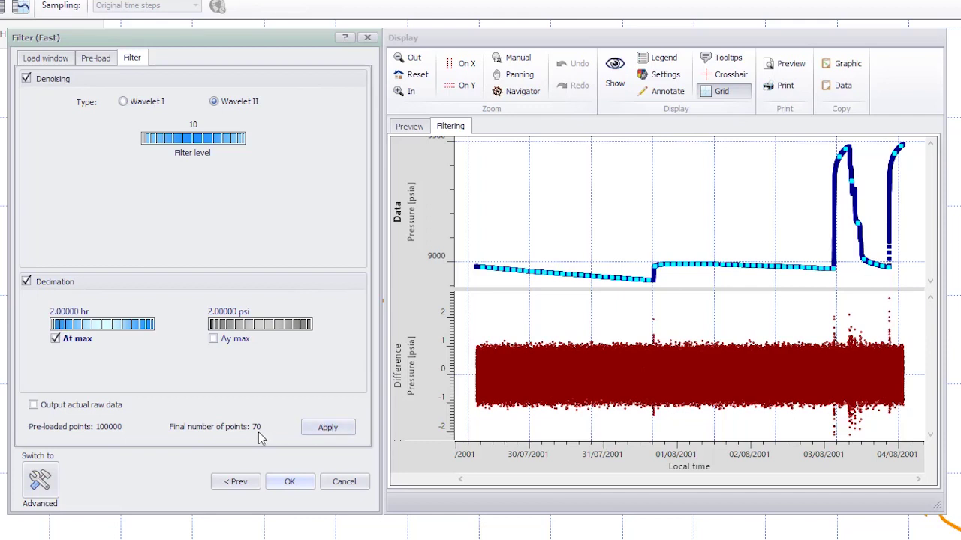
{"action": "left_click", "coordinate": [213, 338]}
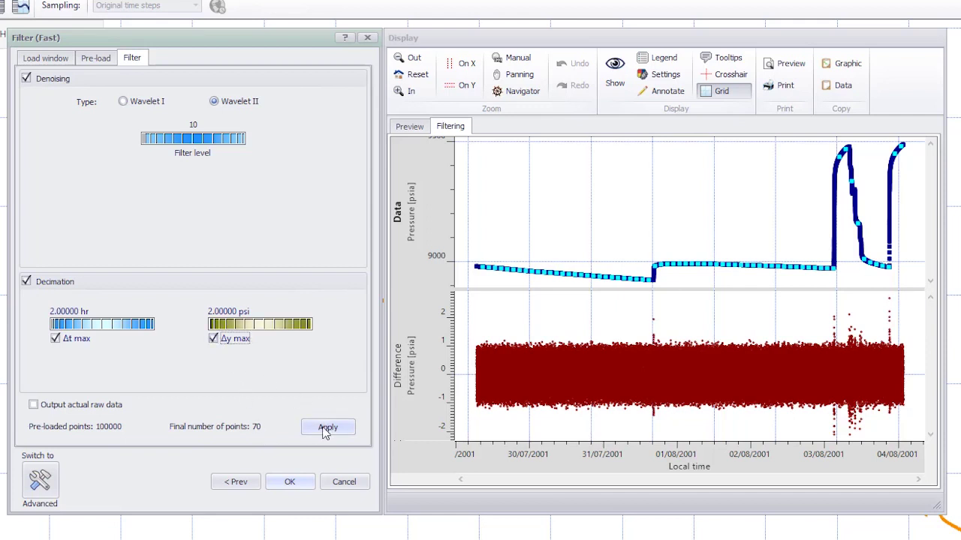
{"action": "left_click", "coordinate": [325, 428]}
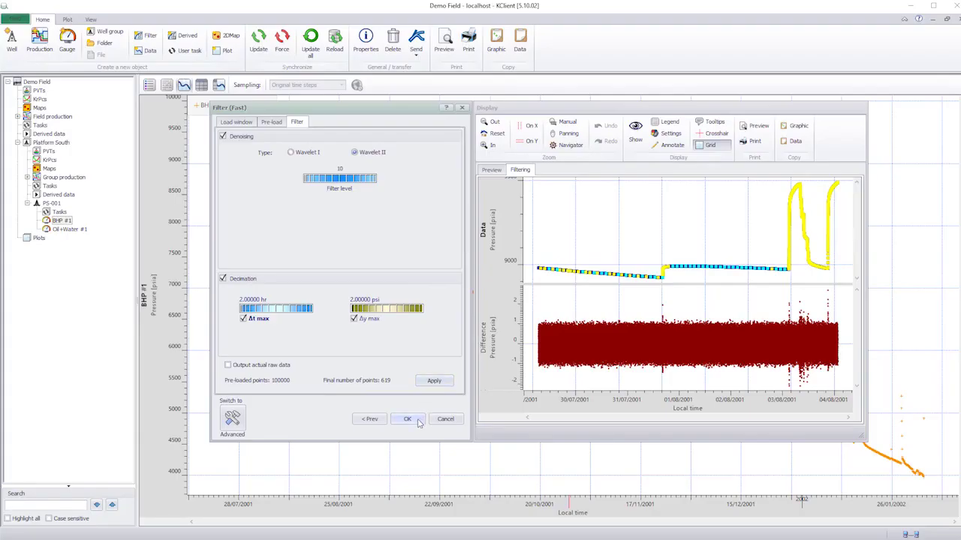
Create BHP Filtered data #1 with 31650 points, then display the Oil+Water #1 rate data
{"action": "left_click", "coordinate": [407, 419]}
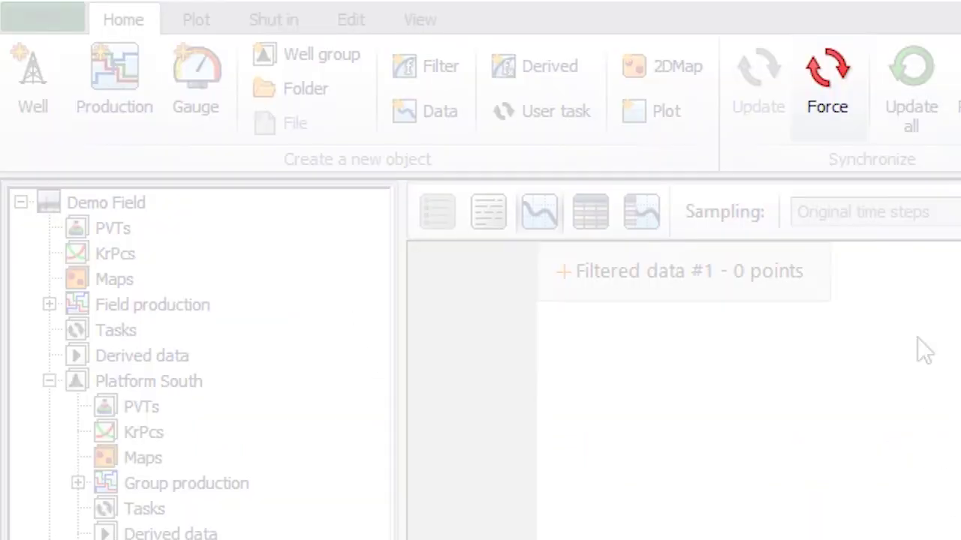
{"action": "left_click", "coordinate": [840, 100]}
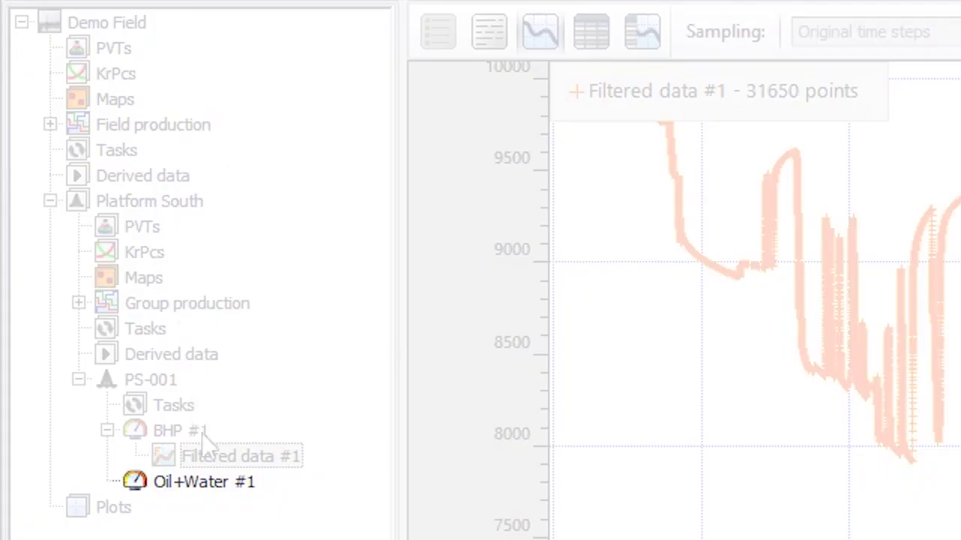
{"action": "left_click", "coordinate": [207, 486]}
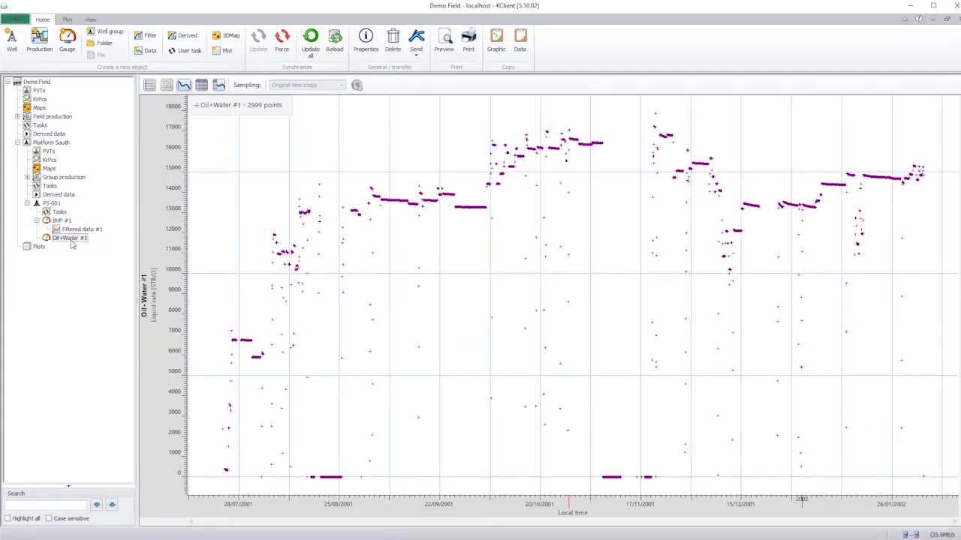
{"action": "left_click", "coordinate": [71, 242]}
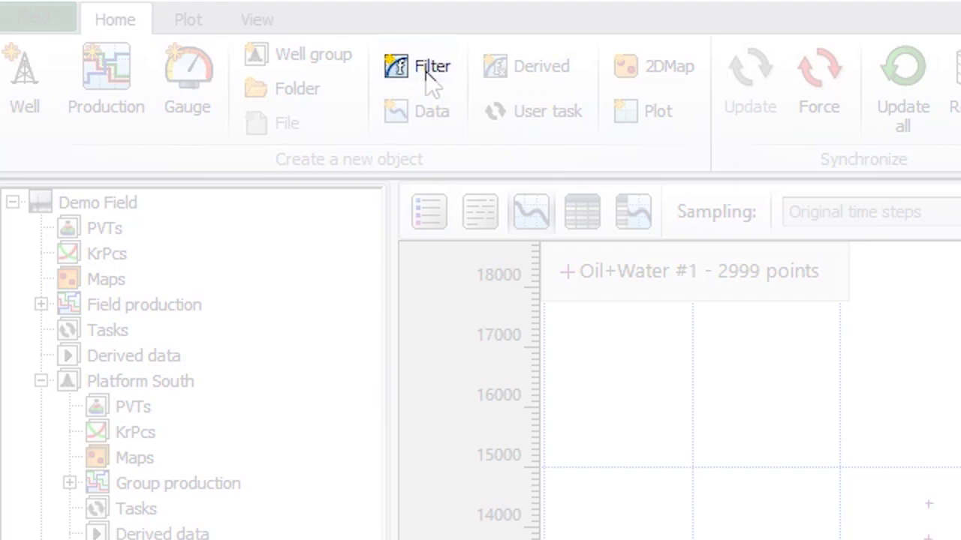
Filter the Oil+Water #1 rates with an 80 STB/D Δy max into a 12720-point Filtered data #1
{"action": "left_click", "coordinate": [427, 71]}
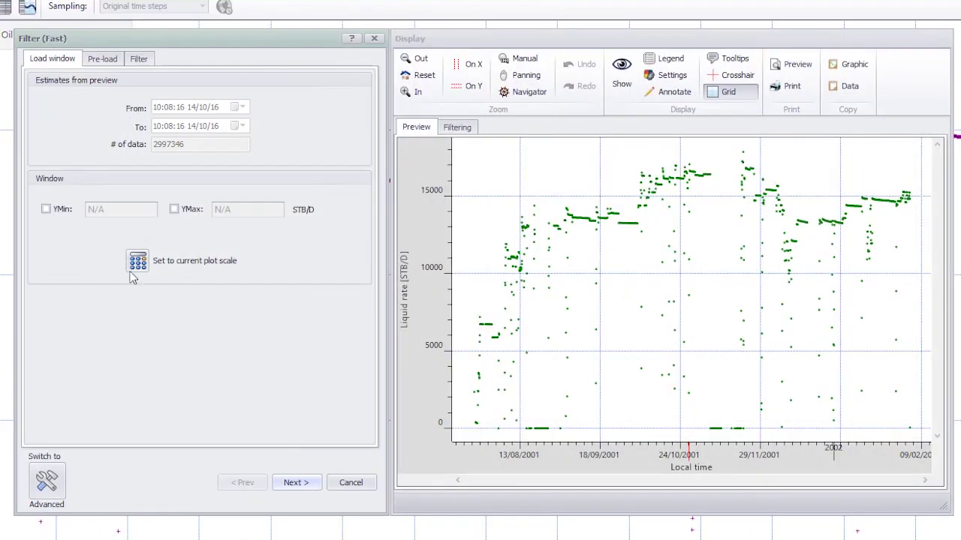
{"action": "left_click", "coordinate": [296, 483]}
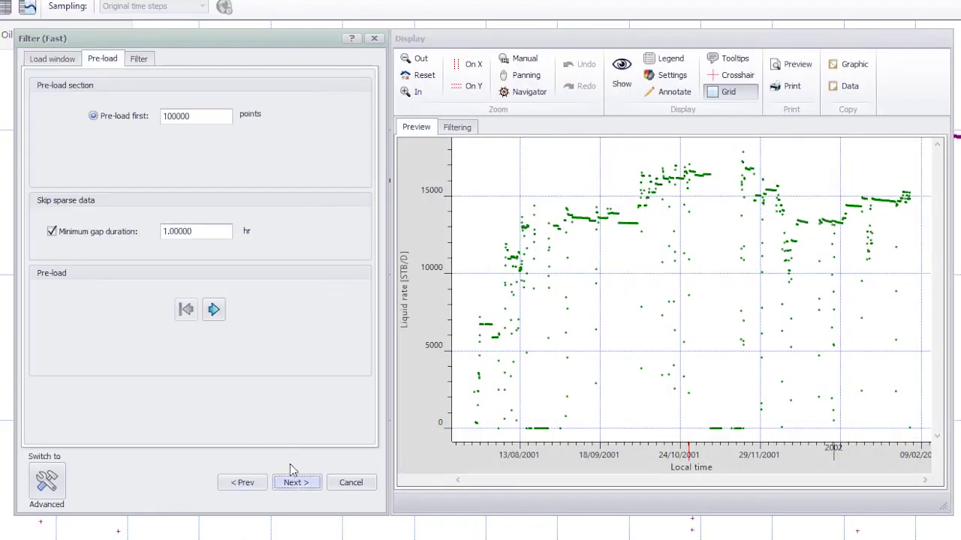
{"action": "left_click", "coordinate": [214, 310]}
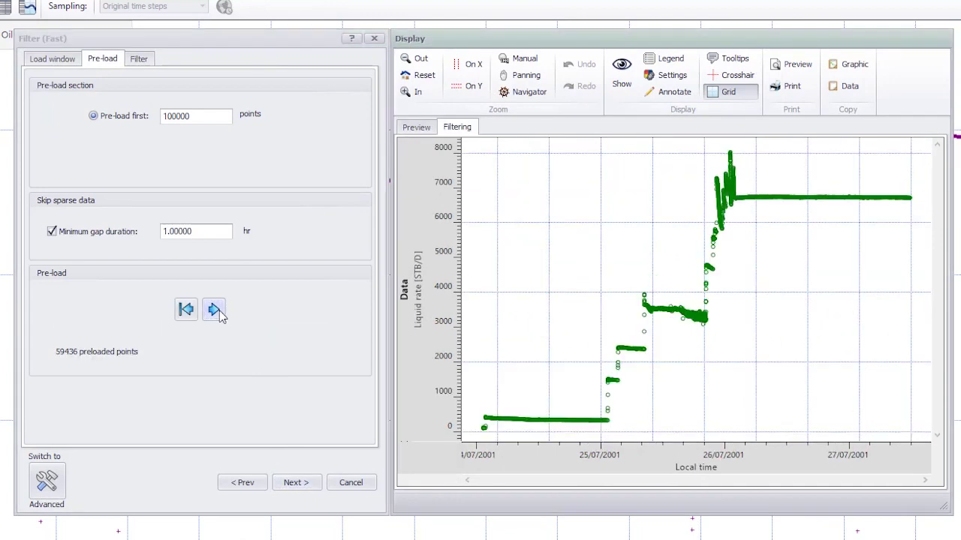
{"action": "left_click", "coordinate": [296, 483]}
{"action": "left_click", "coordinate": [230, 325]}
{"action": "left_click", "coordinate": [334, 430]}
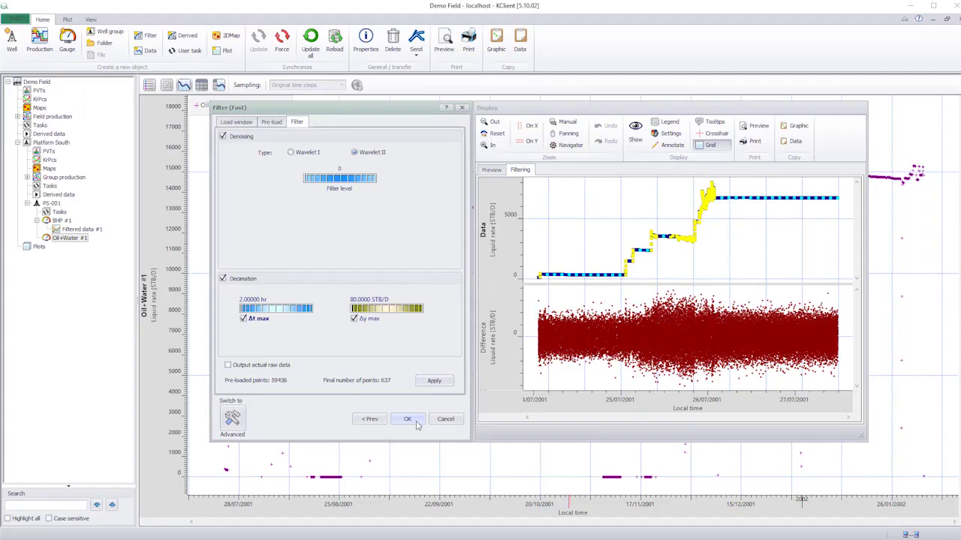
{"action": "left_click", "coordinate": [296, 483]}
{"action": "left_click", "coordinate": [282, 45]}
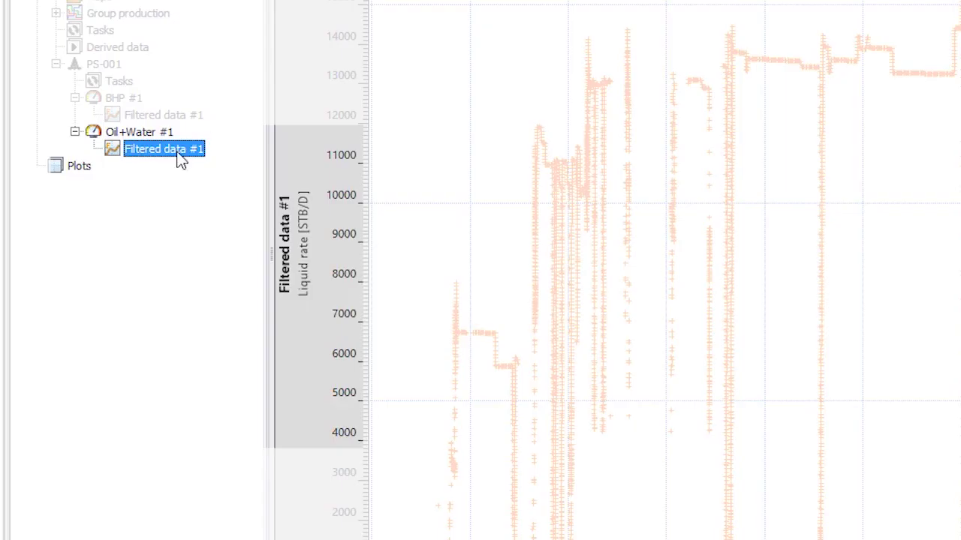
Back up the filtered rates and rename the original 'Filtered OilRates' with type Oil rate
{"action": "right_click", "coordinate": [90, 249]}
{"action": "left_click", "coordinate": [303, 413]}
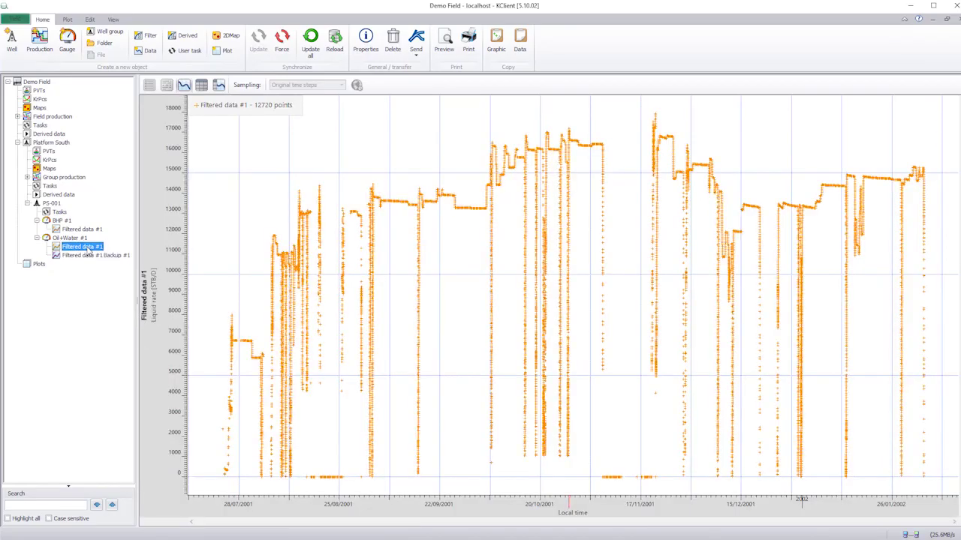
{"action": "right_click", "coordinate": [88, 252]}
{"action": "left_click", "coordinate": [94, 256]}
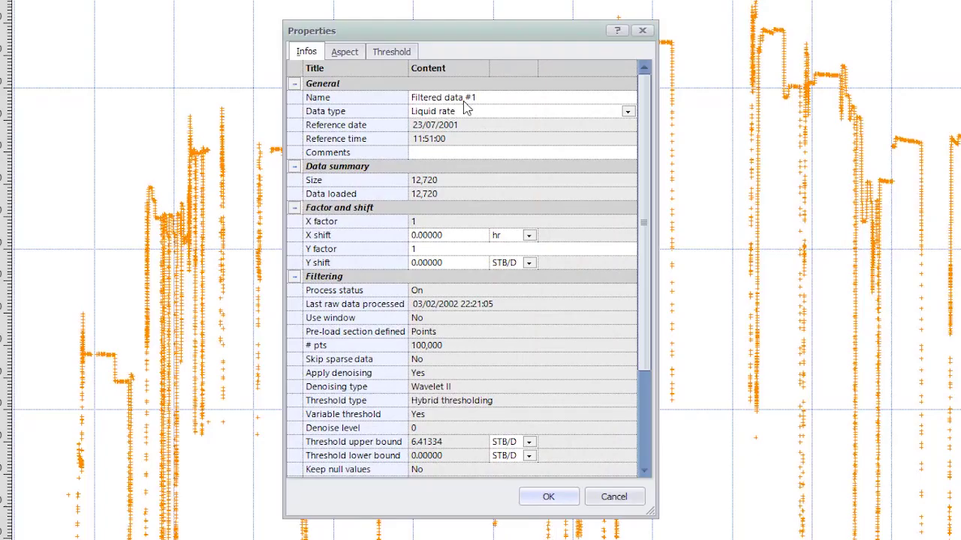
{"action": "left_click", "coordinate": [464, 99]}
{"action": "left_click_drag", "start_coordinate": [478, 98], "coordinate": [444, 98]}
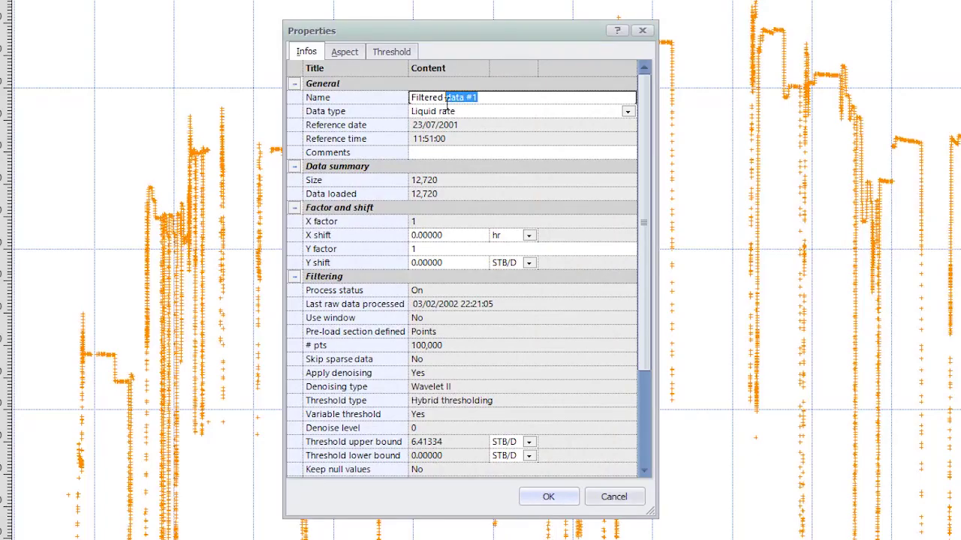
{"action": "type", "text": "OilRates"}
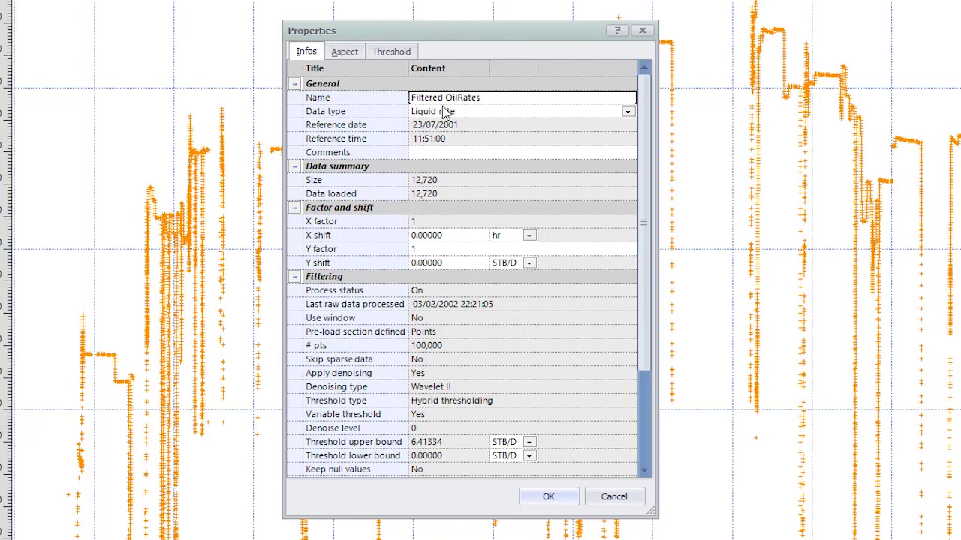
{"action": "left_click", "coordinate": [444, 111]}
{"action": "left_click", "coordinate": [440, 135]}
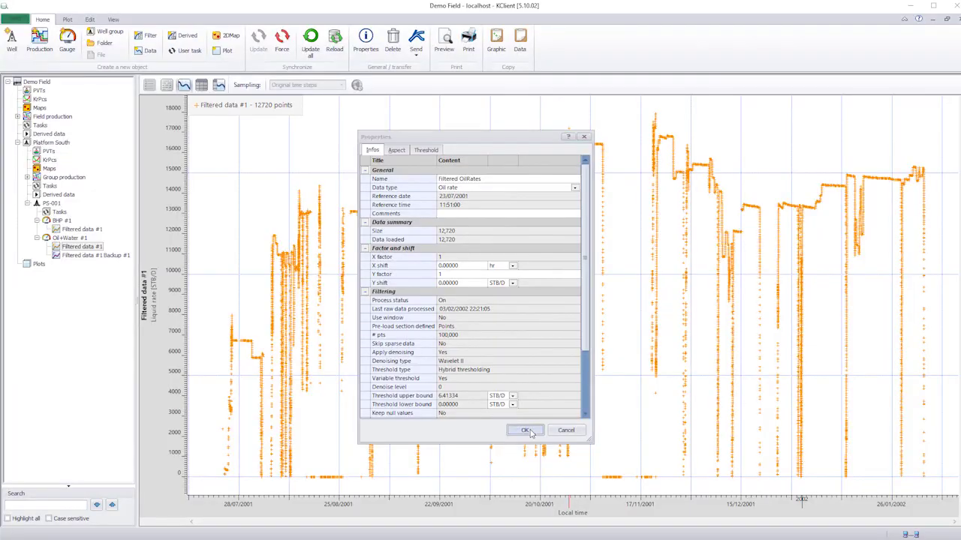
{"action": "left_click", "coordinate": [548, 496]}
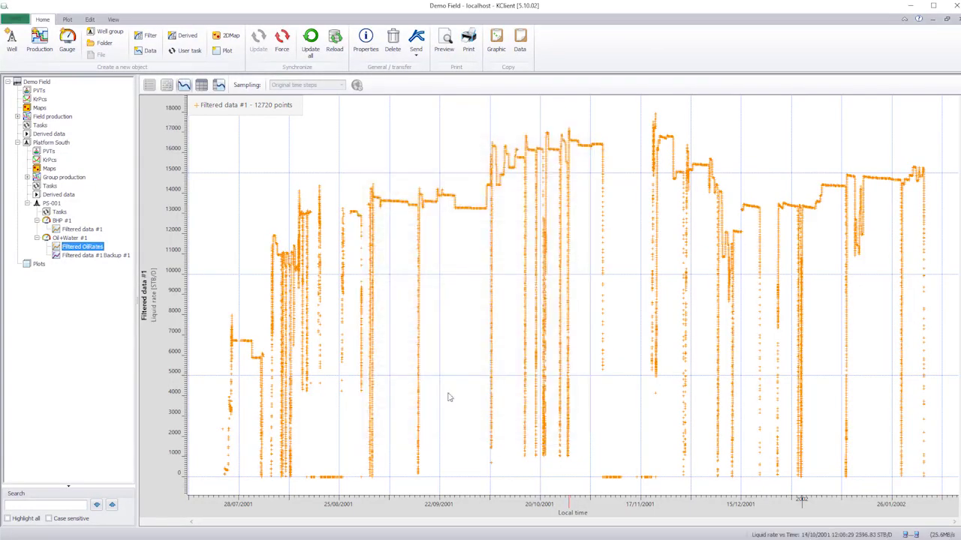
Make the backup copy 'Filtered WaterRates' with type Water rate
{"action": "left_click", "coordinate": [101, 256]}
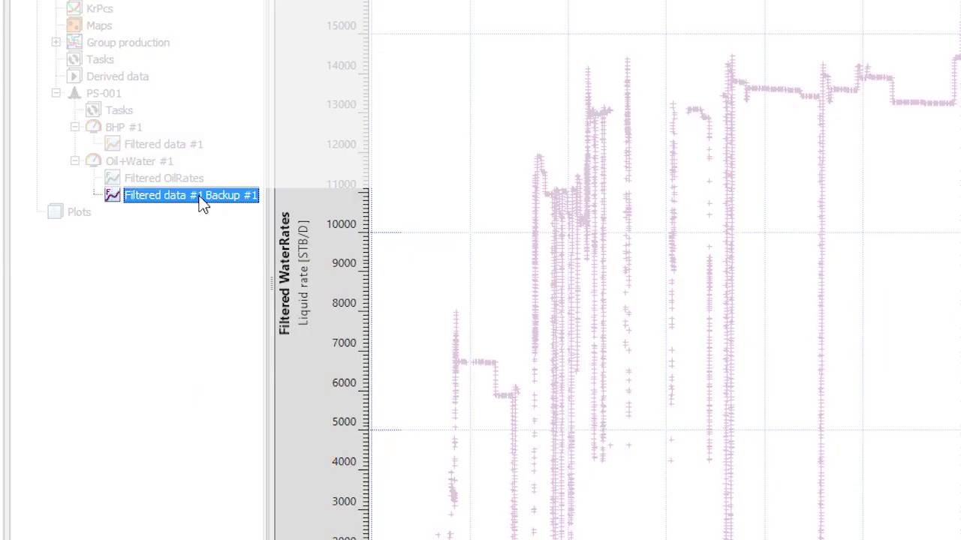
{"action": "right_click", "coordinate": [100, 256]}
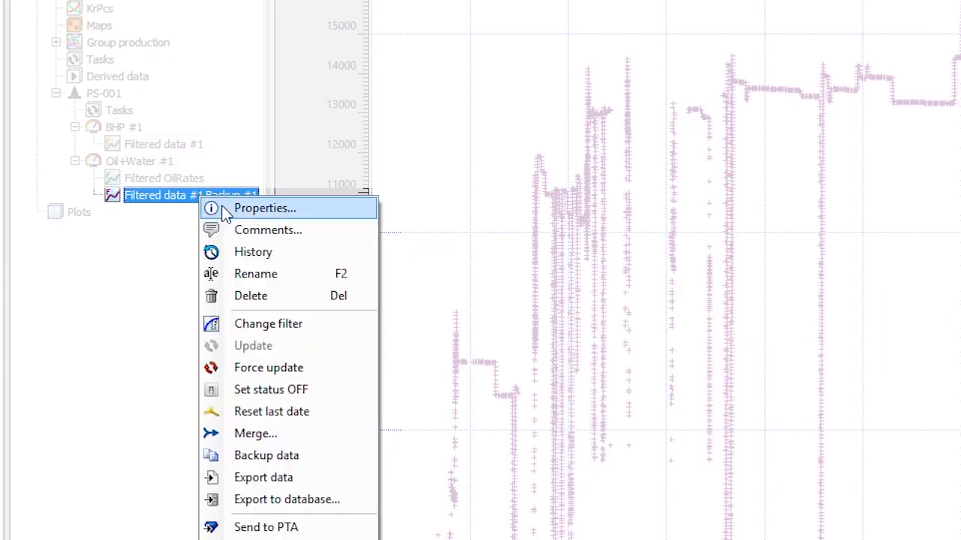
{"action": "left_click", "coordinate": [223, 211]}
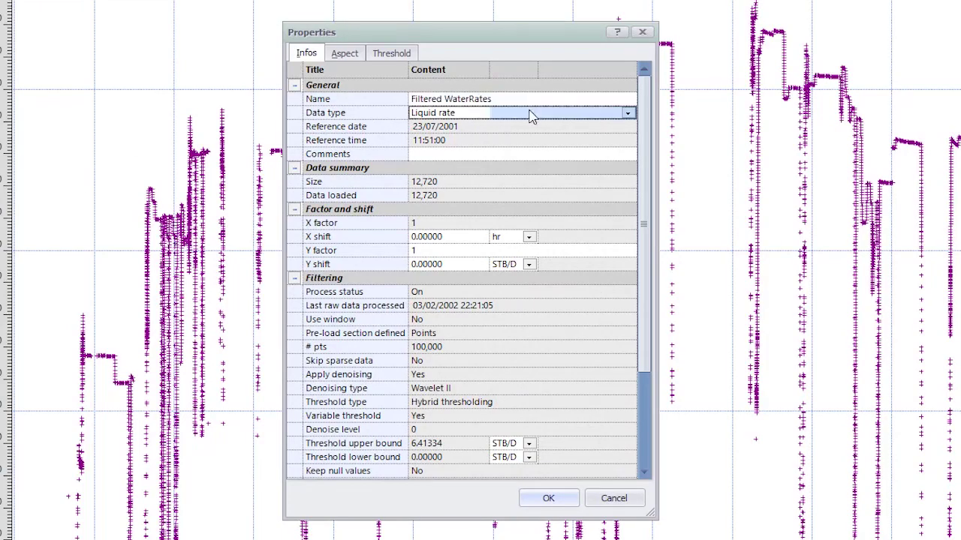
{"action": "left_click", "coordinate": [526, 113]}
{"action": "left_click", "coordinate": [462, 147]}
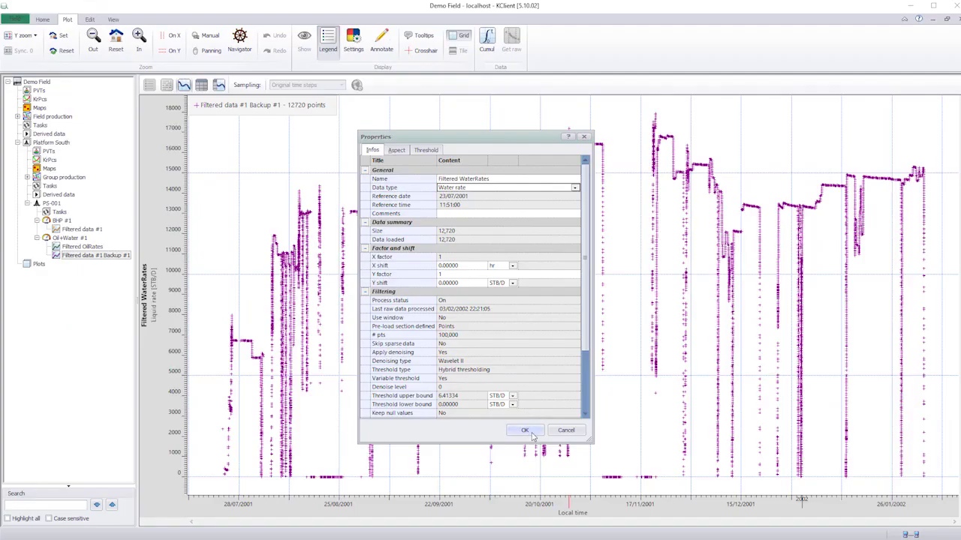
{"action": "left_click", "coordinate": [526, 431]}
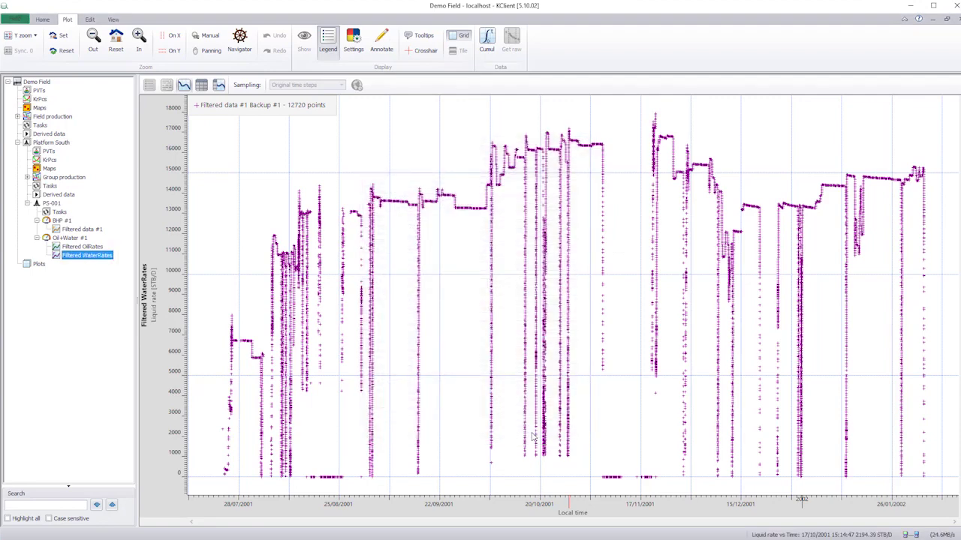
{"action": "left_click", "coordinate": [83, 229]}
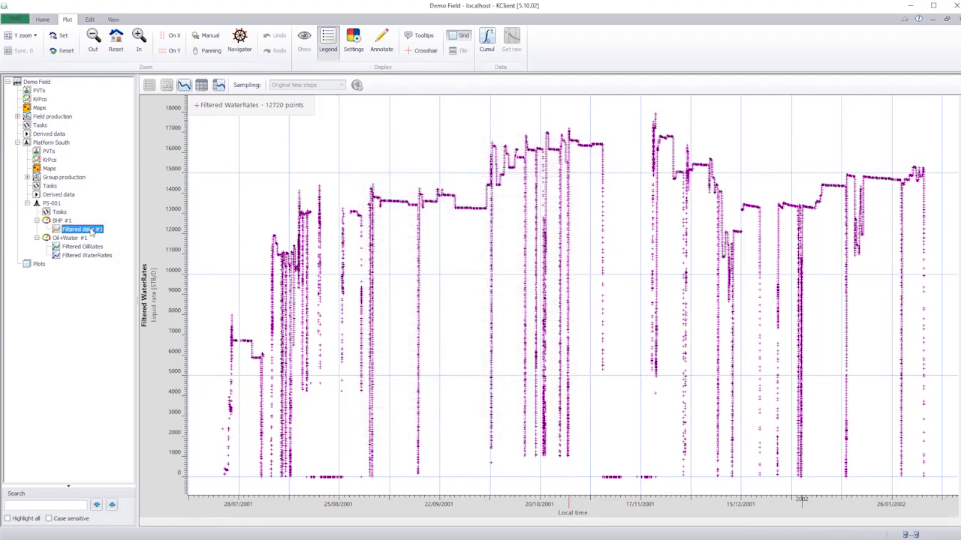
Back up BHP Filtered data #1 and zoom the time axis onto the November 2001 build-up
{"action": "right_click", "coordinate": [90, 232]}
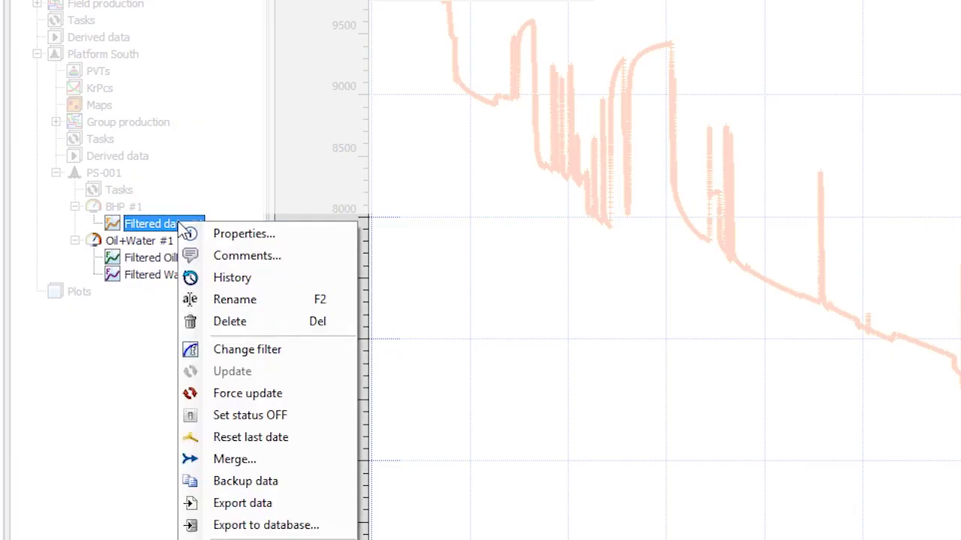
{"action": "left_click", "coordinate": [272, 484]}
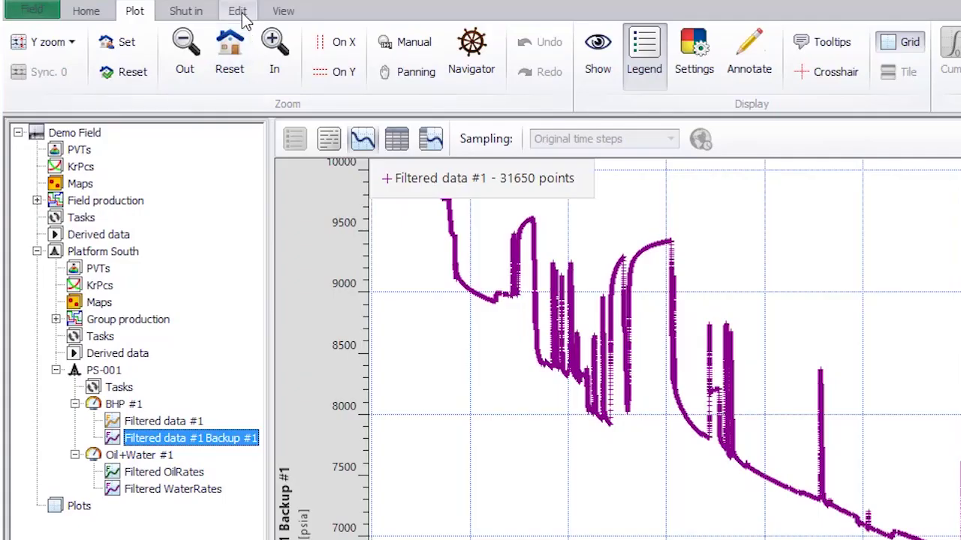
{"action": "left_click", "coordinate": [120, 20]}
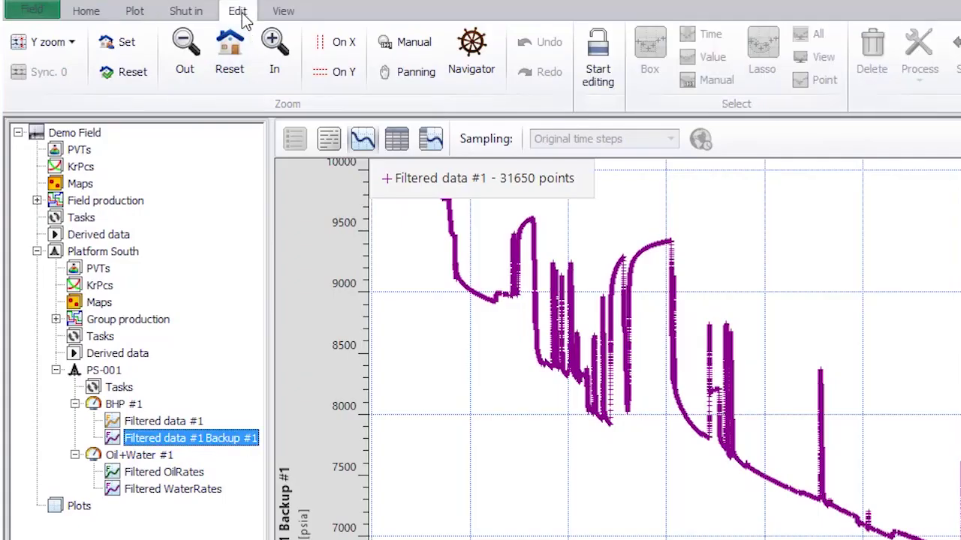
{"action": "left_click", "coordinate": [344, 42]}
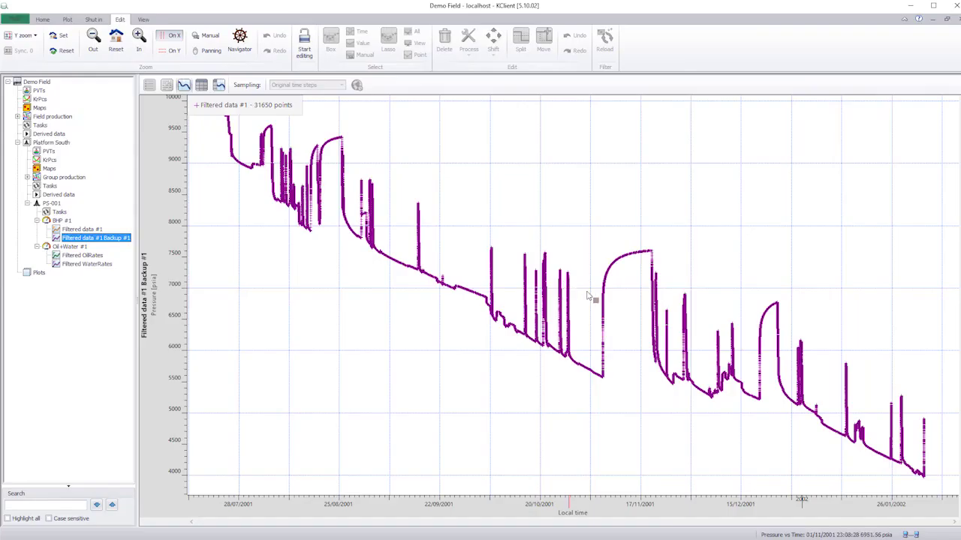
{"action": "left_click_drag", "start_coordinate": [588, 295], "coordinate": [678, 299]}
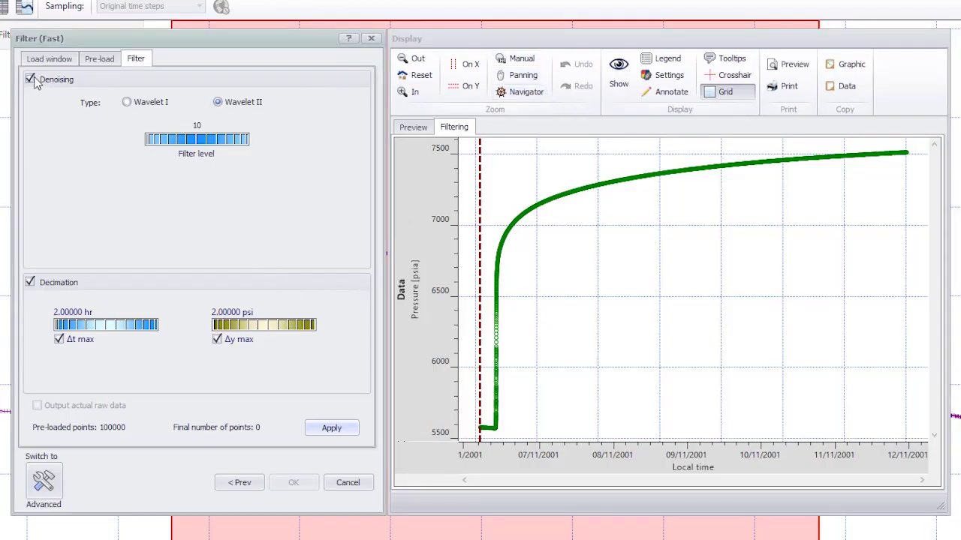
Refill the November build-up with unfiltered points, giving 276470 points, and stop editing
{"action": "left_click", "coordinate": [30, 282]}
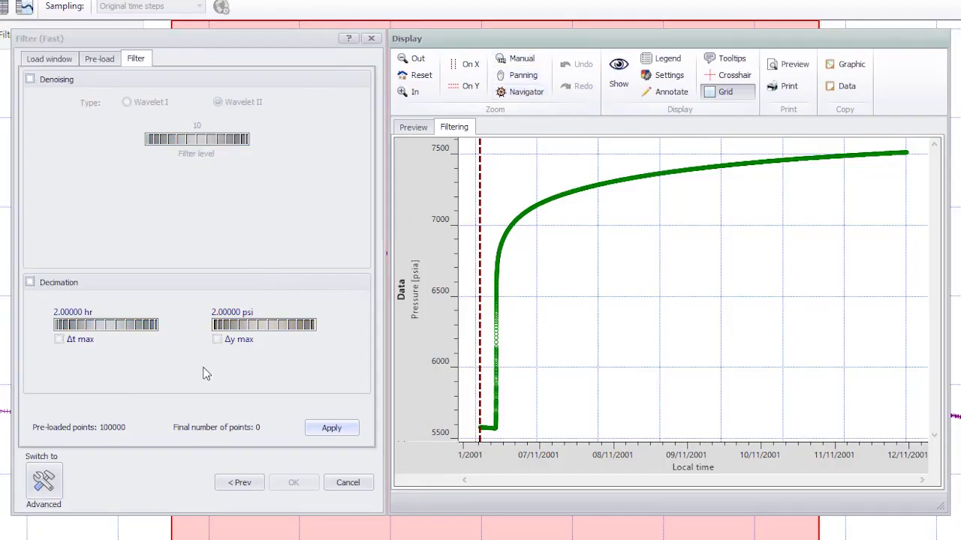
{"action": "left_click", "coordinate": [324, 428]}
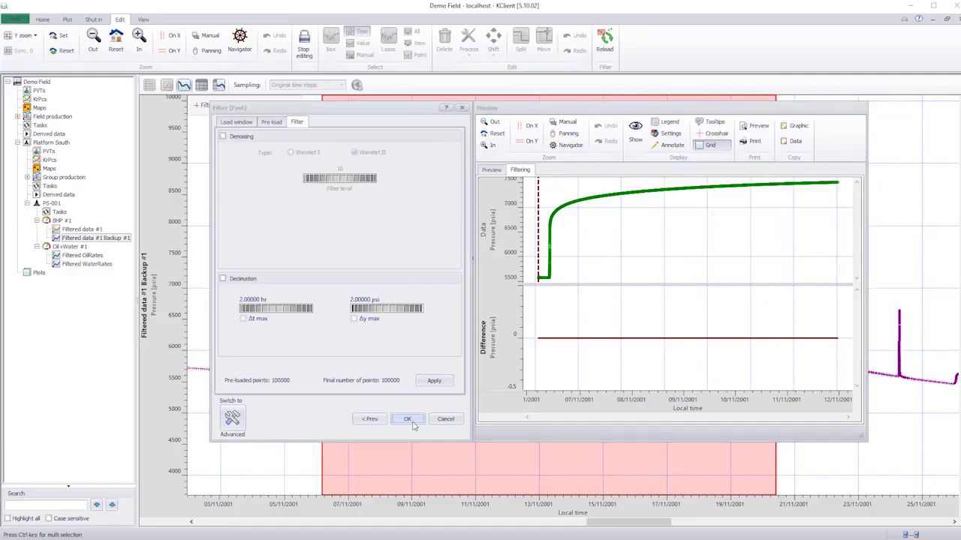
{"action": "left_click", "coordinate": [295, 484]}
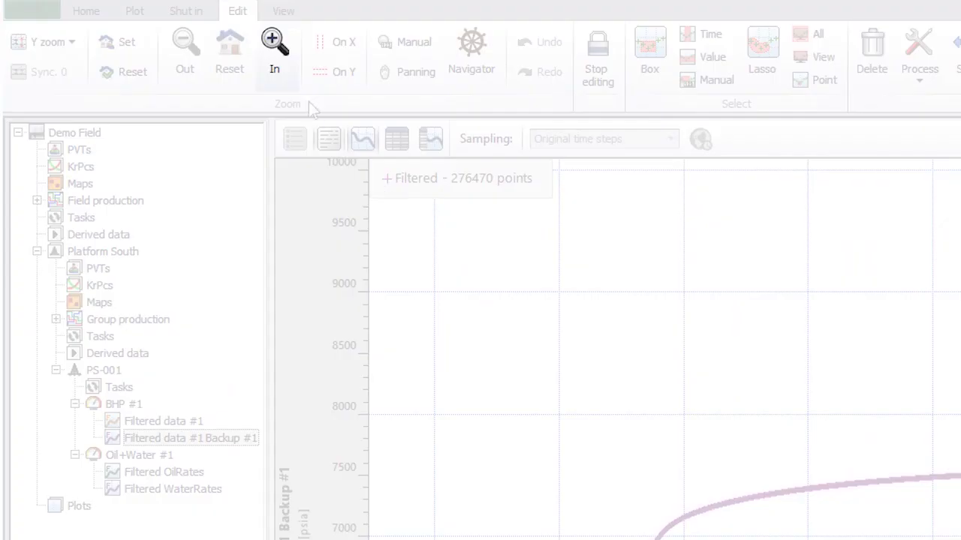
{"action": "left_click", "coordinate": [139, 40]}
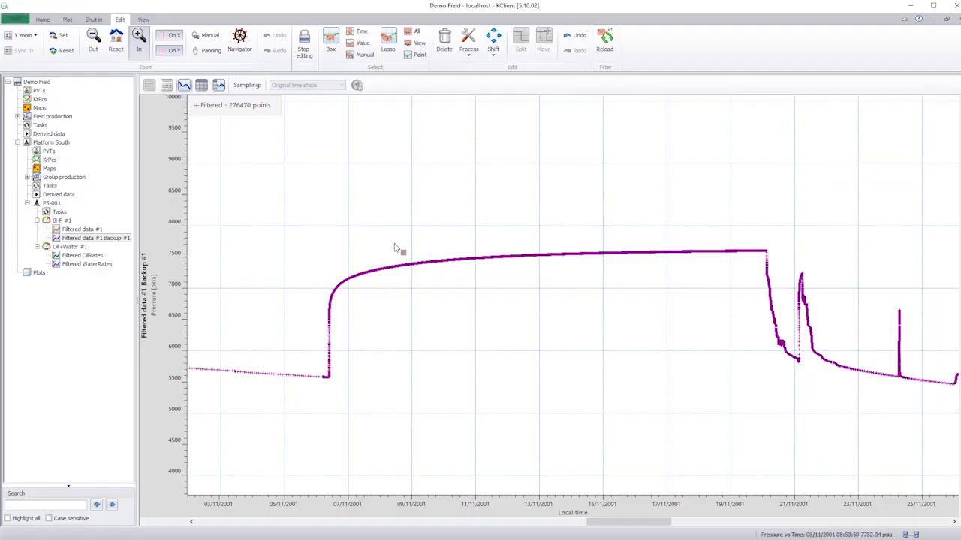
{"action": "left_click_drag", "start_coordinate": [394, 248], "coordinate": [440, 285]}
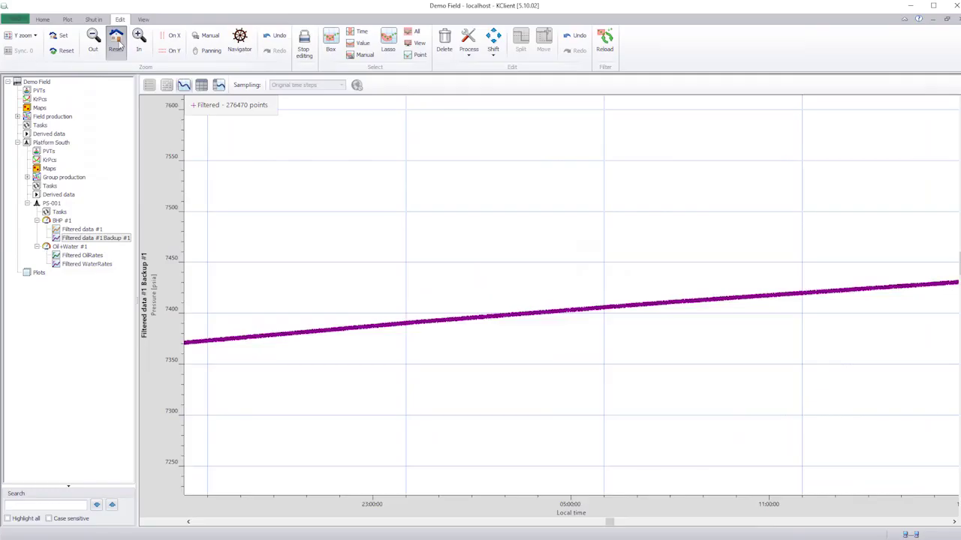
{"action": "left_click", "coordinate": [117, 45]}
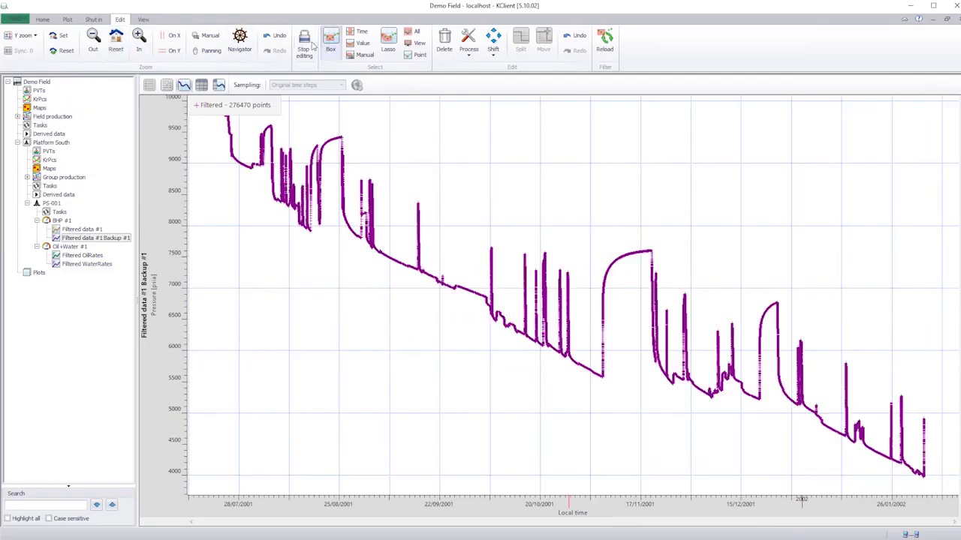
{"action": "left_click", "coordinate": [304, 49]}
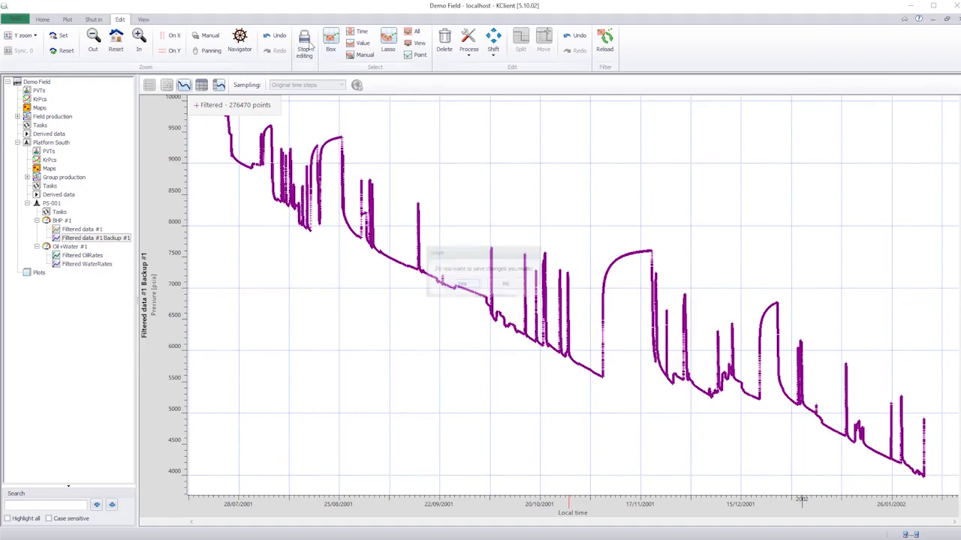
Save the edits and rename the backup series to 'Filtered BHP Reloaded'
{"action": "left_click", "coordinate": [458, 284]}
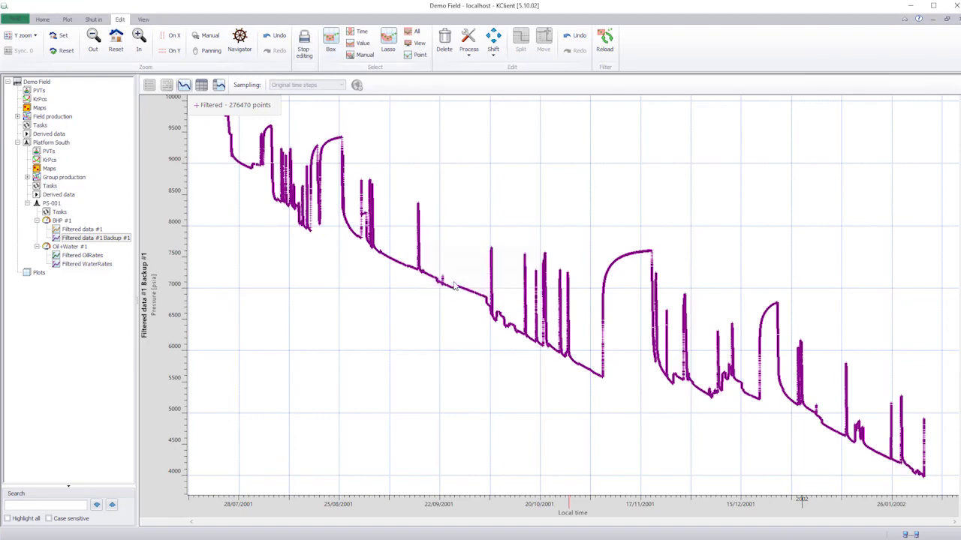
{"action": "left_click", "coordinate": [108, 239]}
{"action": "right_click", "coordinate": [109, 239]}
{"action": "left_click", "coordinate": [121, 245]}
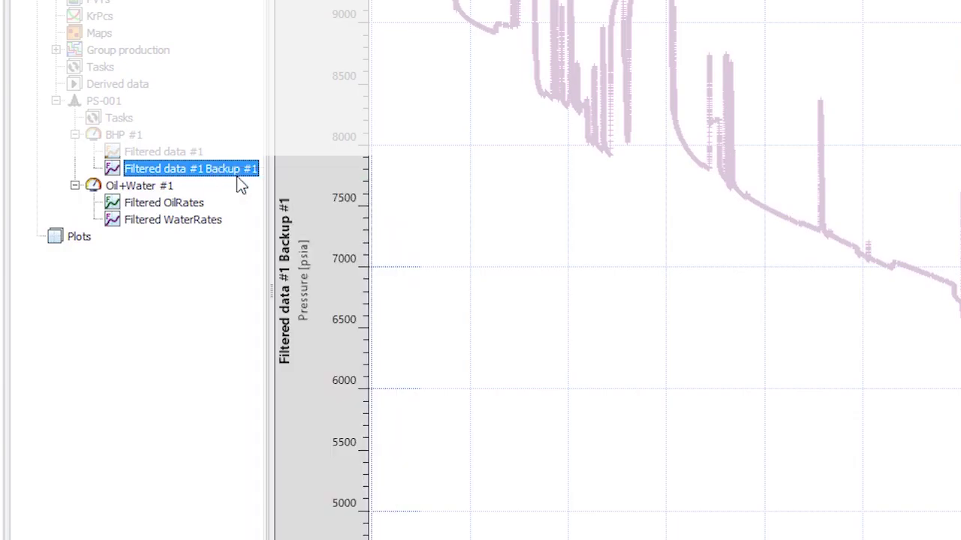
{"action": "left_click", "coordinate": [481, 92]}
{"action": "type", "text": "Filtered BHP Reloaded"}
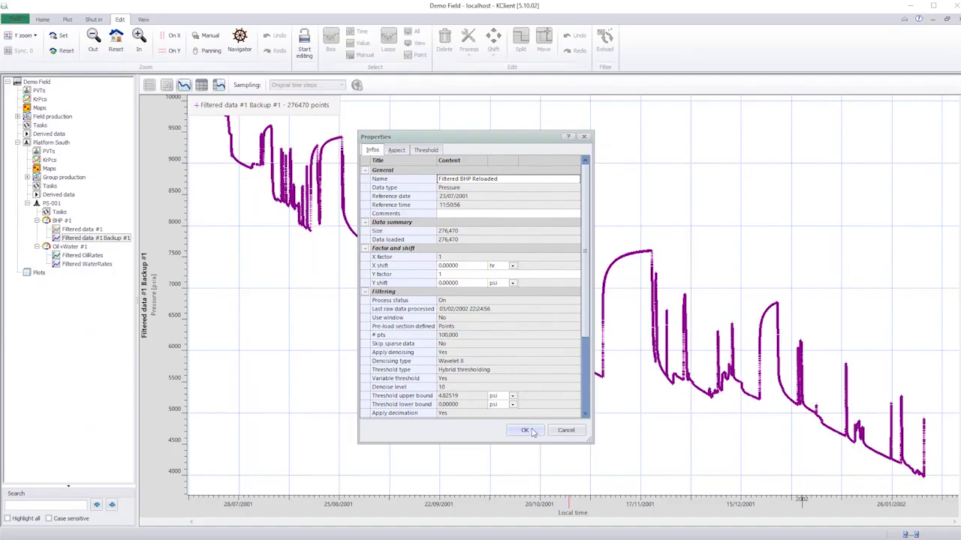
{"action": "left_click", "coordinate": [525, 430]}
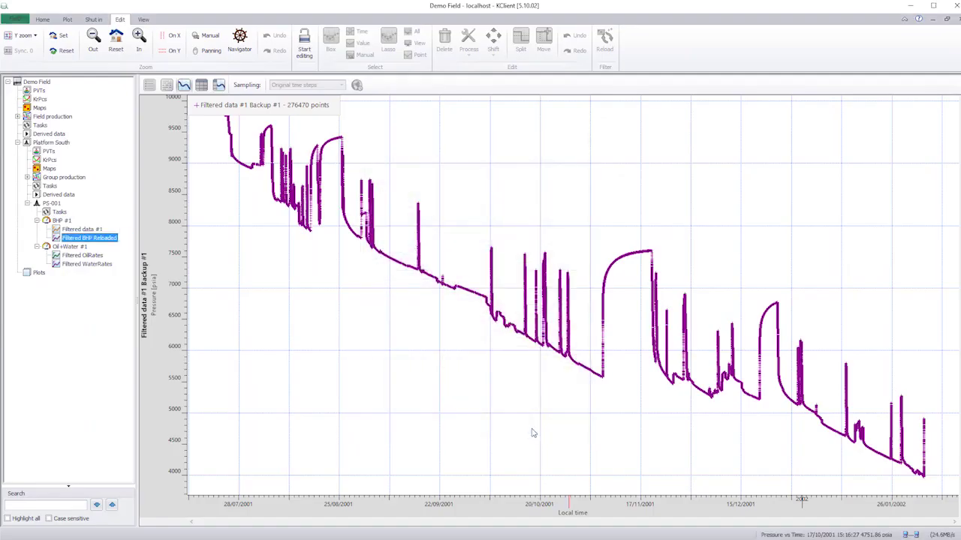
Rename BHP Filtered data #1 to 'Filtered BHP'
{"action": "left_click", "coordinate": [83, 229]}
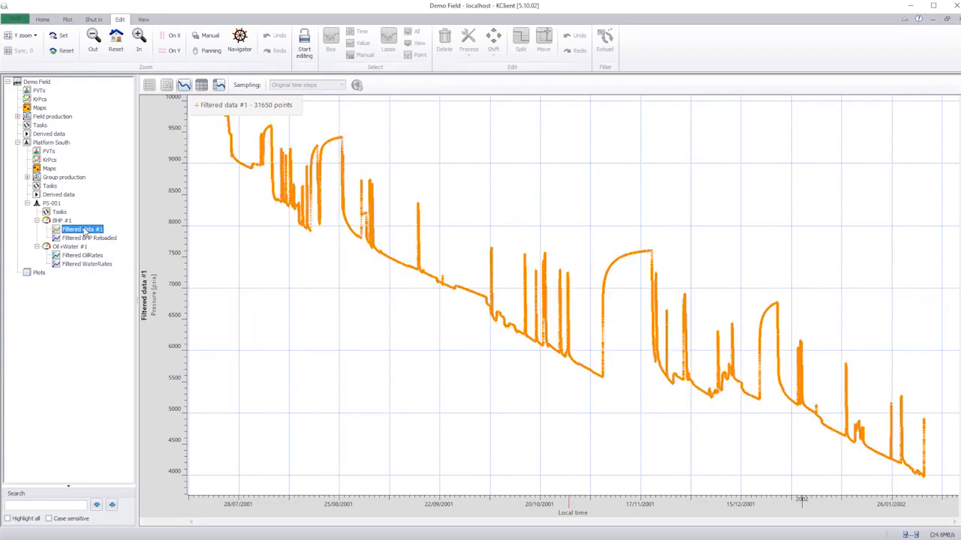
{"action": "right_click", "coordinate": [84, 230]}
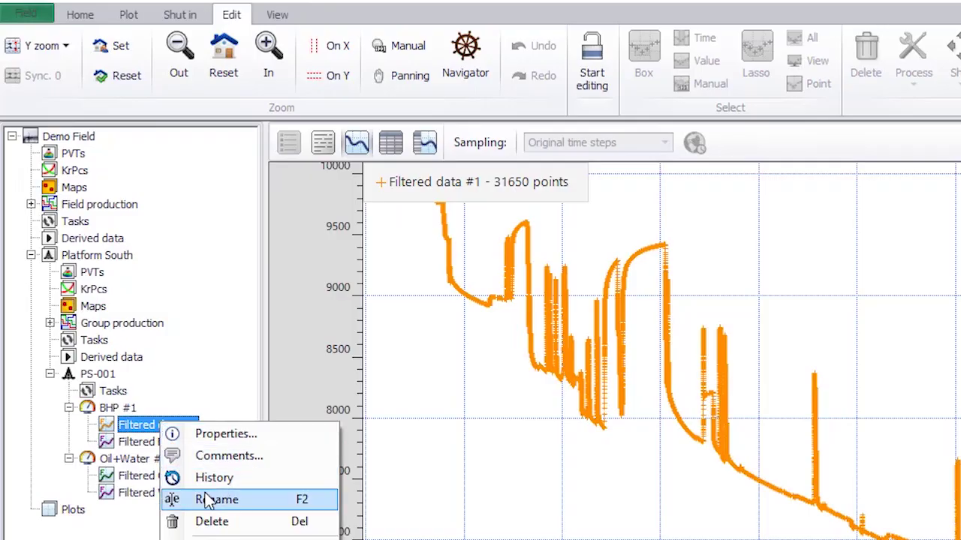
{"action": "left_click", "coordinate": [180, 500]}
{"action": "left_click_drag", "start_coordinate": [158, 425], "coordinate": [196, 425]}
{"action": "key", "text": "BackSpace"}
{"action": "type", "text": "BHP"}
{"action": "key", "text": "Return"}
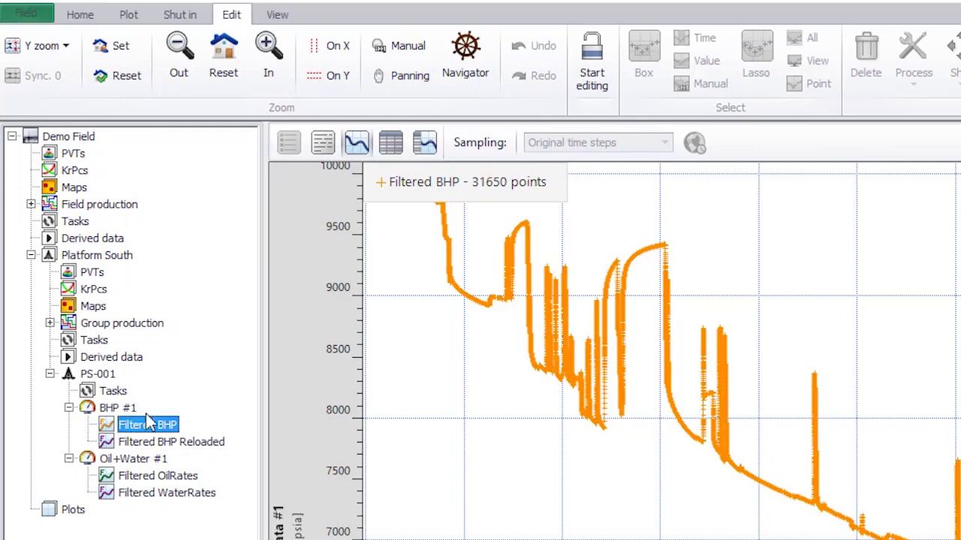
{"action": "left_click", "coordinate": [181, 15]}
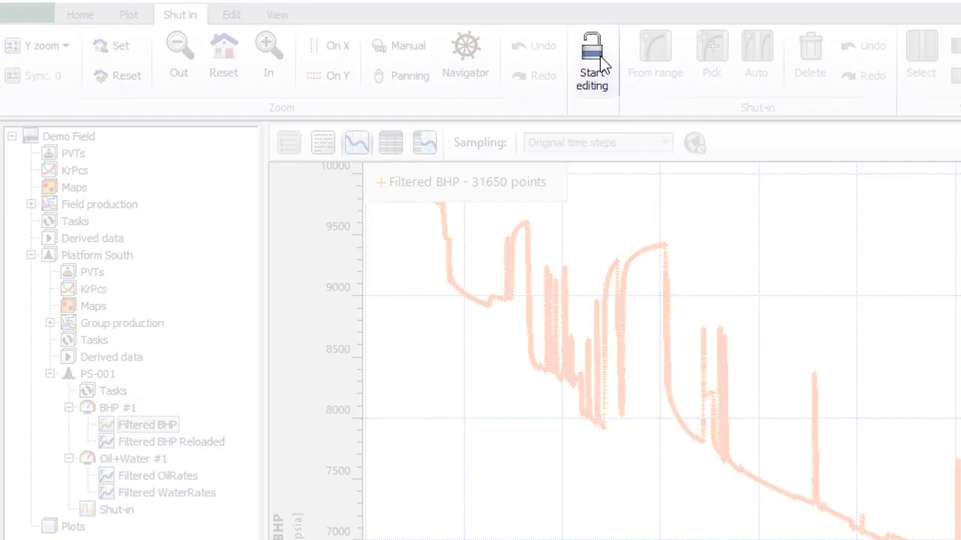
Mark the November 2001 build-up on Filtered BHP as a shut-in range
{"action": "left_click", "coordinate": [601, 66]}
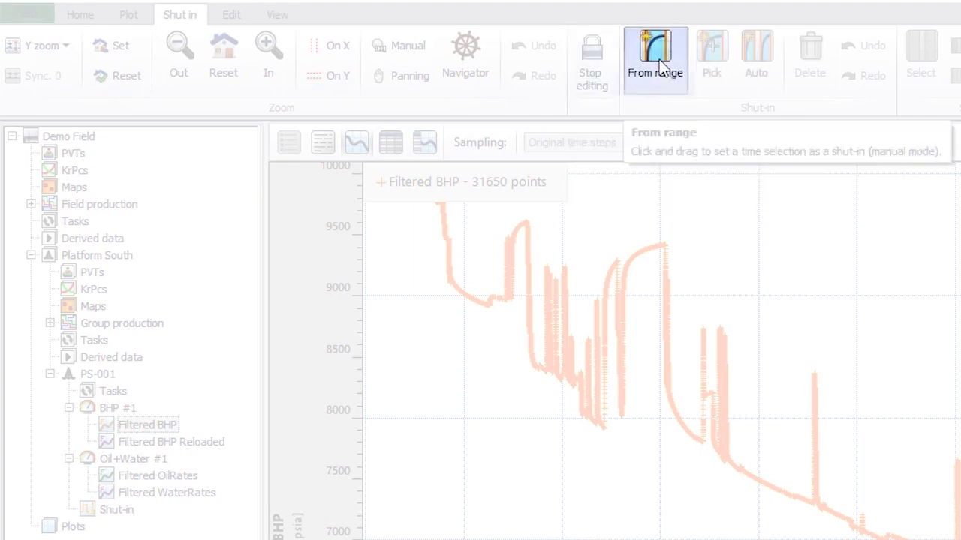
{"action": "left_click", "coordinate": [663, 69]}
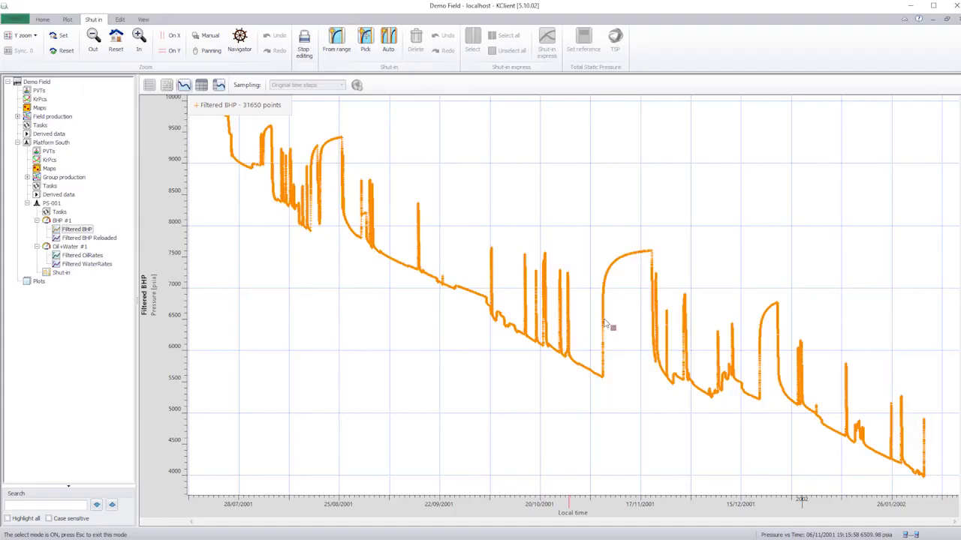
{"action": "left_click_drag", "start_coordinate": [604, 325], "coordinate": [652, 324]}
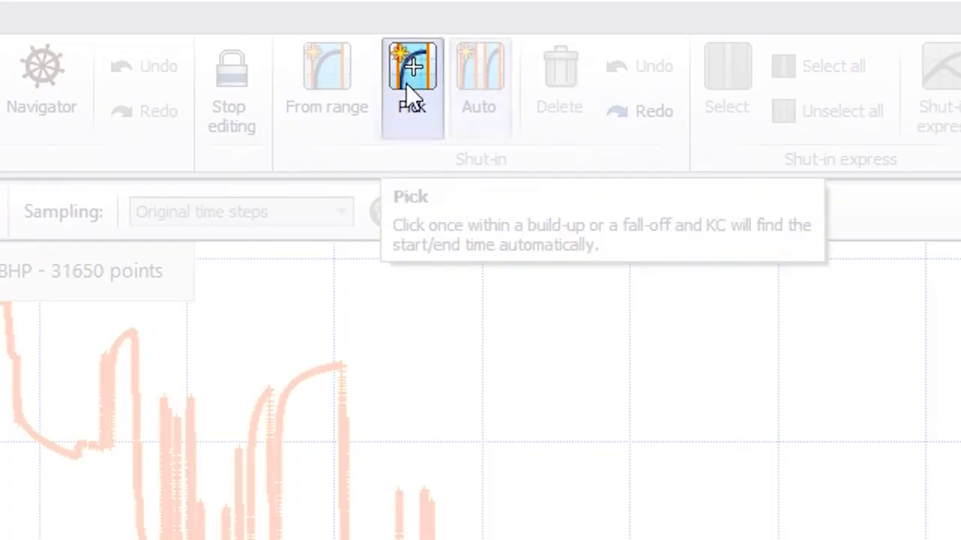
{"action": "left_click", "coordinate": [366, 43]}
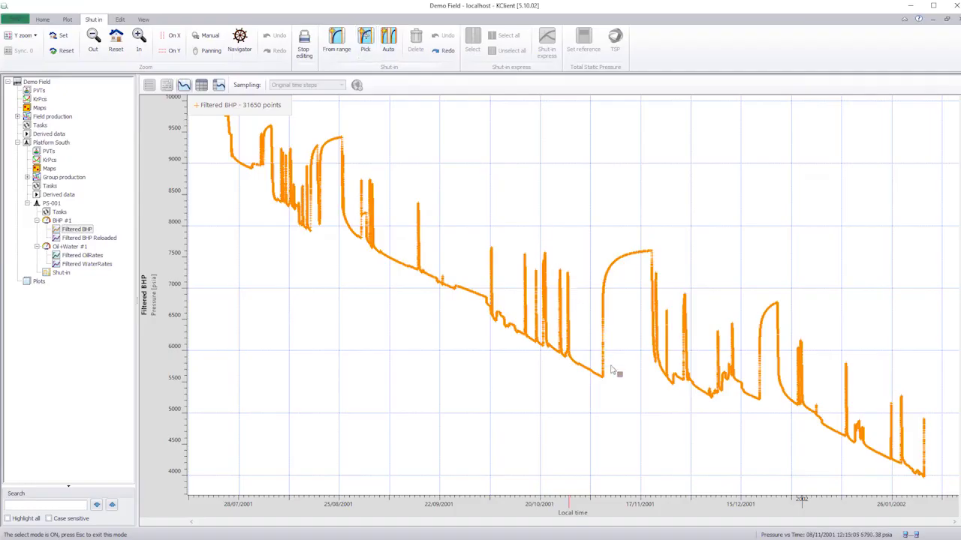
{"action": "left_click", "coordinate": [609, 378]}
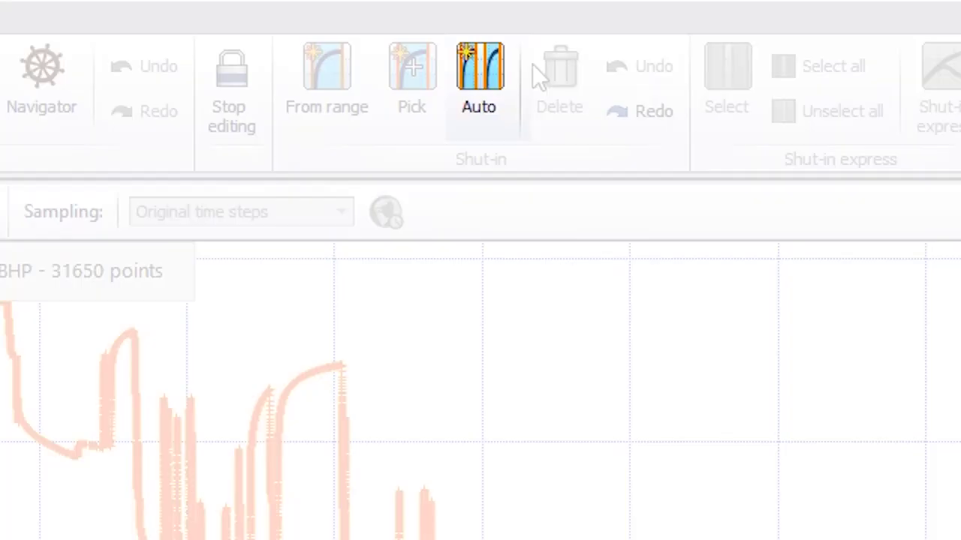
Auto-detect build-up shut-ins with 24 hr minimum duration and 100 psi change, then save
{"action": "left_click", "coordinate": [385, 40]}
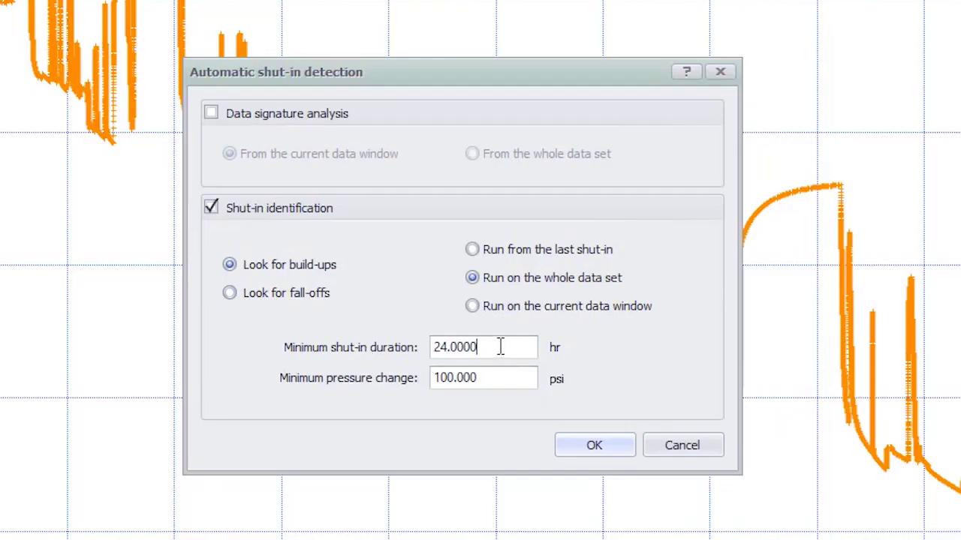
{"action": "left_click_drag", "start_coordinate": [485, 347], "coordinate": [408, 348]}
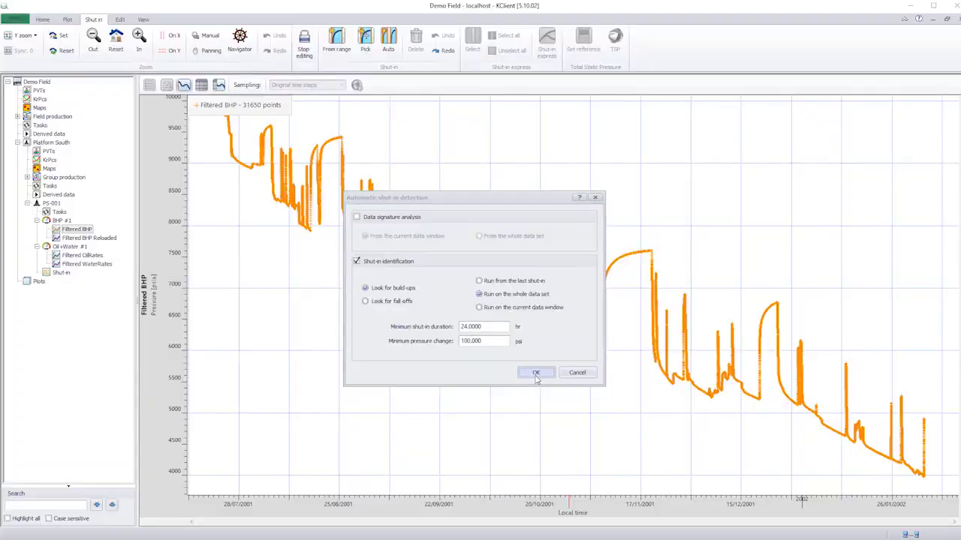
{"action": "left_click", "coordinate": [592, 456]}
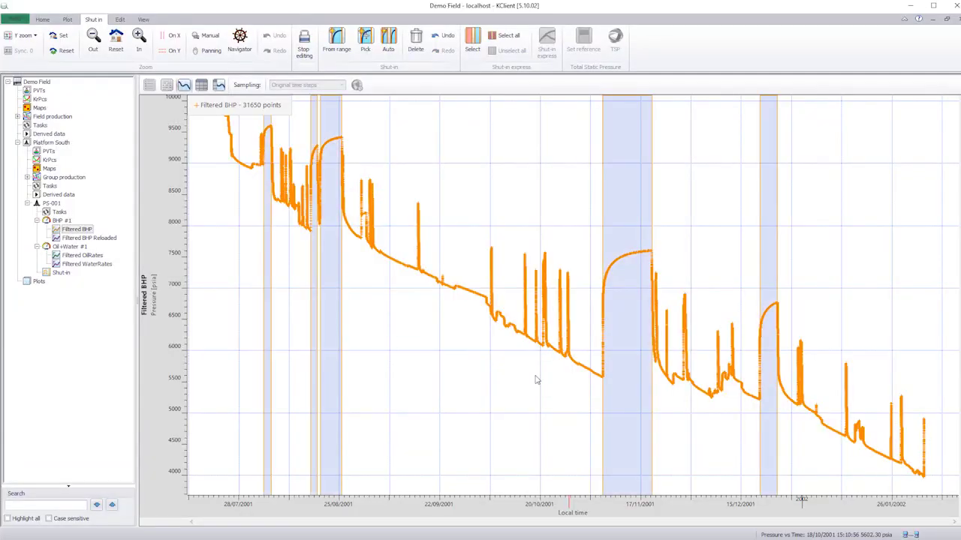
{"action": "left_click", "coordinate": [304, 47]}
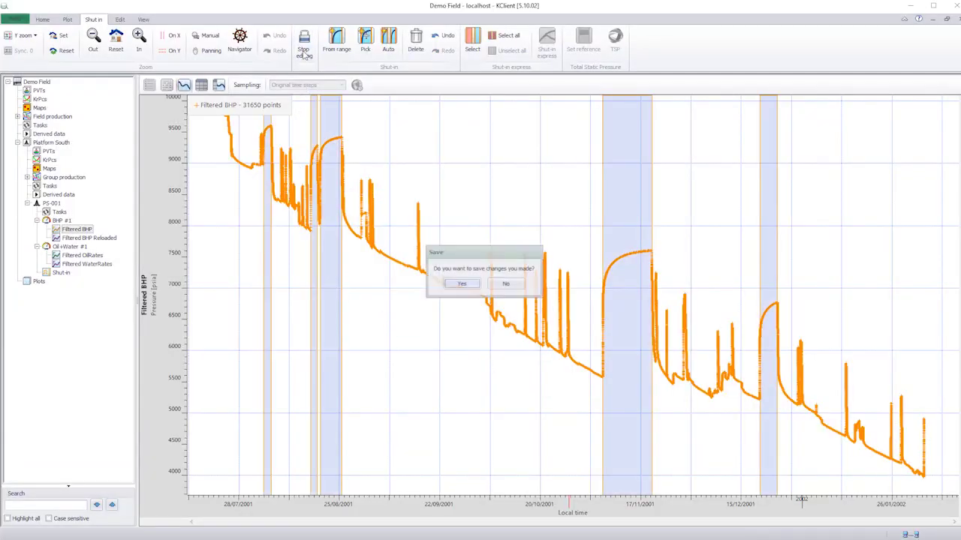
{"action": "left_click", "coordinate": [462, 285]}
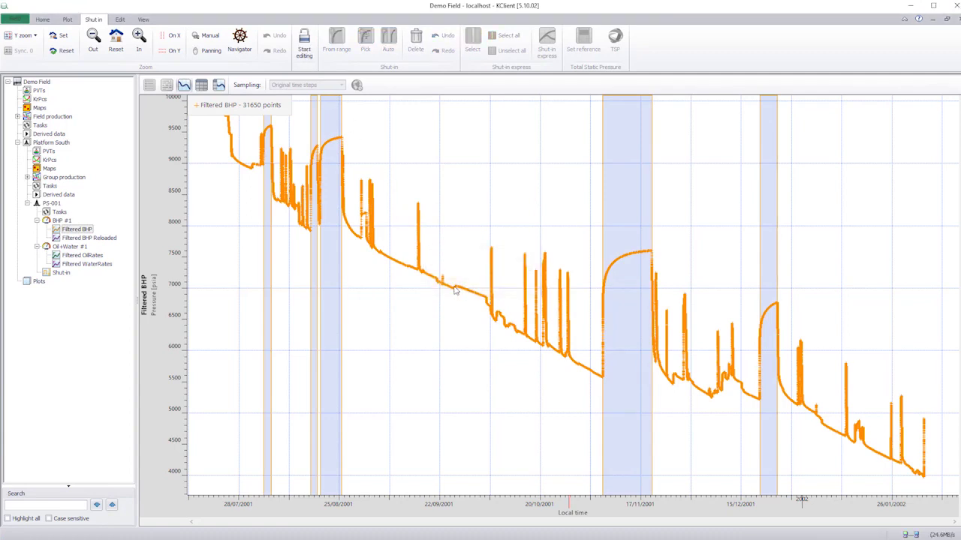
Add a production named 'Metered Production' under well PS-001
{"action": "left_click", "coordinate": [60, 274]}
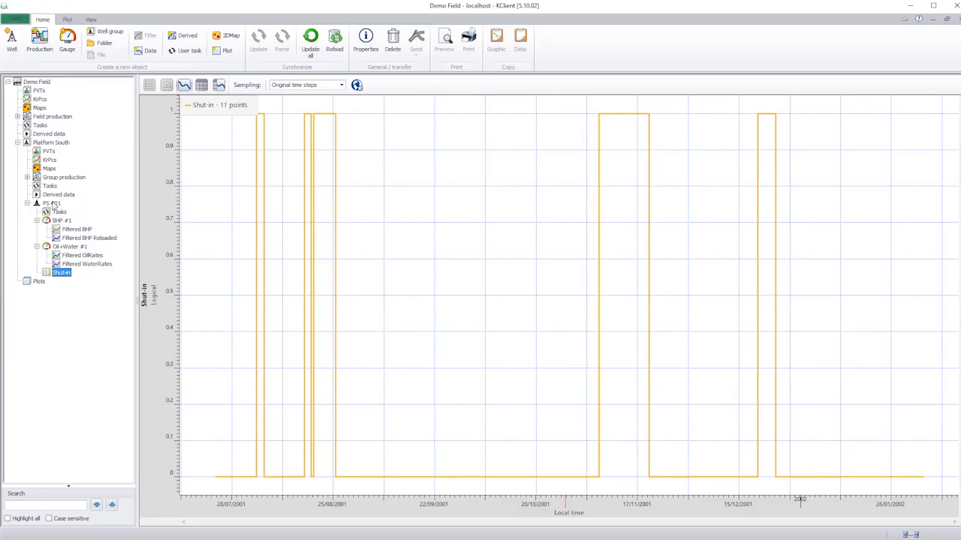
{"action": "left_click", "coordinate": [52, 204]}
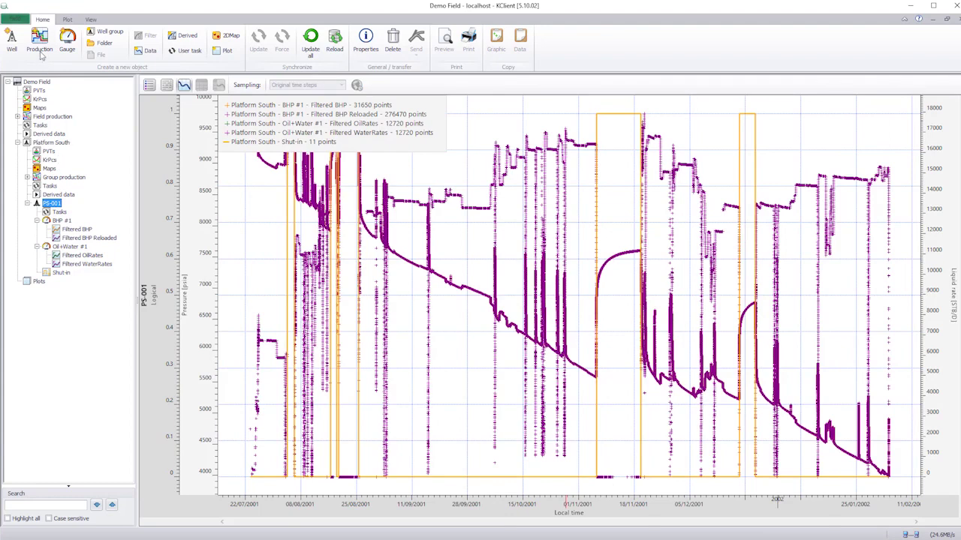
{"action": "left_click", "coordinate": [39, 42]}
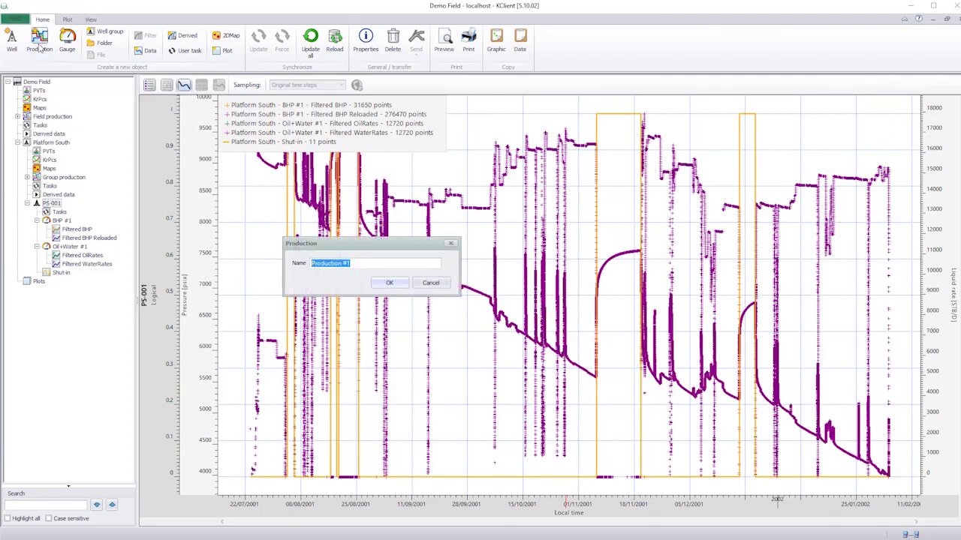
{"action": "type", "text": "Metered Production"}
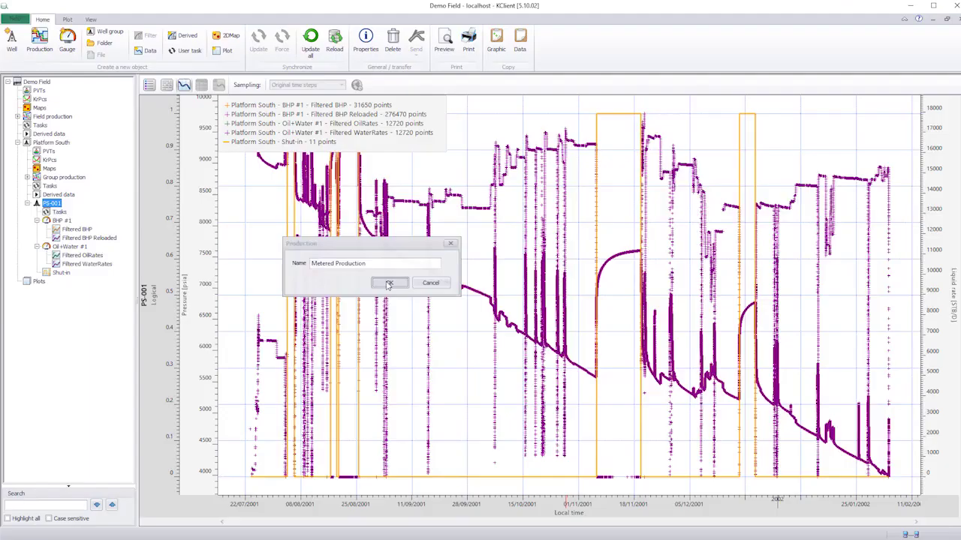
{"action": "left_click", "coordinate": [390, 282]}
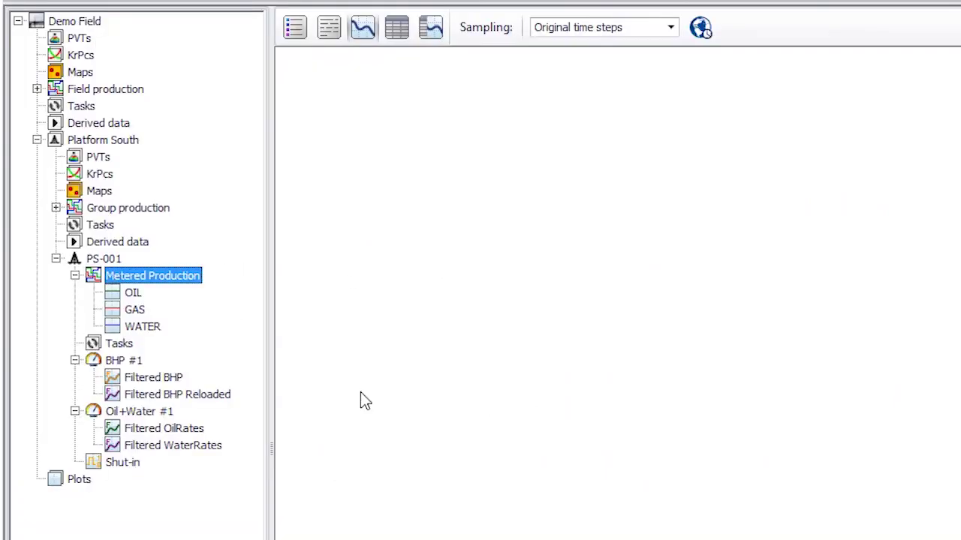
Link Filtered WaterRates to the WATER phase and Filtered OilRates to the OIL phase
{"action": "left_click", "coordinate": [59, 300]}
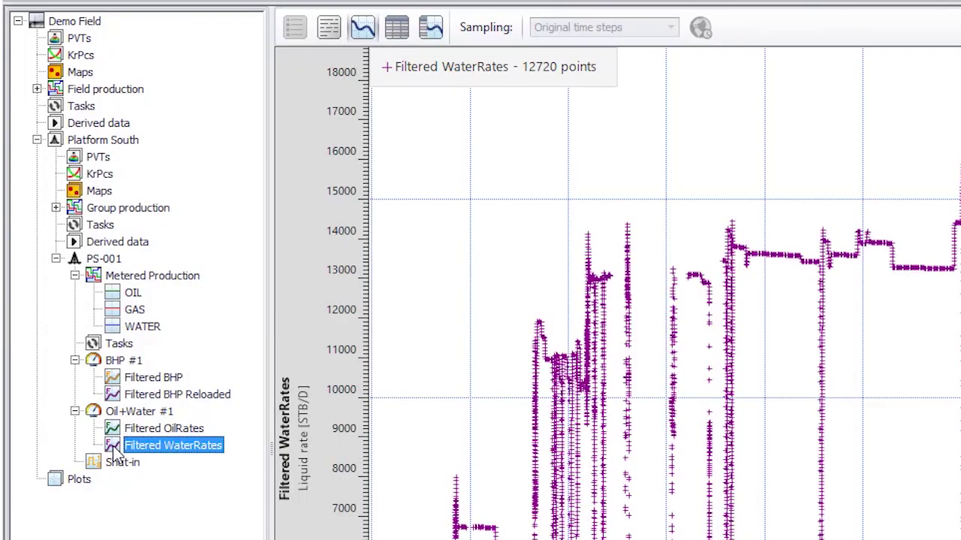
{"action": "left_click_drag", "start_coordinate": [120, 455], "coordinate": [139, 330]}
{"action": "left_click", "coordinate": [120, 429]}
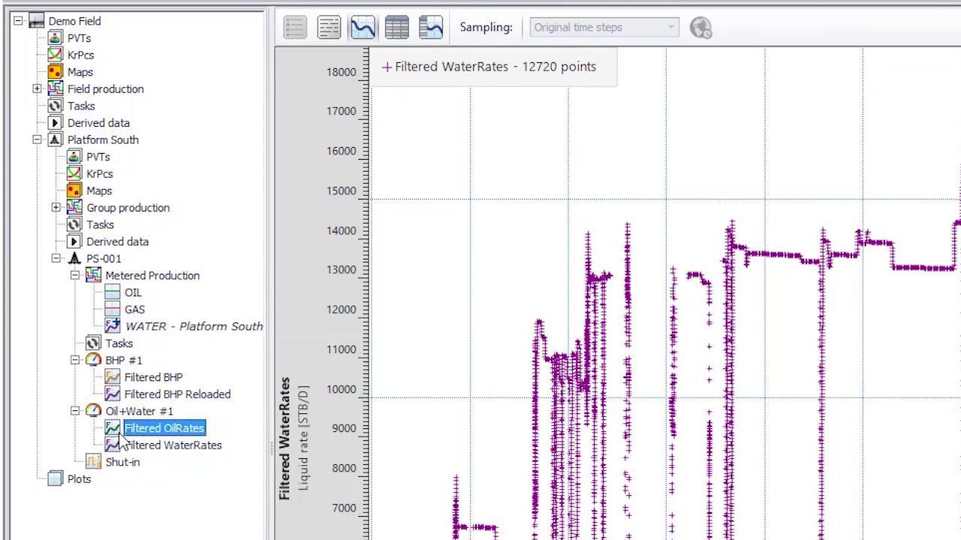
{"action": "left_click_drag", "start_coordinate": [120, 429], "coordinate": [146, 292]}
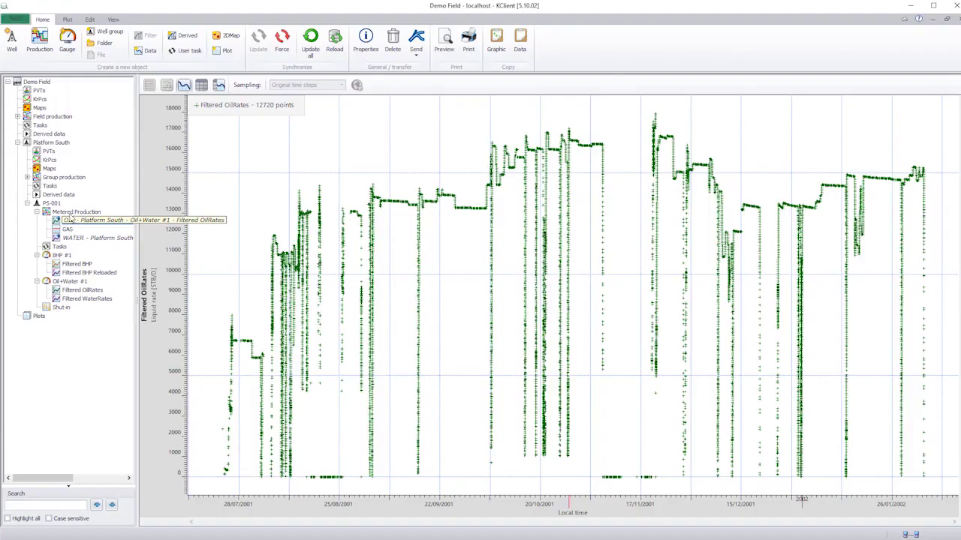
{"action": "left_click", "coordinate": [52, 205]}
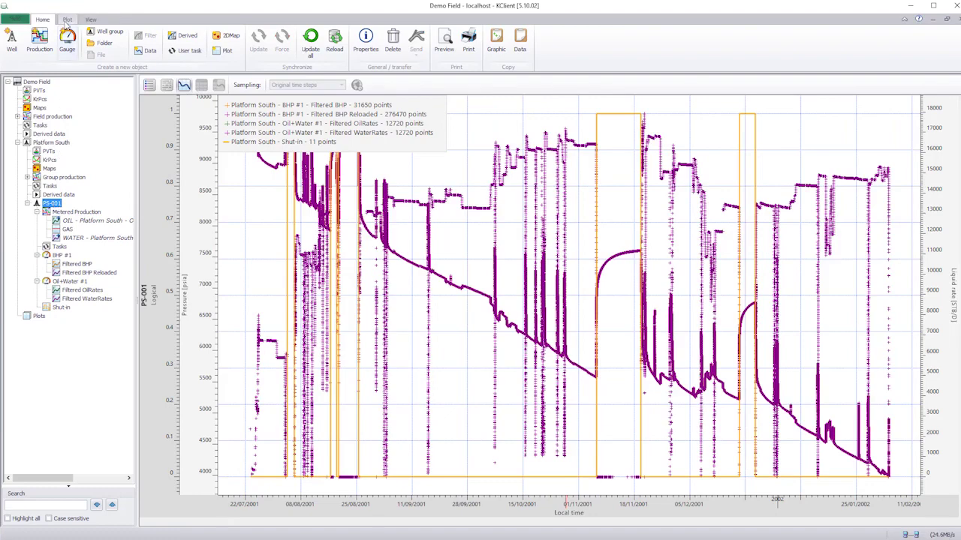
Choose which data set curves are visible in the plot display options
{"action": "left_click", "coordinate": [67, 19]}
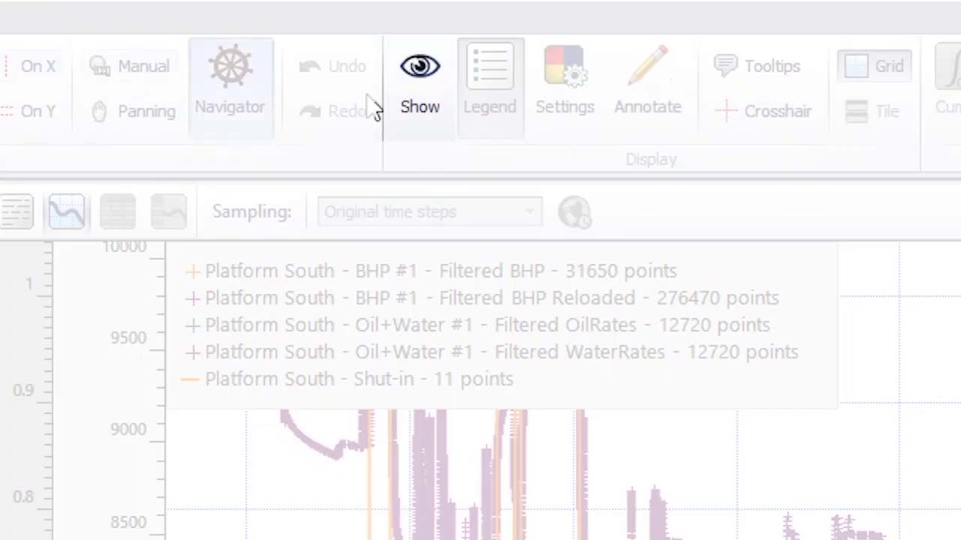
{"action": "left_click", "coordinate": [413, 97]}
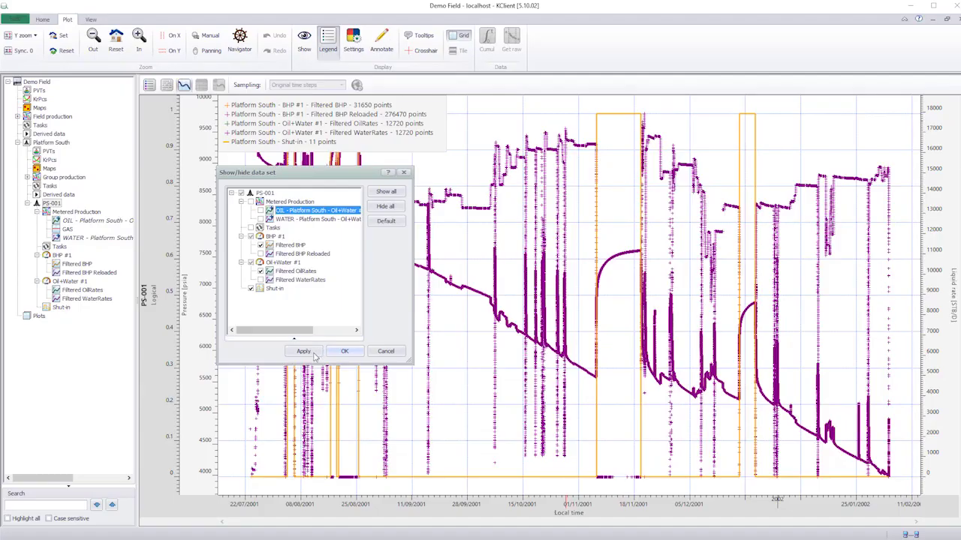
{"action": "left_click", "coordinate": [427, 437]}
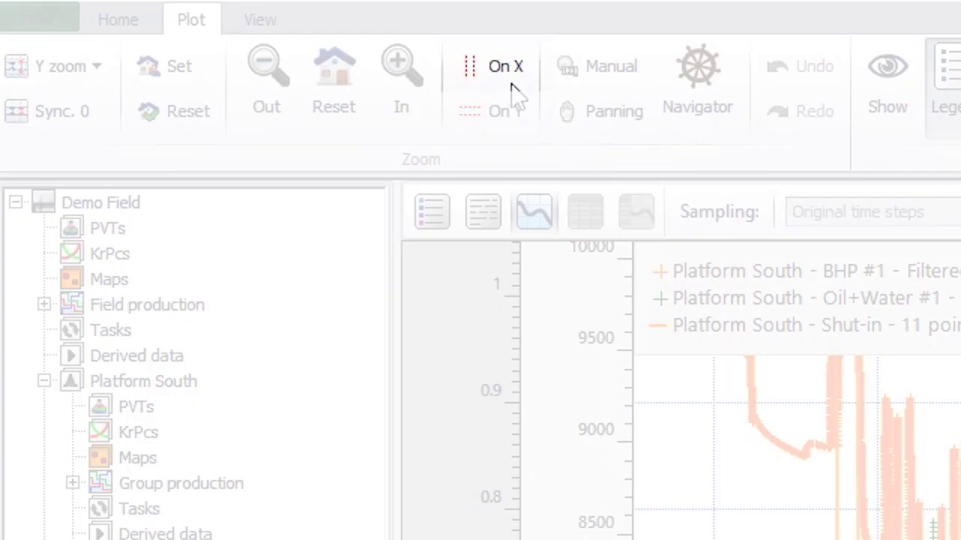
Plot Metered Production, overlaying Filtered OilRates and Filtered WaterRates at 12720 points each
{"action": "left_click", "coordinate": [173, 36]}
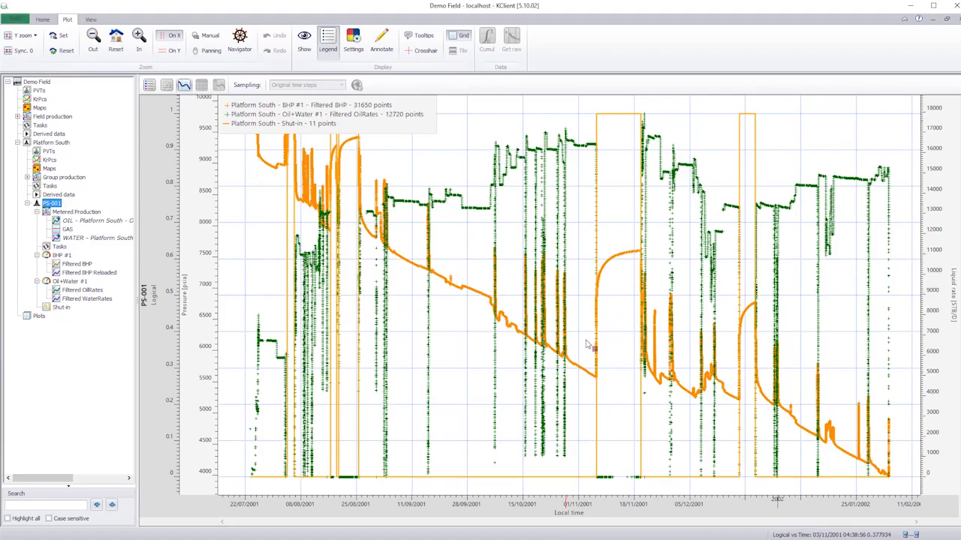
{"action": "left_click_drag", "start_coordinate": [590, 343], "coordinate": [613, 348]}
{"action": "left_click", "coordinate": [173, 36]}
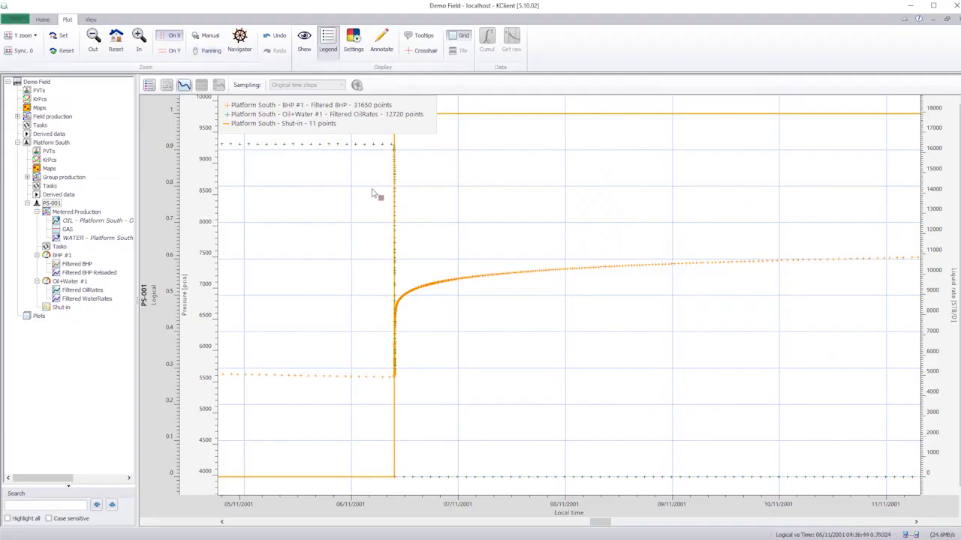
{"action": "left_click_drag", "start_coordinate": [372, 194], "coordinate": [415, 201]}
{"action": "left_click", "coordinate": [116, 42]}
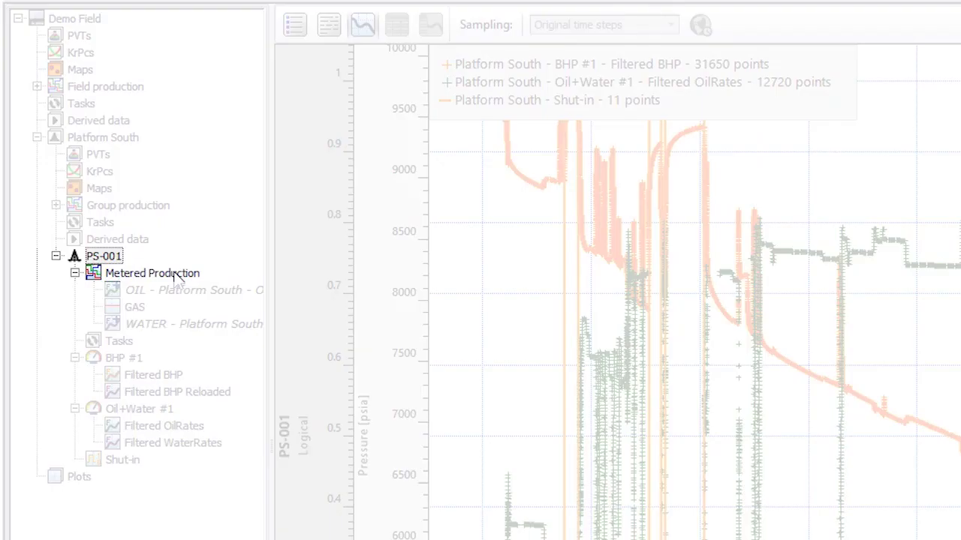
{"action": "left_click", "coordinate": [88, 213]}
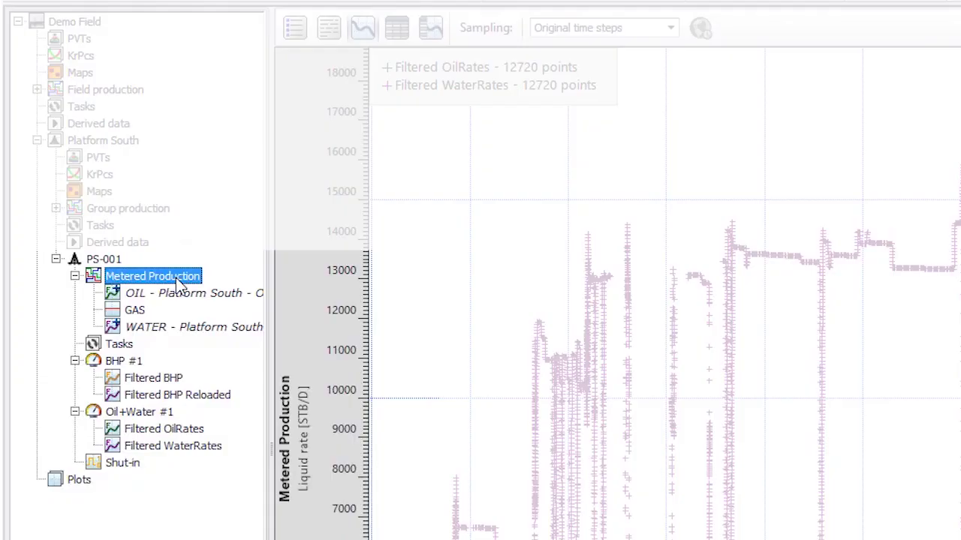
Create PS-001's corrected metered production with shut-in rates set to 0, then plot the well's data
{"action": "right_click", "coordinate": [89, 215]}
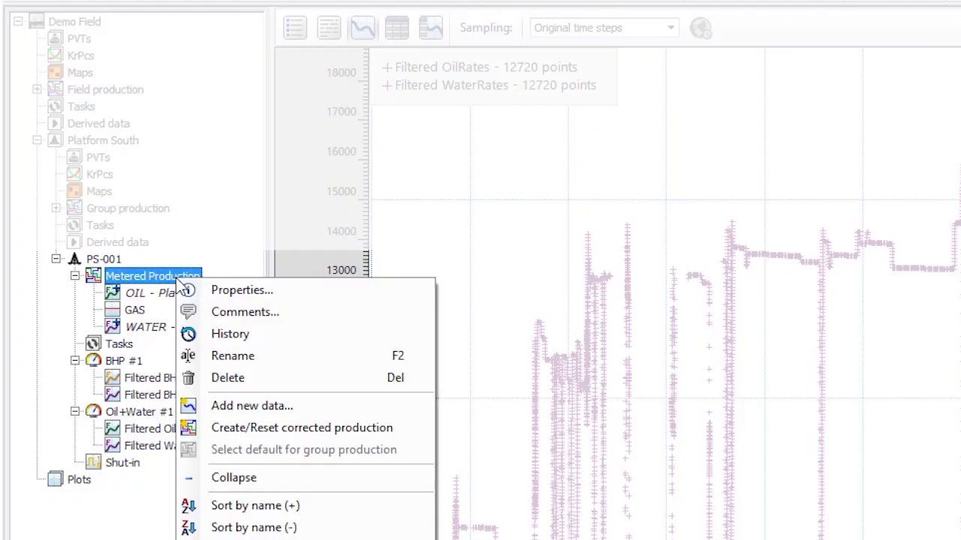
{"action": "left_click", "coordinate": [398, 429]}
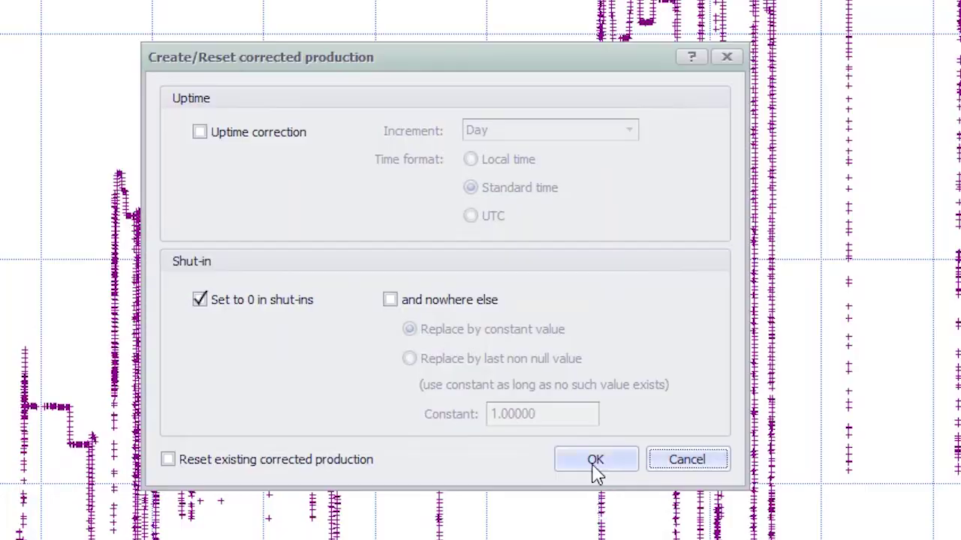
{"action": "left_click", "coordinate": [596, 460]}
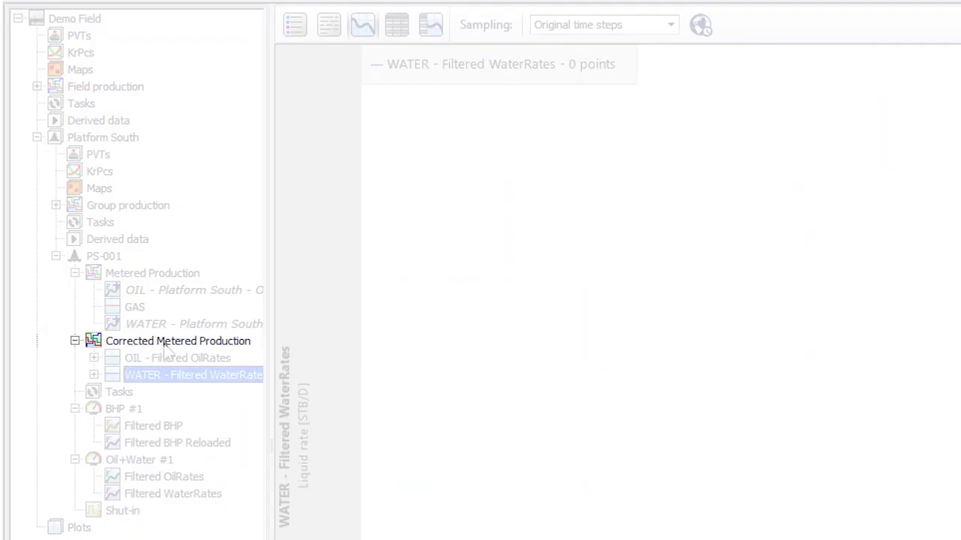
{"action": "left_click", "coordinate": [83, 247]}
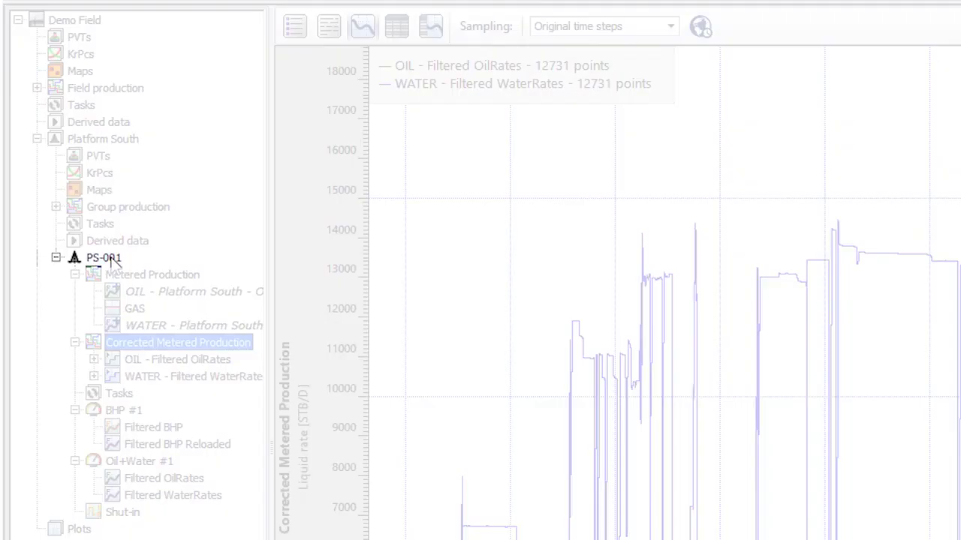
{"action": "left_click", "coordinate": [51, 203]}
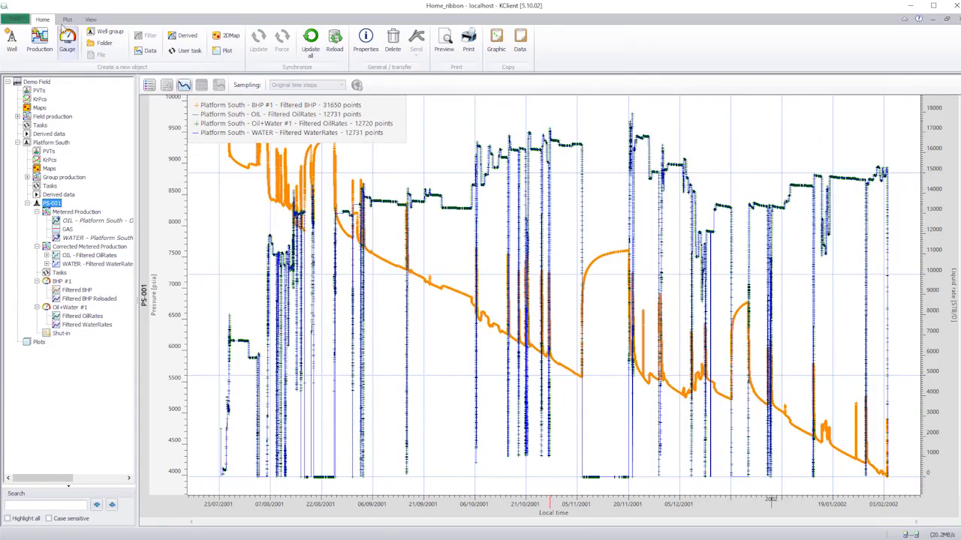
Hide the WATER rates so the PS-001 plot shows only BHP and oil rates
{"action": "left_click", "coordinate": [67, 20]}
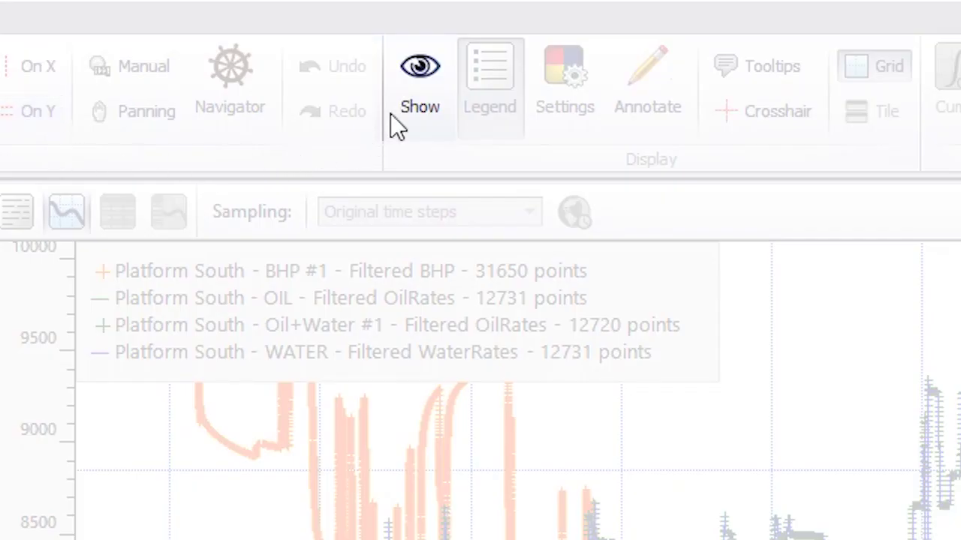
{"action": "left_click", "coordinate": [301, 48]}
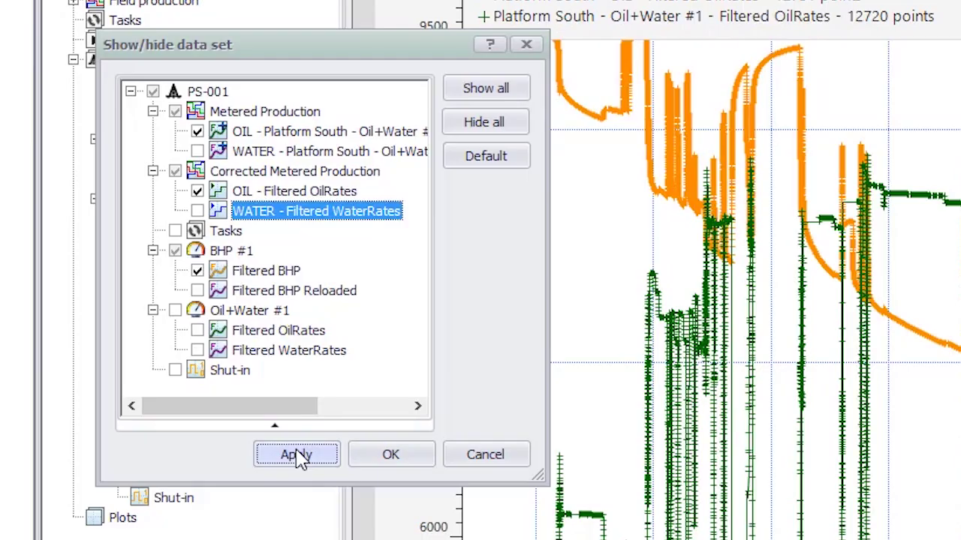
{"action": "left_click", "coordinate": [388, 456]}
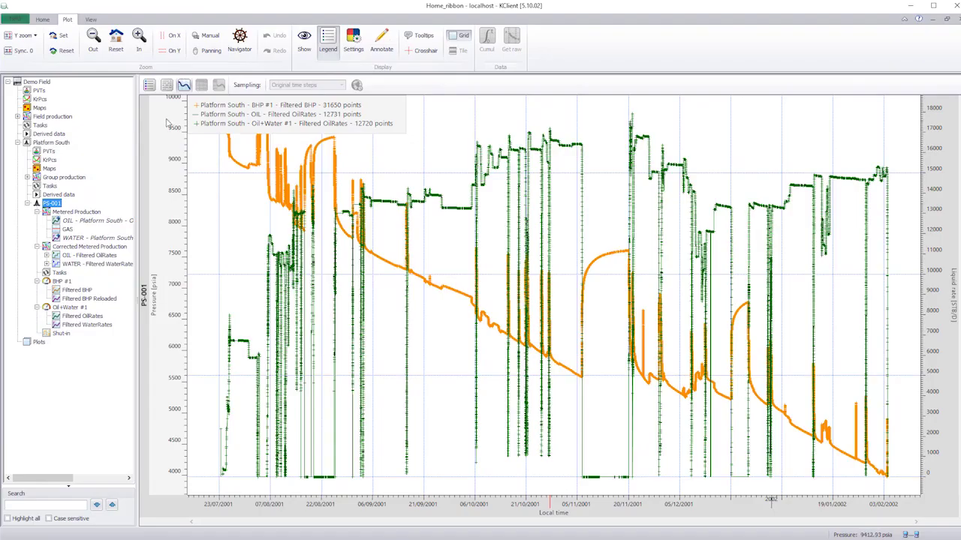
Zoom the time axis in on a single build-up
{"action": "left_click", "coordinate": [174, 36]}
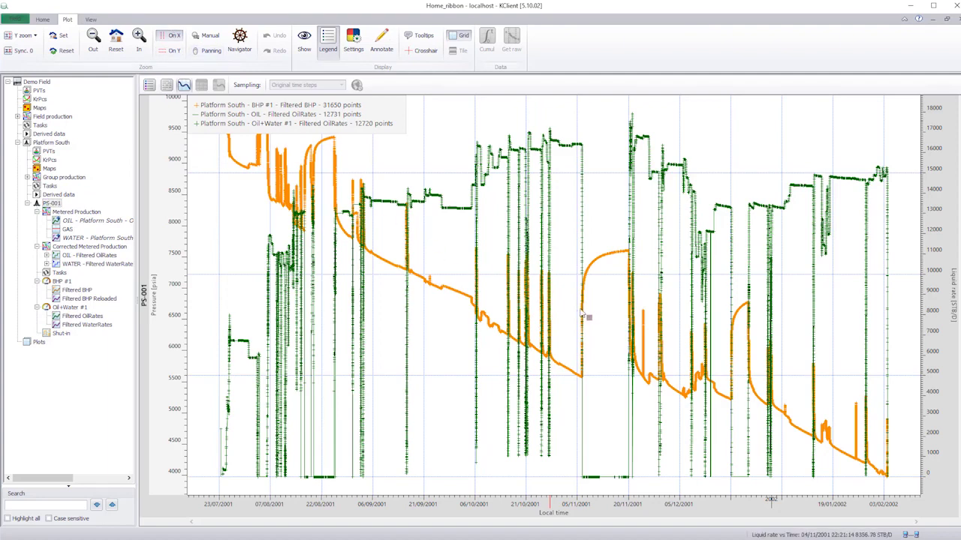
{"action": "left_click_drag", "start_coordinate": [576, 314], "coordinate": [603, 316]}
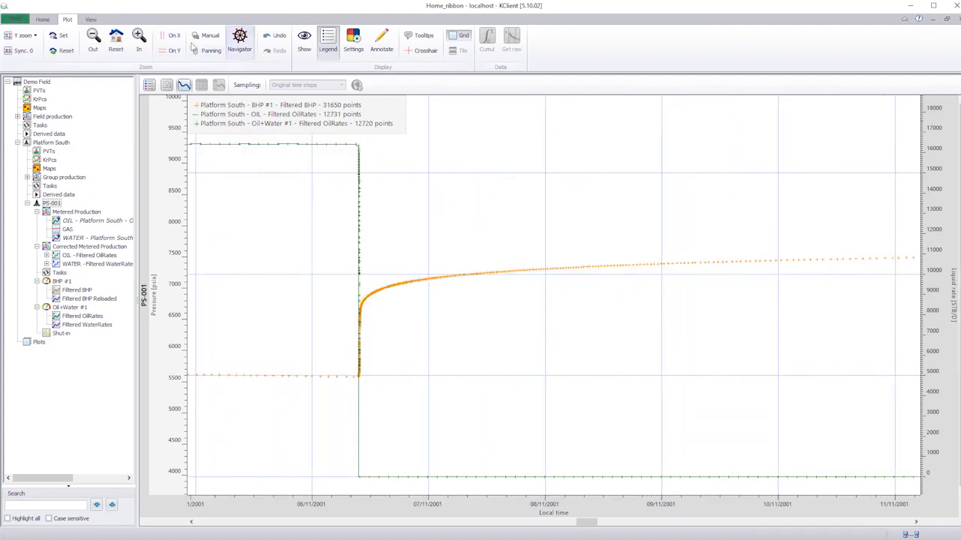
{"action": "left_click", "coordinate": [174, 38]}
{"action": "left_click_drag", "start_coordinate": [339, 189], "coordinate": [390, 207]}
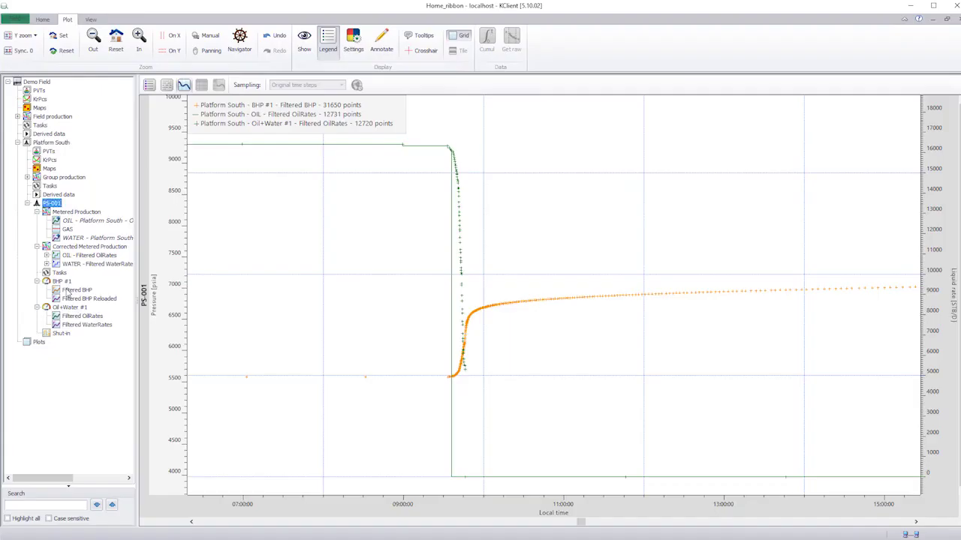
Plot Filtered BHP alone with its shut-in periods shown, and start selecting shut-ins for editing
{"action": "left_click", "coordinate": [139, 424]}
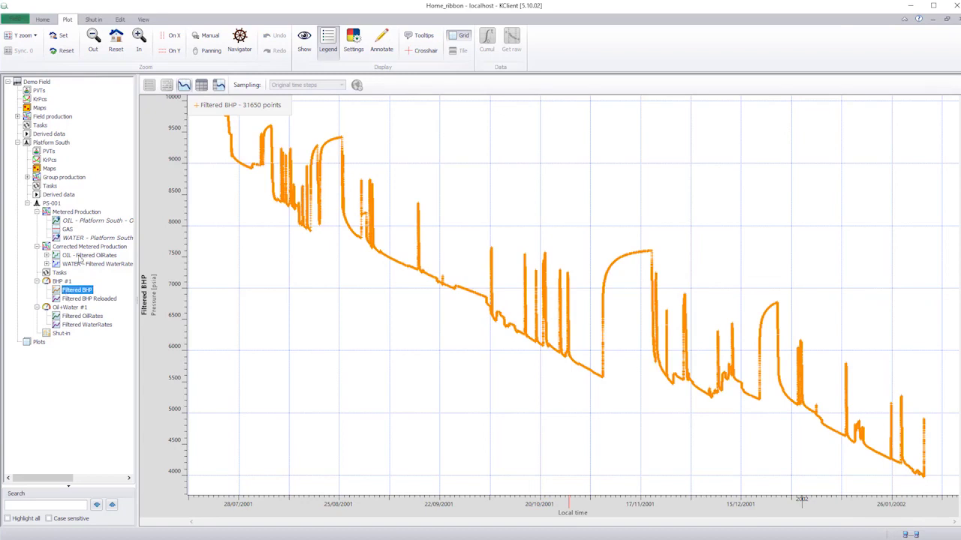
{"action": "left_click", "coordinate": [93, 19]}
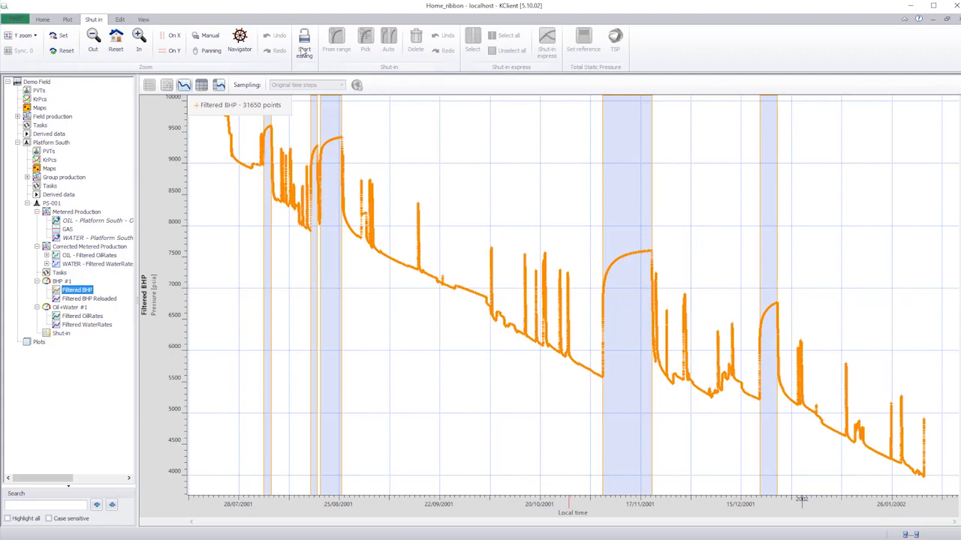
{"action": "left_click", "coordinate": [304, 49]}
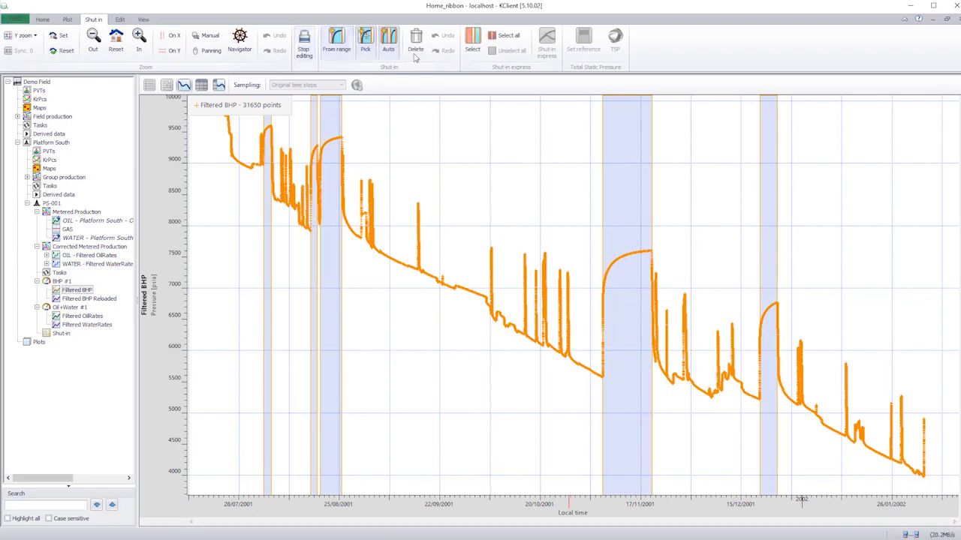
{"action": "left_click", "coordinate": [472, 41]}
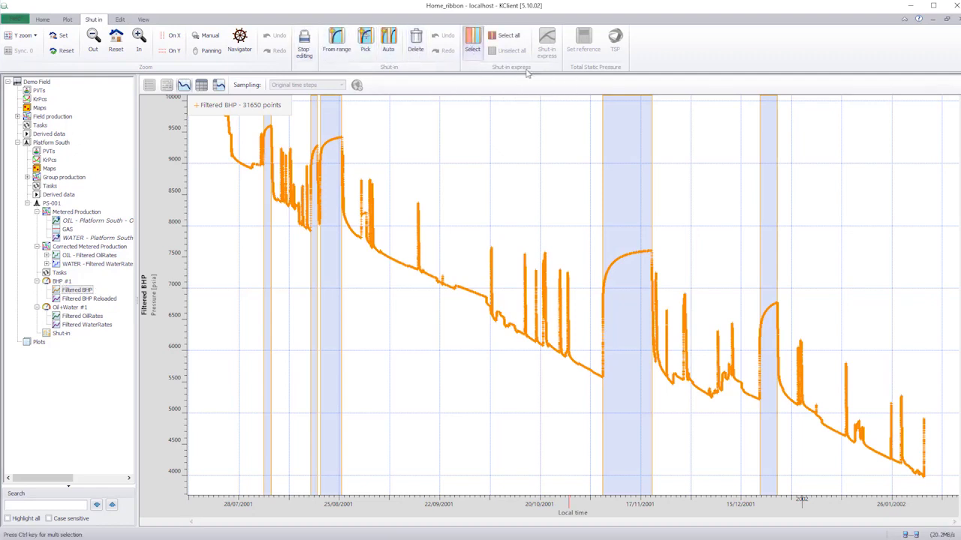
Send the late-December, November and late-August shut-ins with corrected oil rates to a new Saphir PTA document
{"action": "left_click", "coordinate": [767, 165]}
{"action": "left_click", "coordinate": [635, 179], "text": "ctrl"}
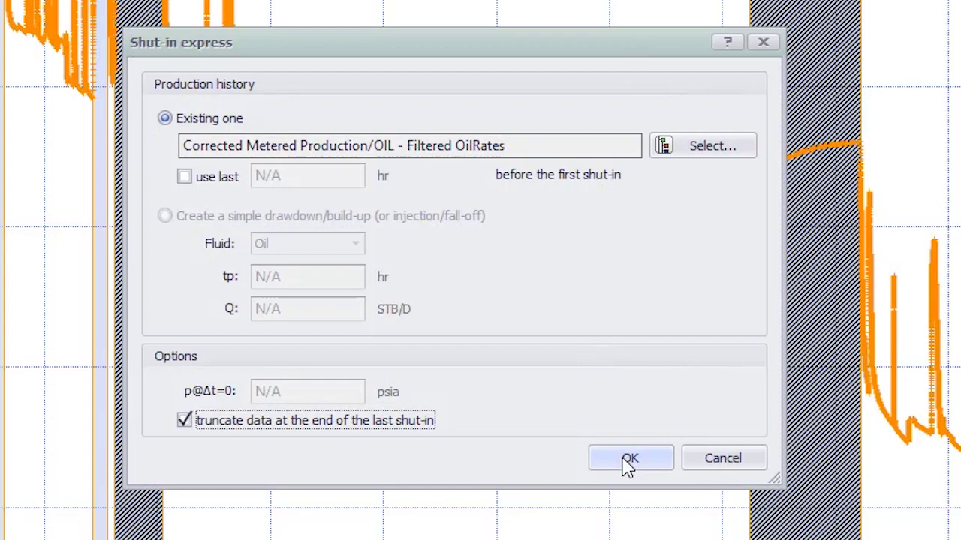
{"action": "left_click", "coordinate": [629, 460]}
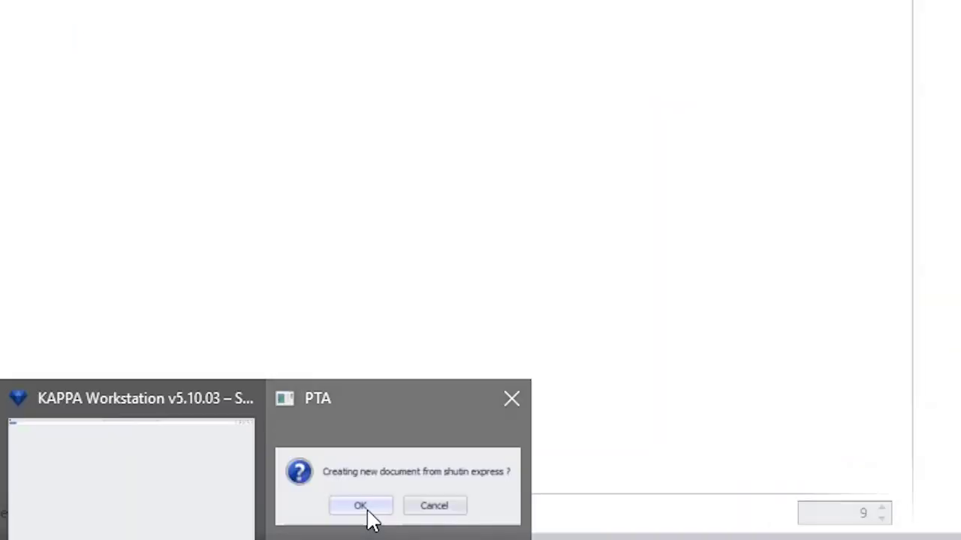
{"action": "left_click", "coordinate": [368, 518]}
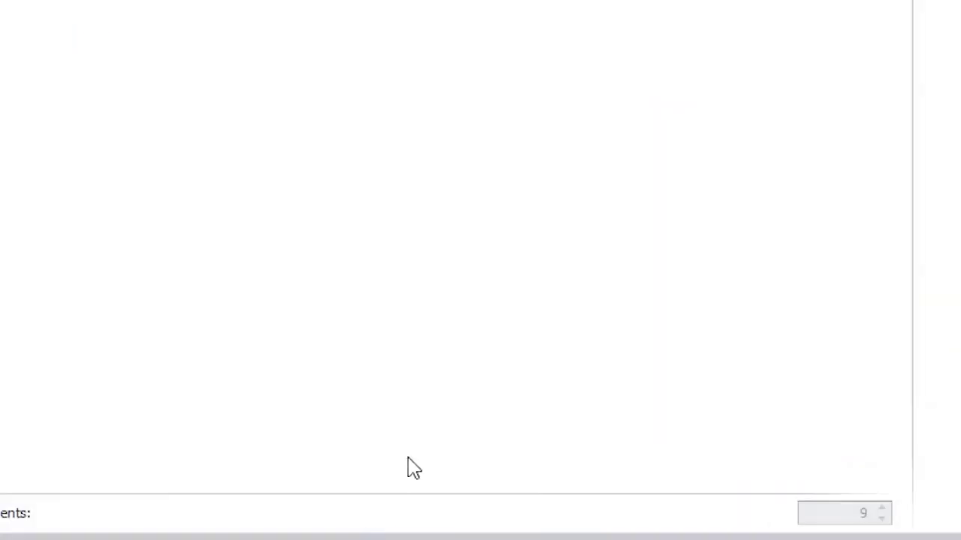
{"action": "left_click", "coordinate": [461, 273]}
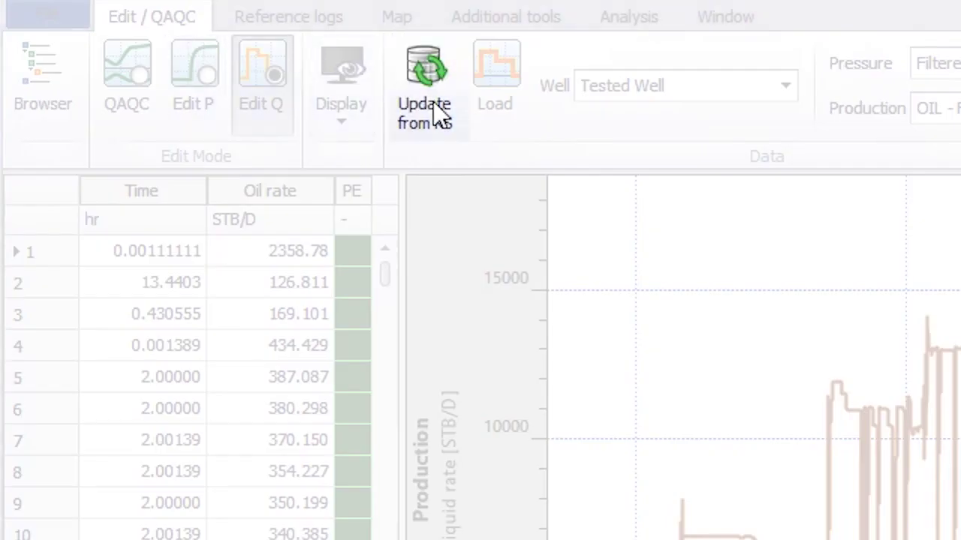
Update Filtered BHP (+5973 points) and oil rates (+2108 points) from KS, then reset the plot zoom
{"action": "left_click", "coordinate": [424, 87]}
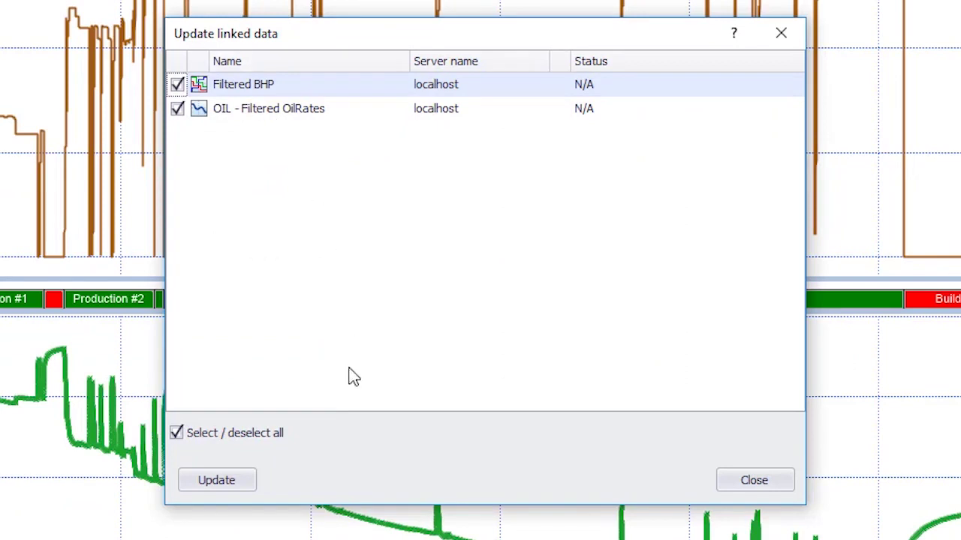
{"action": "left_click", "coordinate": [239, 479]}
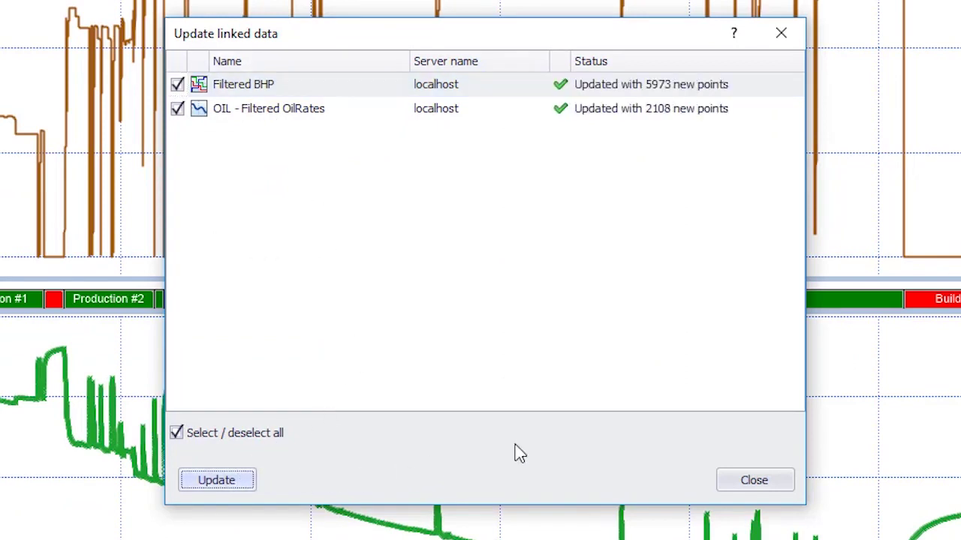
{"action": "left_click", "coordinate": [754, 481]}
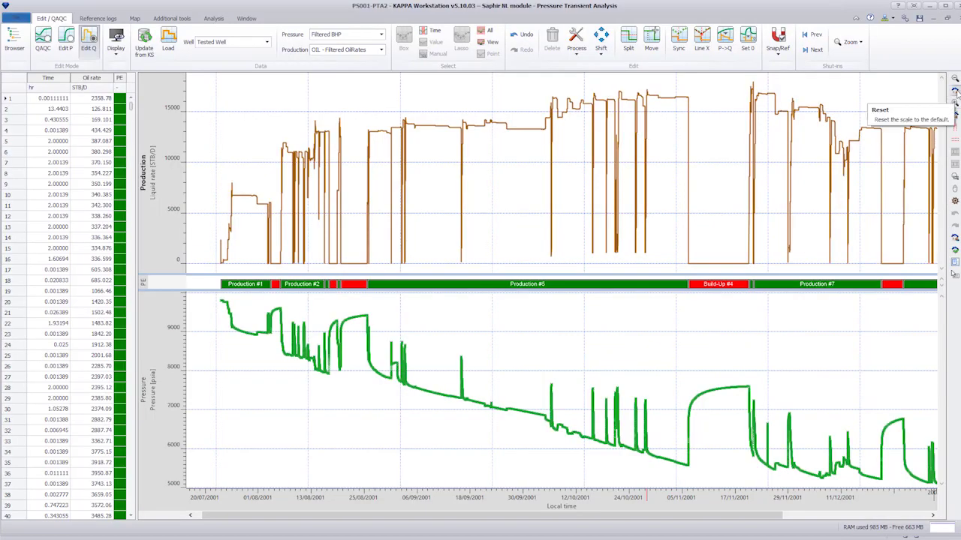
{"action": "left_click", "coordinate": [954, 90]}
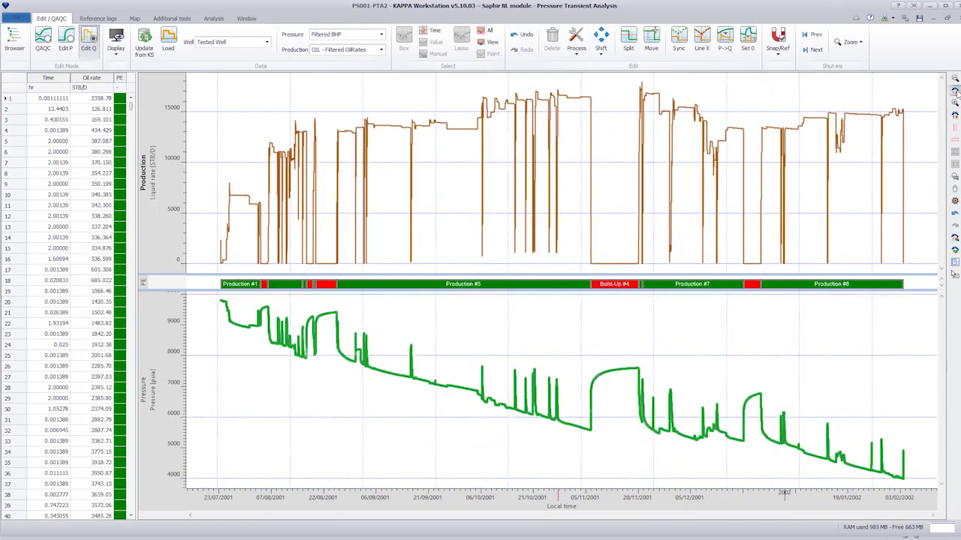
Back in KClient, list the Send destination modules and launch the KAPPA Workstation launcher
{"action": "left_click", "coordinate": [329, 528]}
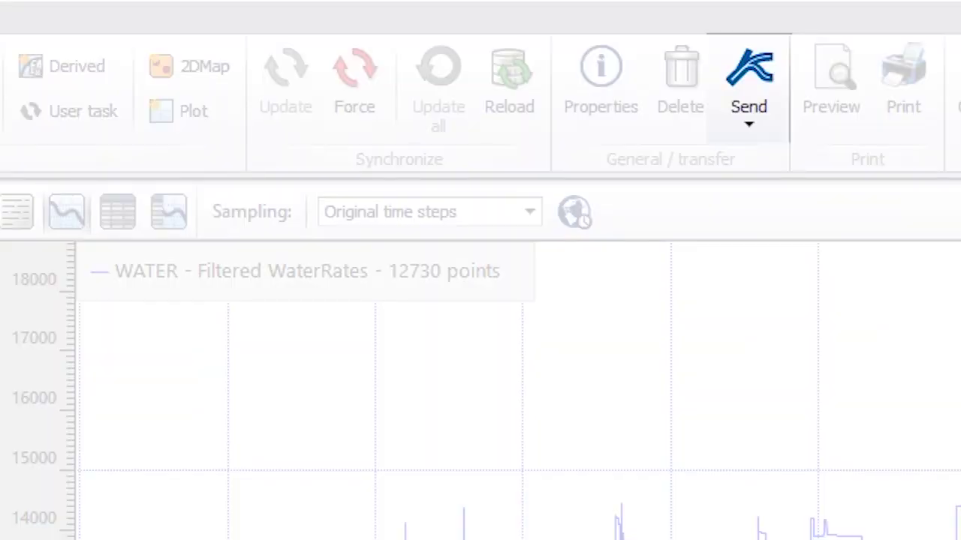
{"action": "left_click", "coordinate": [749, 127]}
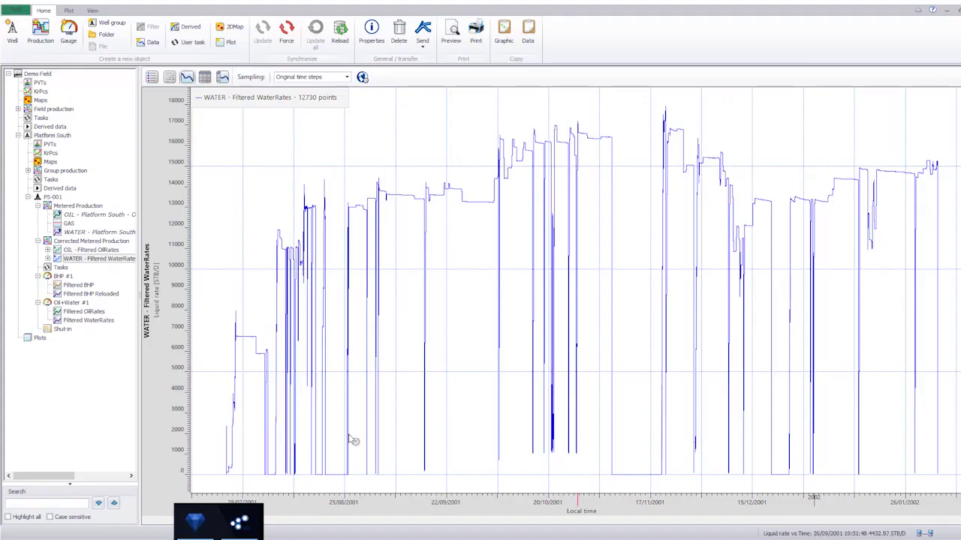
{"action": "left_click", "coordinate": [240, 526]}
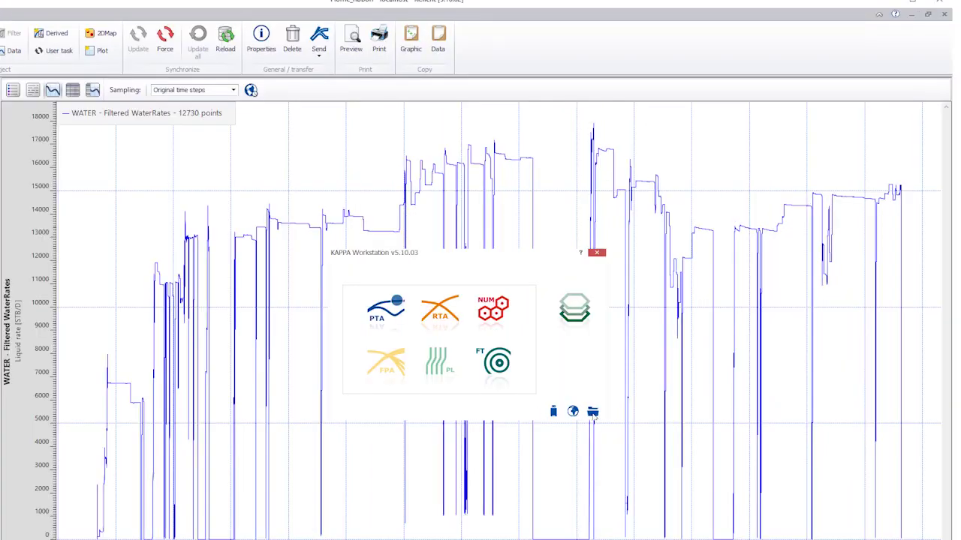
Expand PS001-PTA2's Tested Well versus-time data, drag in Filtered BHP Reloaded, then close the Browser
{"action": "left_click", "coordinate": [592, 412]}
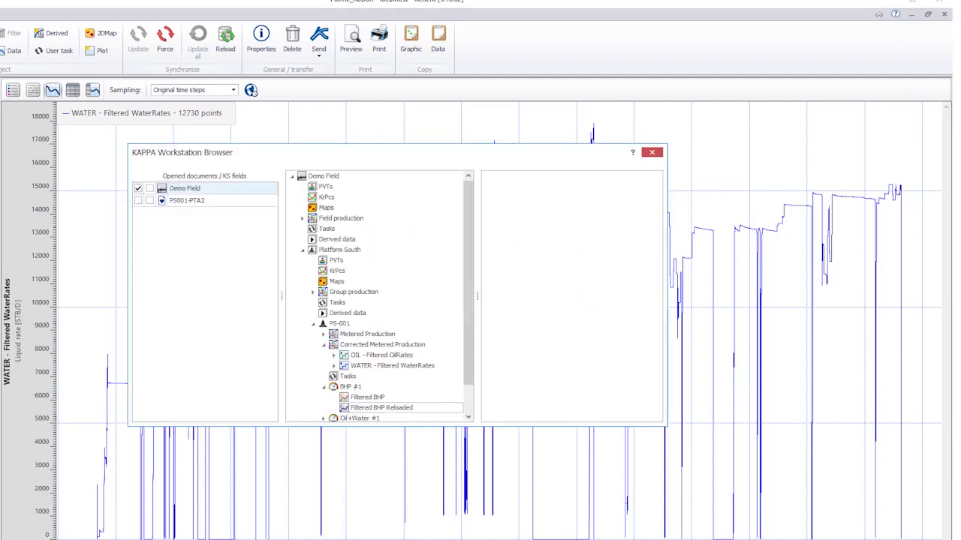
{"action": "left_click", "coordinate": [150, 201]}
{"action": "left_click", "coordinate": [489, 177]}
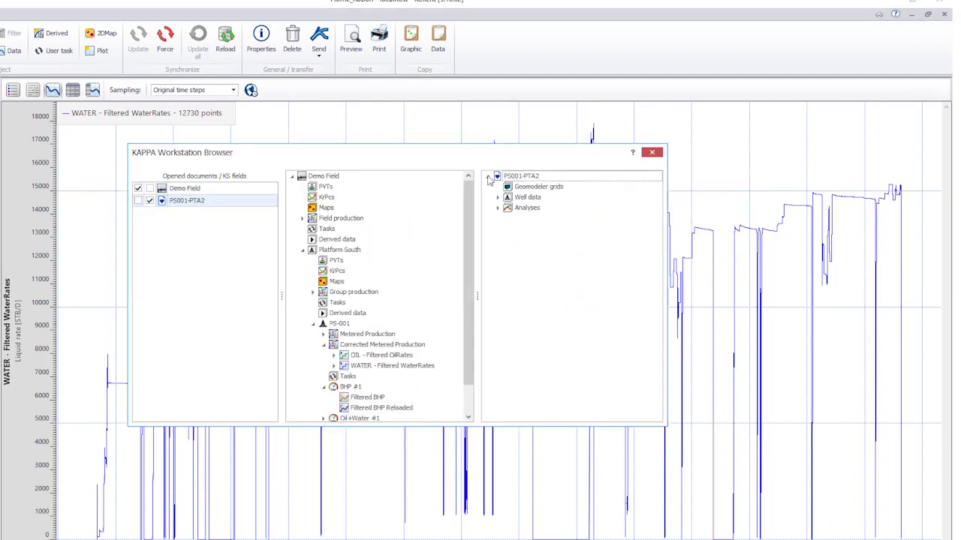
{"action": "left_click", "coordinate": [499, 197]}
{"action": "left_click", "coordinate": [508, 209]}
{"action": "left_click", "coordinate": [519, 229]}
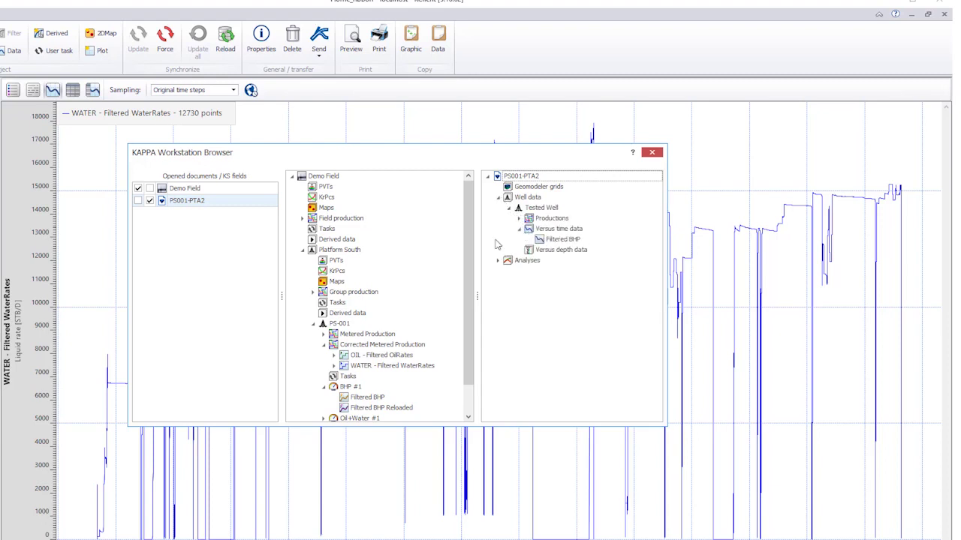
{"action": "left_click_drag", "start_coordinate": [359, 409], "coordinate": [556, 241]}
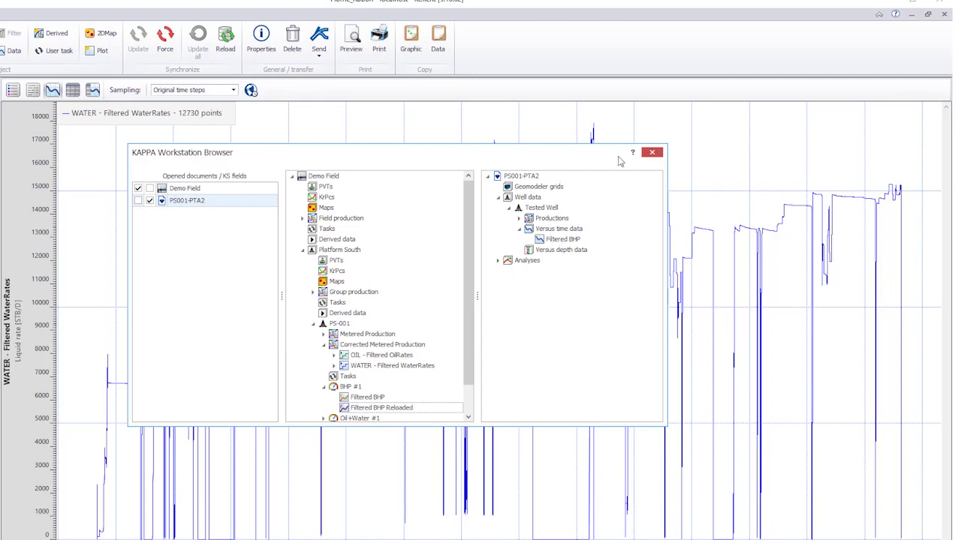
{"action": "left_click", "coordinate": [650, 153]}
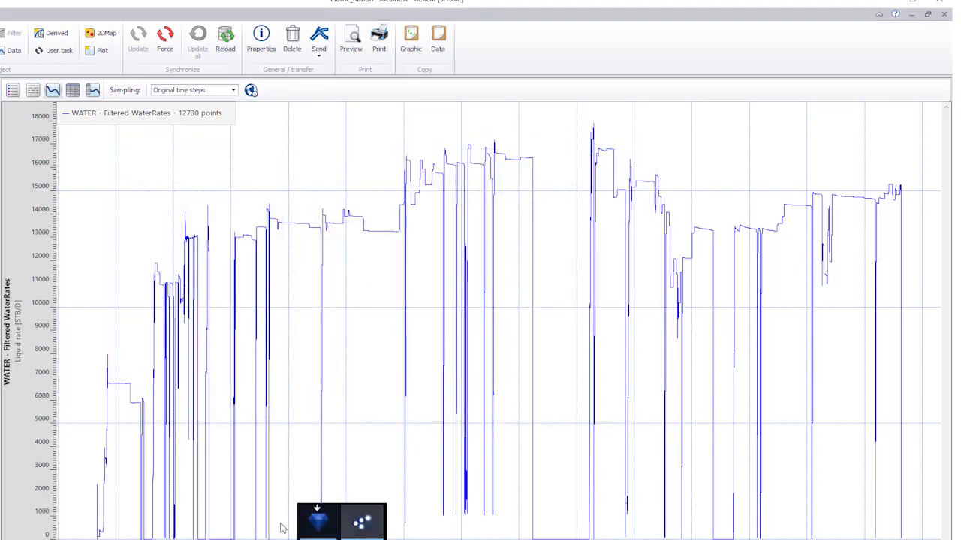
Simplify Filtered OilRates at 10% Δq, keeping an 'OIL - Filtered OilRates Backup' gauge
{"action": "left_click", "coordinate": [321, 525]}
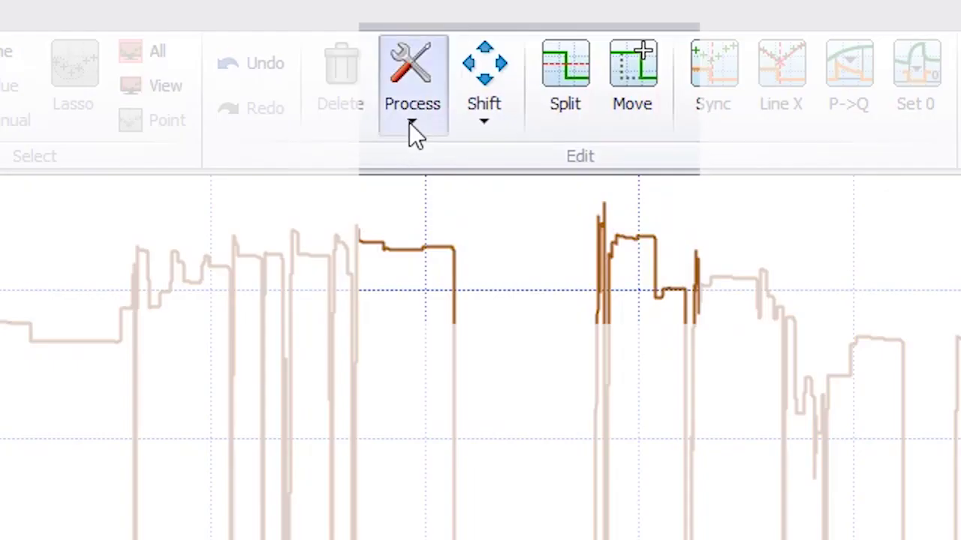
{"action": "left_click", "coordinate": [577, 56]}
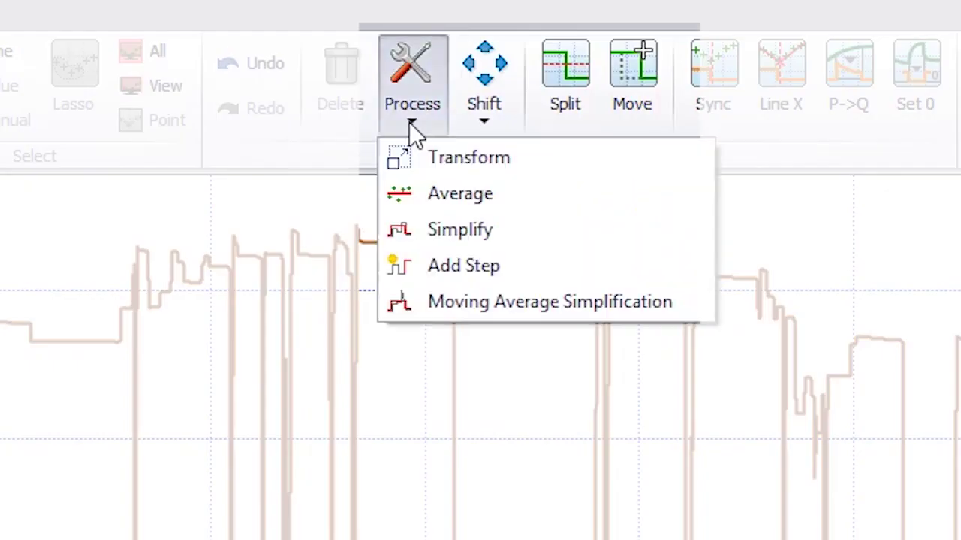
{"action": "left_click", "coordinate": [453, 229]}
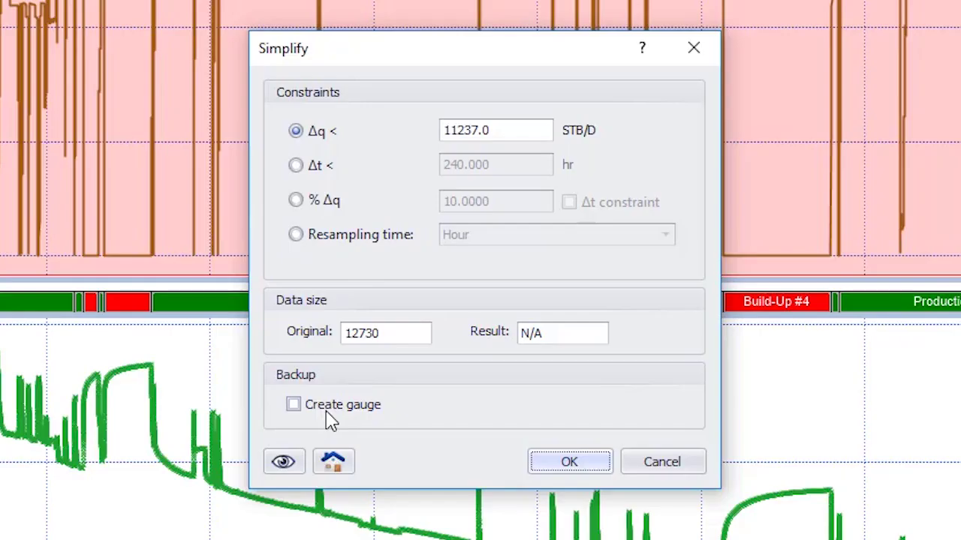
{"action": "left_click", "coordinate": [415, 331]}
{"action": "left_click", "coordinate": [414, 240]}
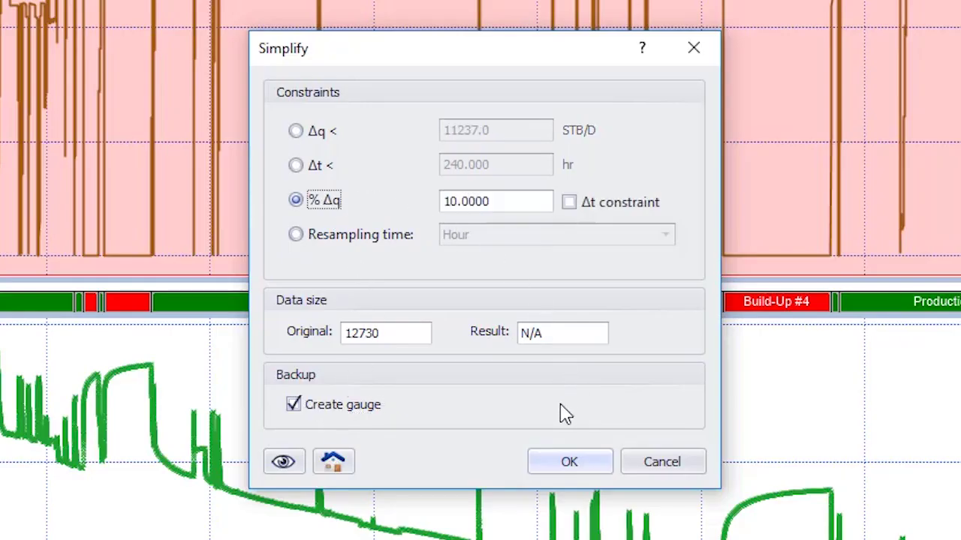
{"action": "left_click", "coordinate": [550, 466]}
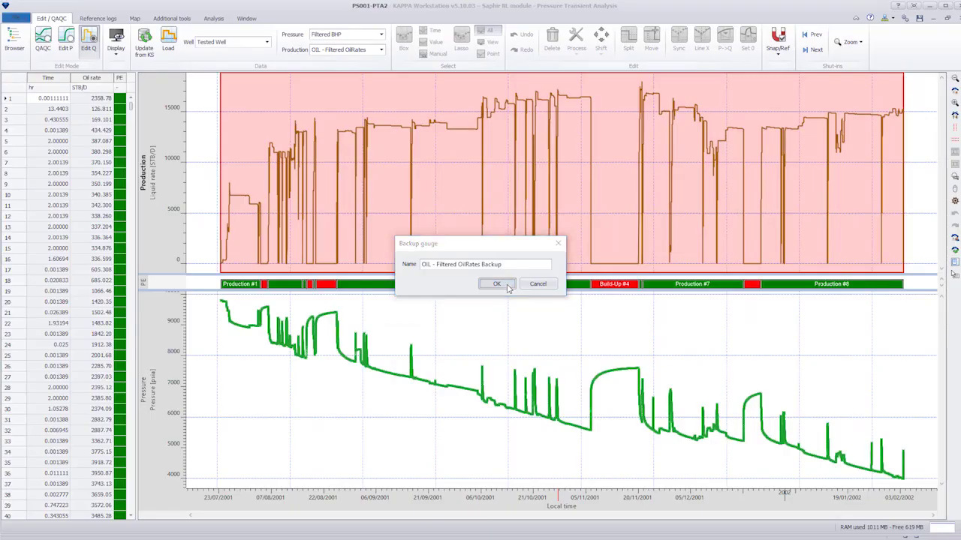
{"action": "left_click", "coordinate": [534, 304]}
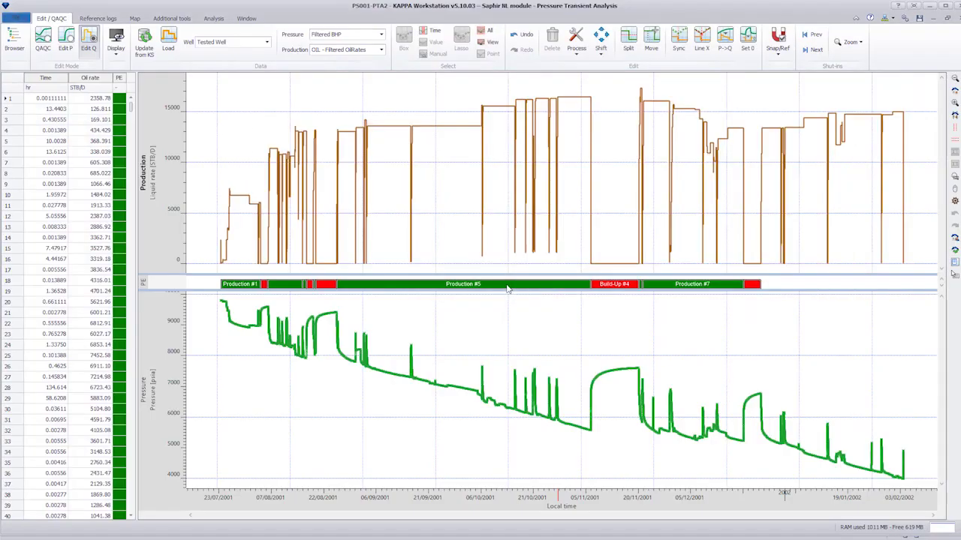
Extract Δp from Filtered BHP for Build-Up #4 only, and enlarge the loglog plot
{"action": "left_click", "coordinate": [214, 19]}
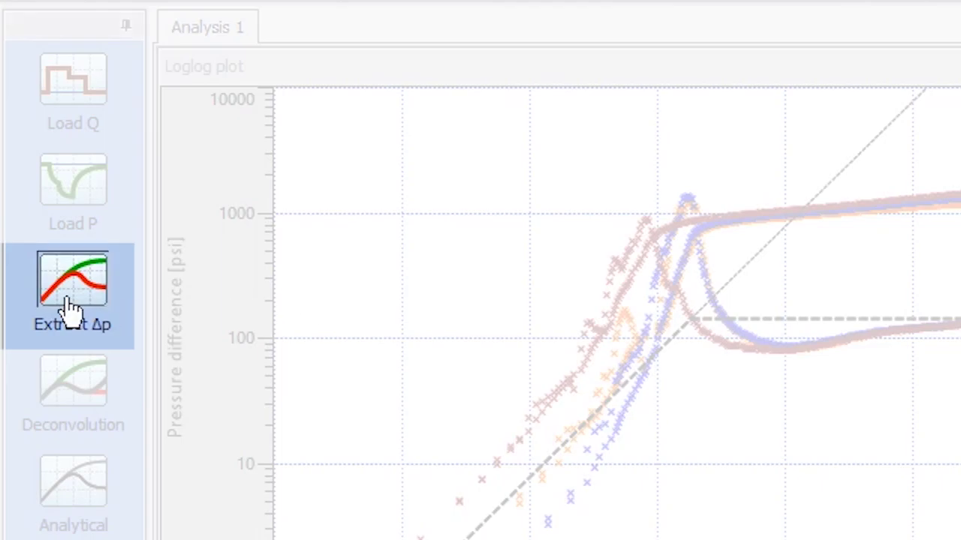
{"action": "left_click", "coordinate": [26, 180]}
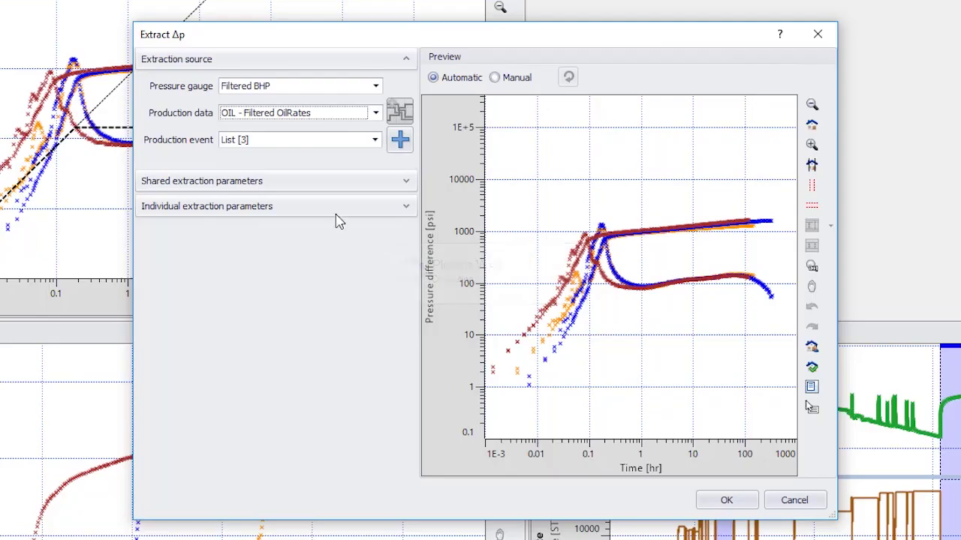
{"action": "left_click", "coordinate": [375, 143]}
{"action": "left_click", "coordinate": [378, 303]}
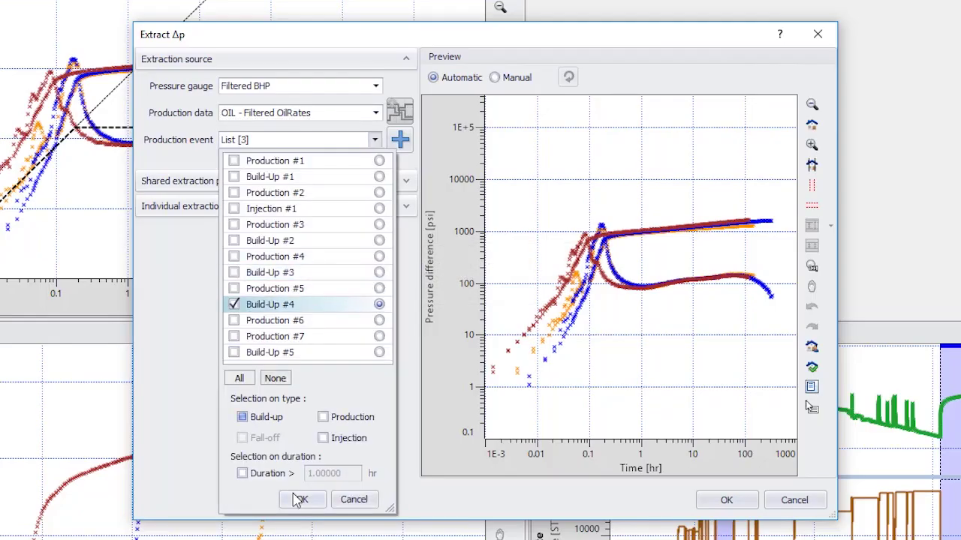
{"action": "left_click", "coordinate": [300, 499]}
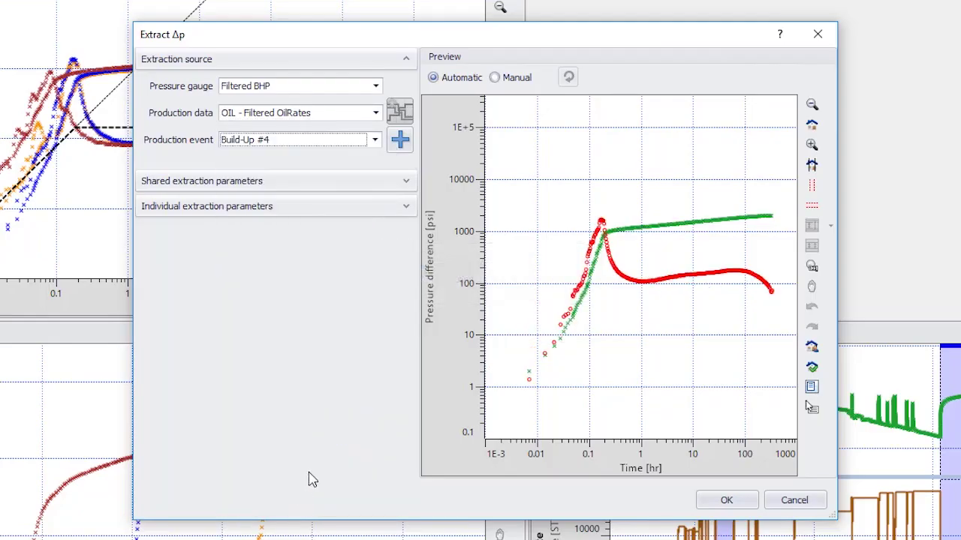
{"action": "left_click", "coordinate": [725, 501]}
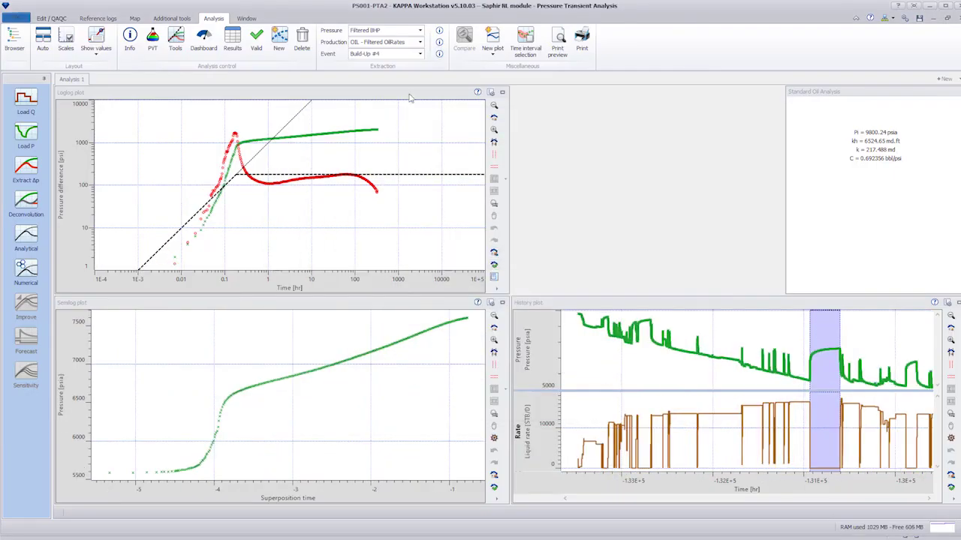
{"action": "double_click", "coordinate": [264, 91]}
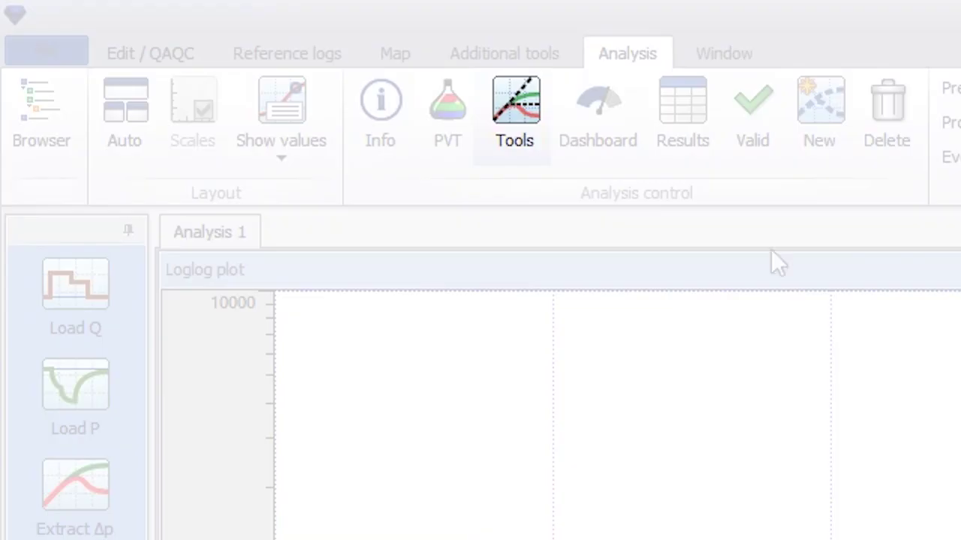
Generate a rectangle-boundary model on the loglog with tool parameters shown, then return to KClient
{"action": "left_click", "coordinate": [515, 113]}
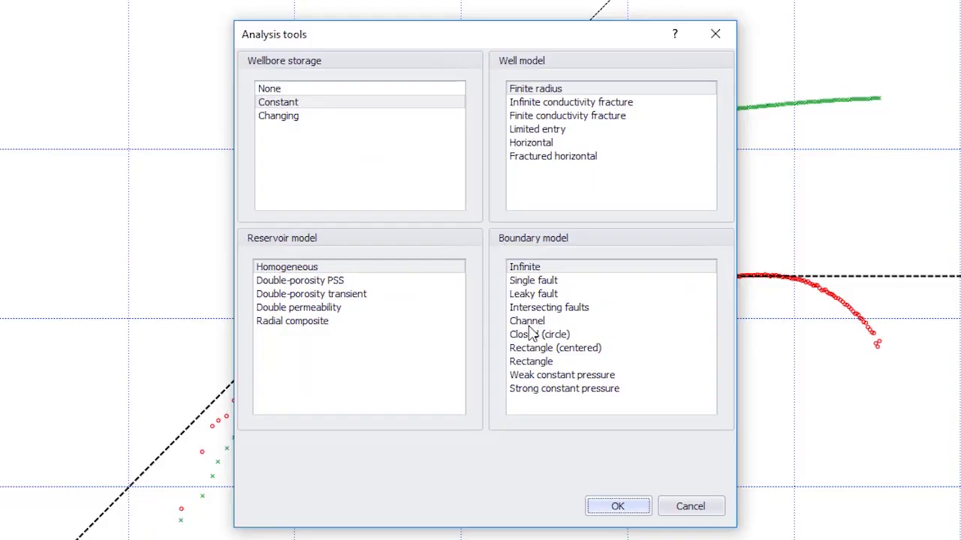
{"action": "left_click", "coordinate": [531, 361]}
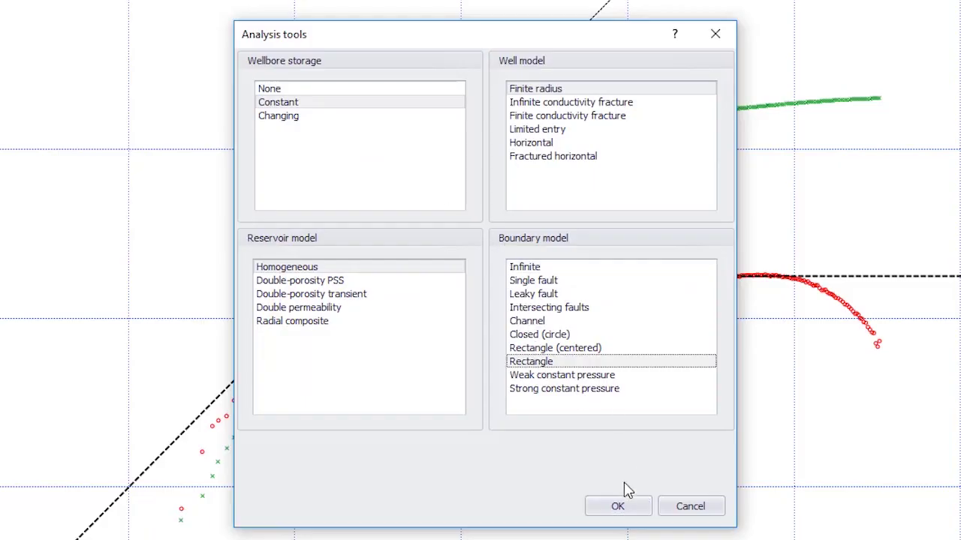
{"action": "left_click", "coordinate": [617, 505]}
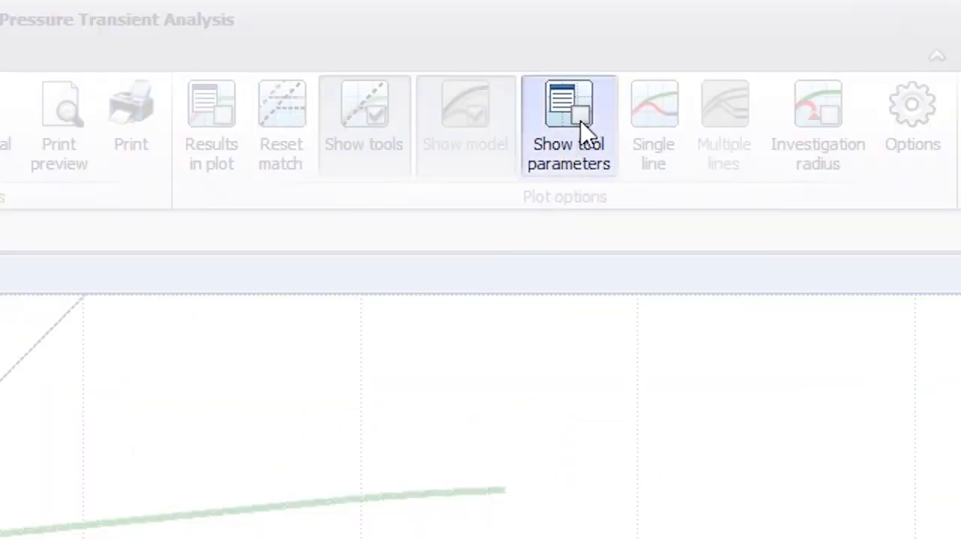
{"action": "left_click", "coordinate": [731, 39]}
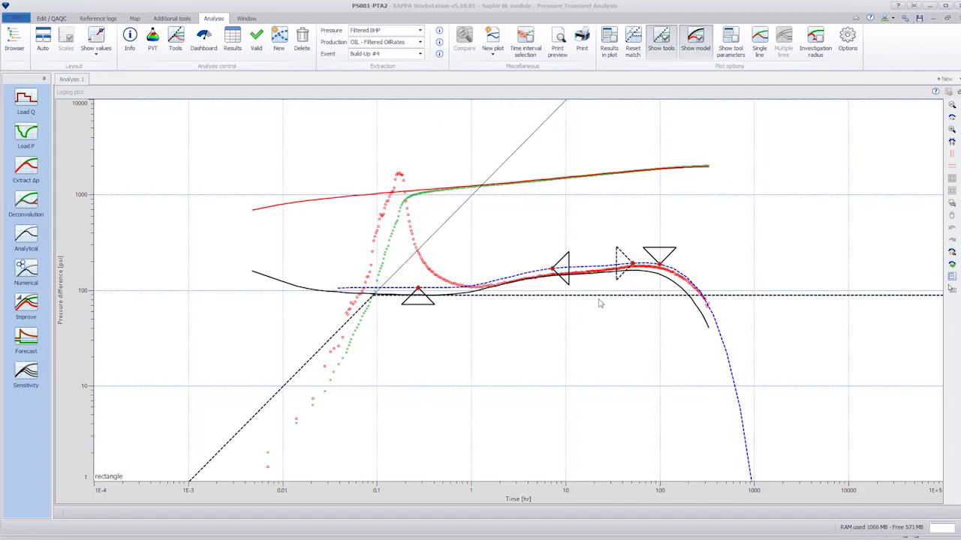
{"action": "left_click", "coordinate": [381, 529]}
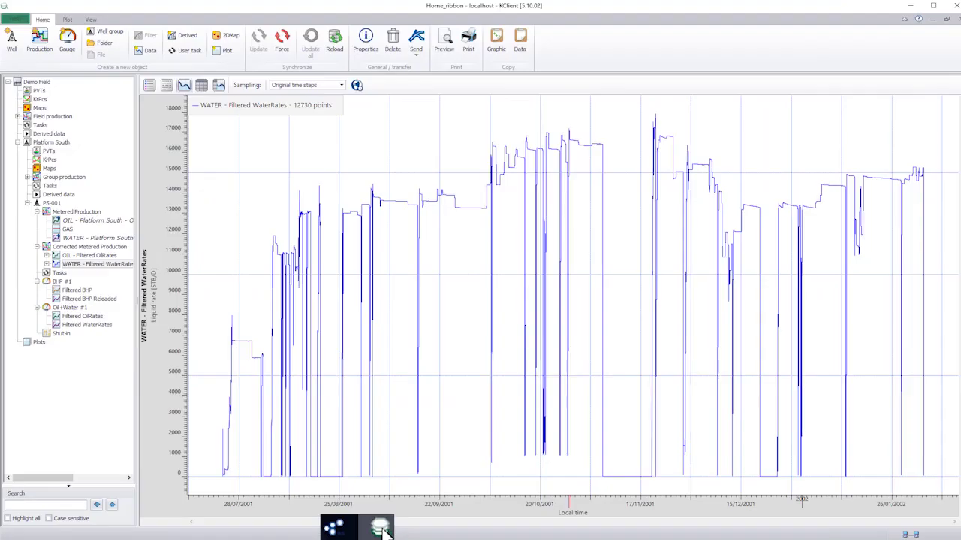
Add a folder named 'PTA' under well PS-001 and upload PS001-PTA2.ks5 from the Desktop into it
{"action": "left_click", "coordinate": [48, 203]}
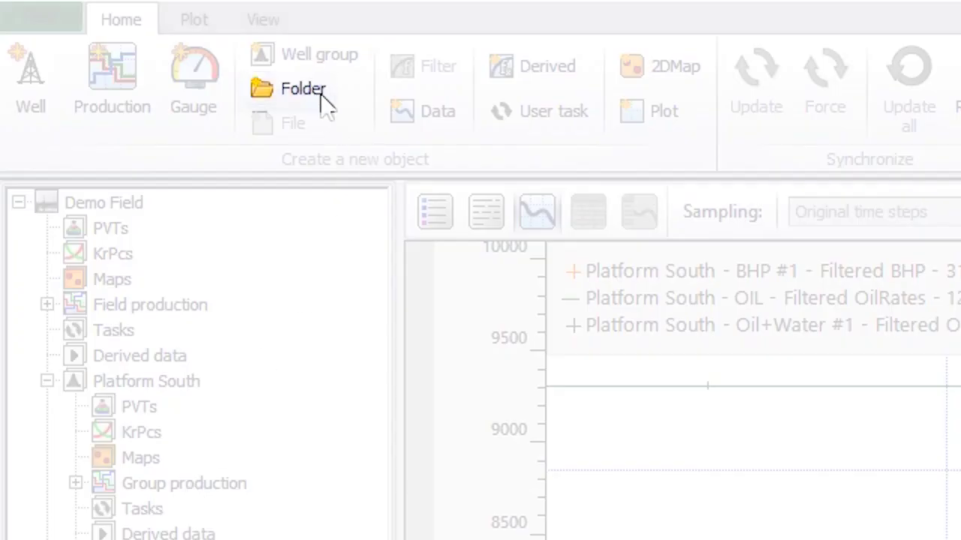
{"action": "left_click", "coordinate": [331, 98]}
{"action": "type", "text": "PTA"}
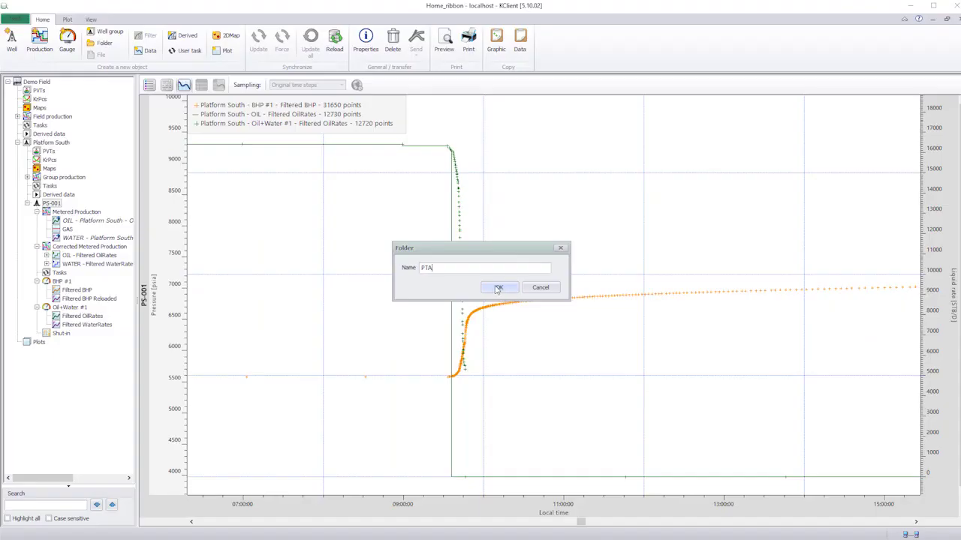
{"action": "left_click", "coordinate": [514, 314]}
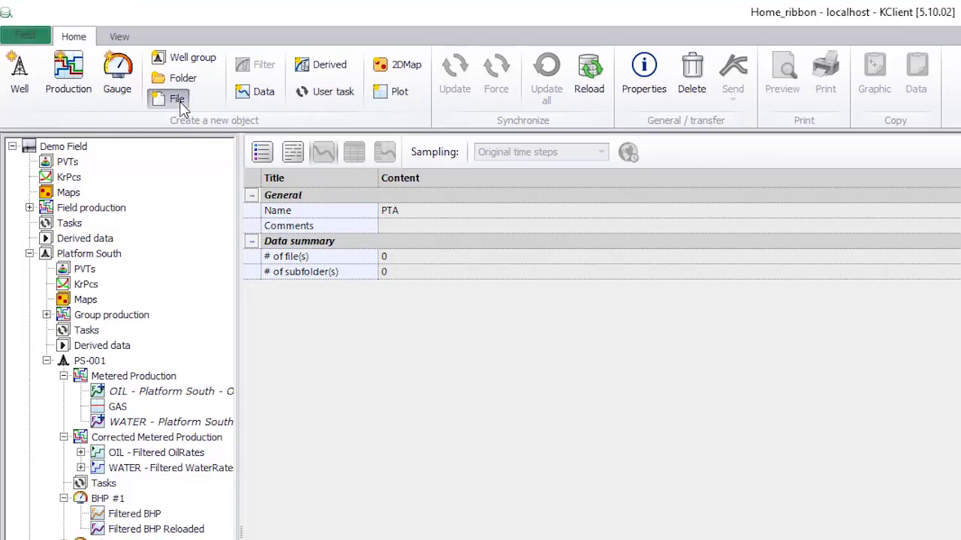
{"action": "left_click", "coordinate": [102, 54]}
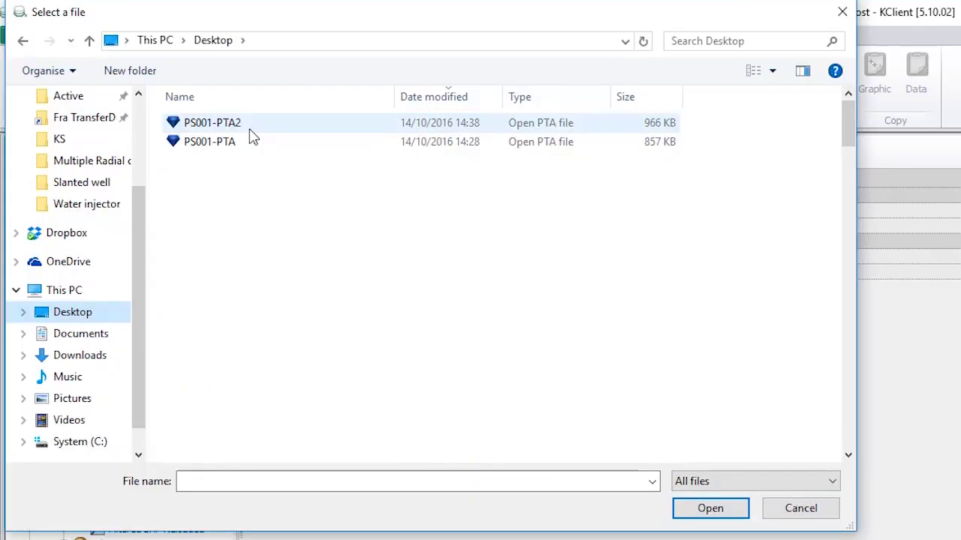
{"action": "double_click", "coordinate": [251, 129]}
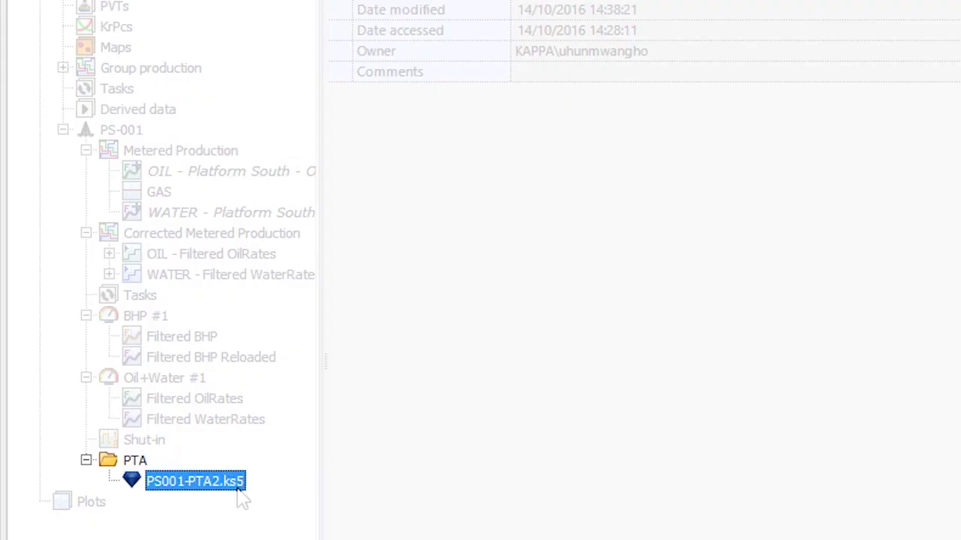
Open PS001-PTA2.ks5 from the KClient tree in Saphir PTA to view its Build-Up #4 rectangle match
{"action": "double_click", "coordinate": [238, 487]}
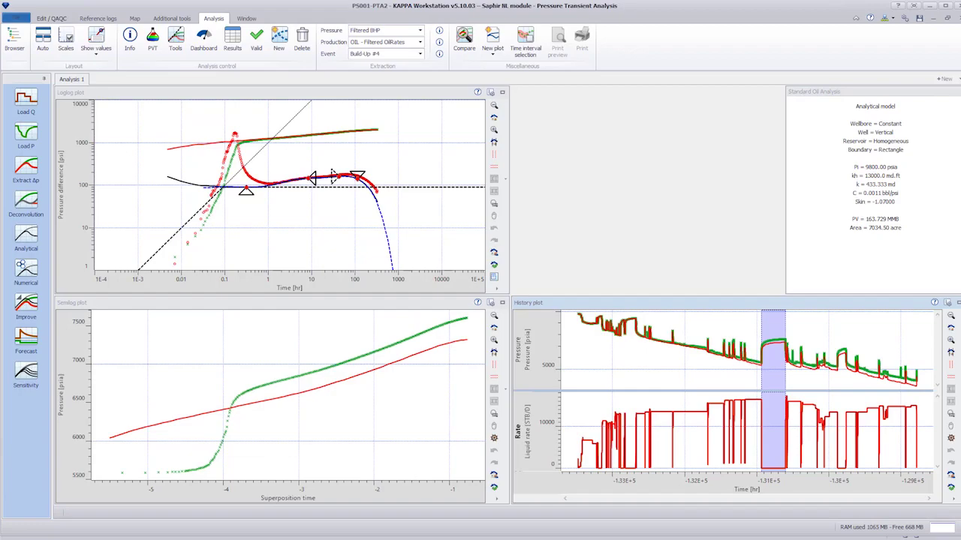